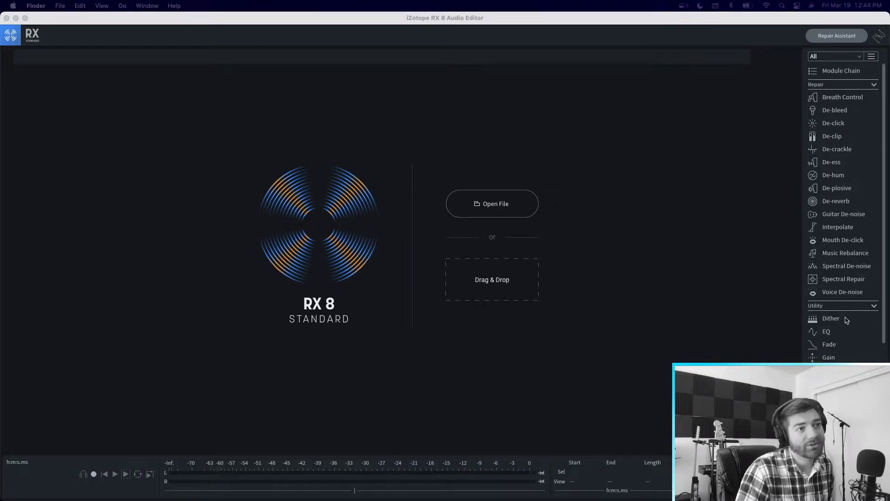
scroll(834, 333, down, 5)
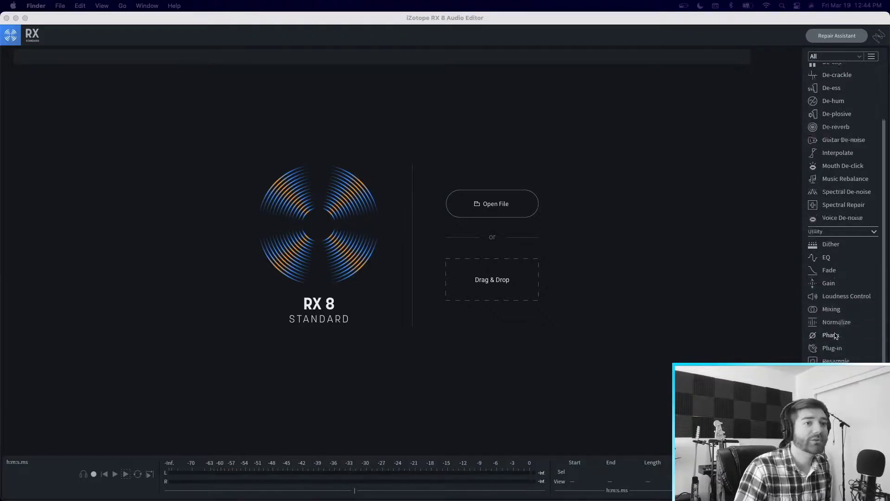
scroll(835, 333, up, 5)
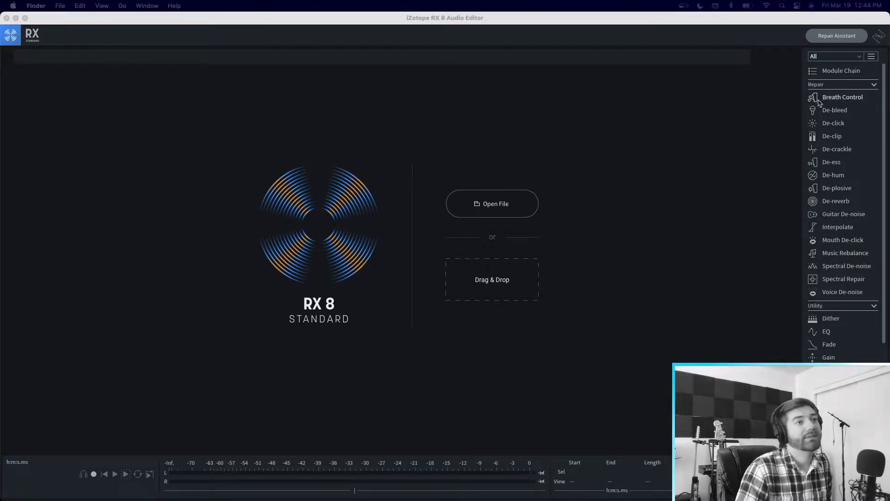
scroll(846, 281, down, 5)
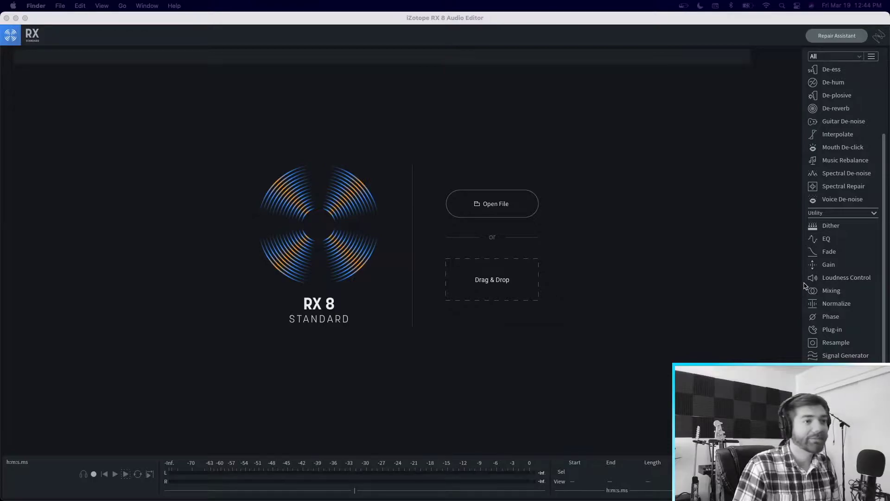
scroll(827, 253, up, 4)
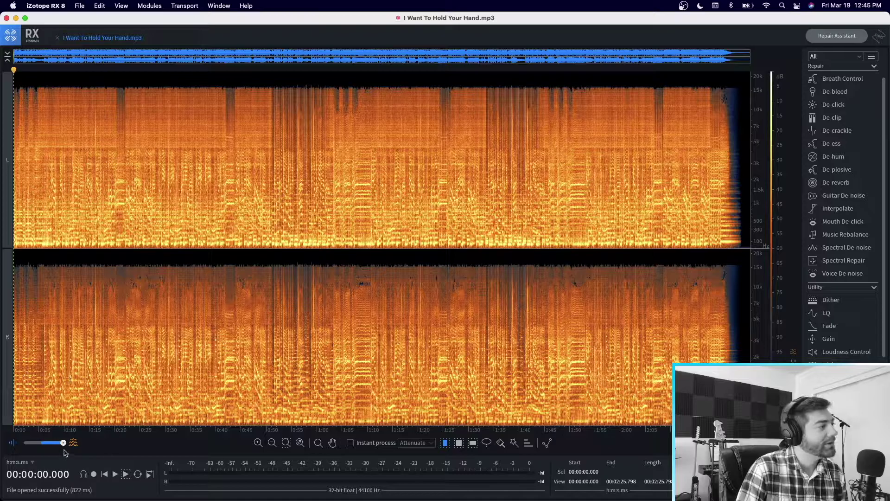
Step: Switch the song's display fully to the waveform and back to the full spectrogram to compare both views
drag(63, 442, 23, 442)
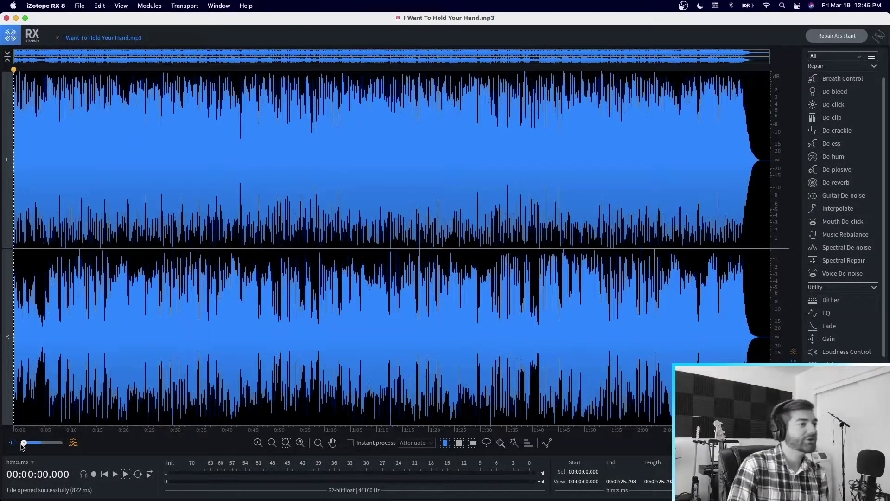
drag(21, 444, 81, 442)
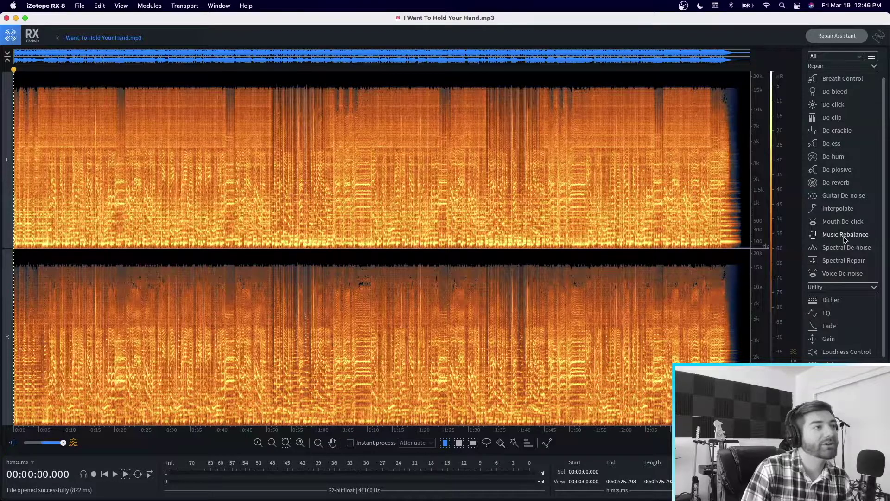
Step: Open Music Rebalance over the spectrogram and set the gain to +1.0 dB for vocal and 0 for bass and percussion
drag(736, 177, 387, 145)
click(433, 234)
click(390, 234)
click(346, 229)
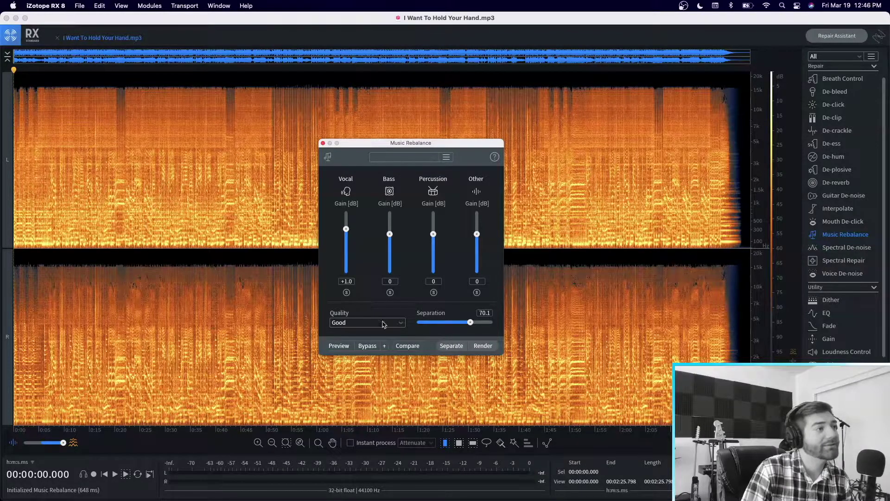
Step: Lower the bass, percussion and other gains to -Inf in Music Rebalance so only the vocal stays
click(387, 323)
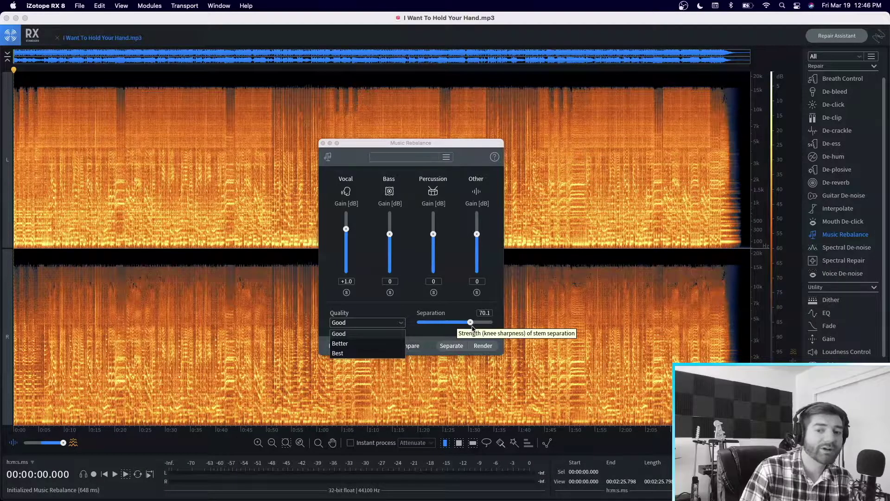
click(390, 234)
drag(390, 234, 390, 274)
drag(433, 233, 433, 275)
drag(476, 234, 476, 274)
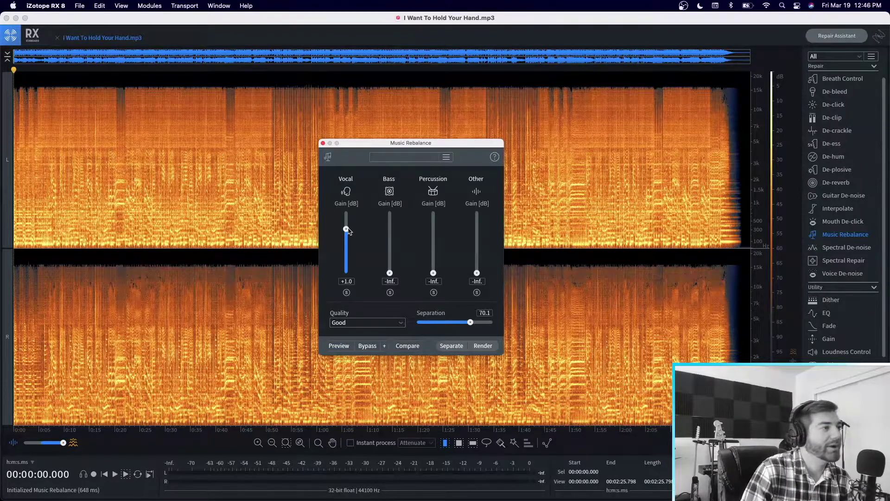
Step: Set the Music Rebalance quality to Best and the separation to about 80.5, render the song, and close the module
click(394, 323)
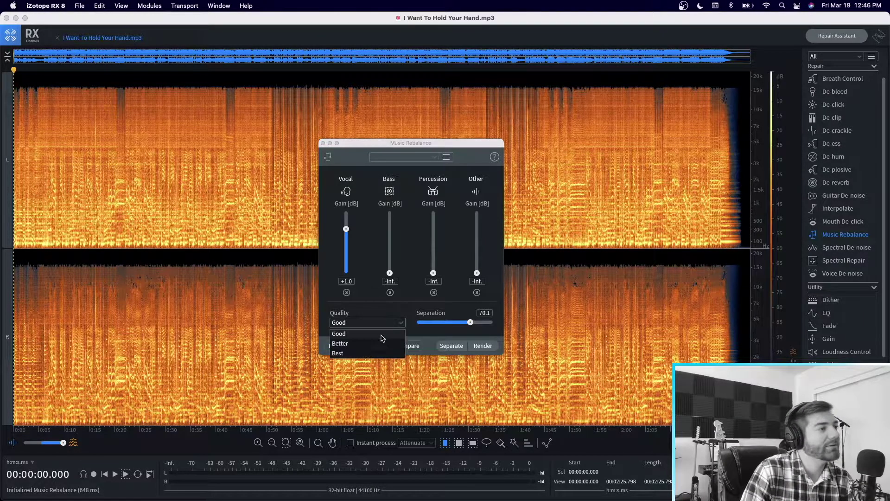
click(339, 353)
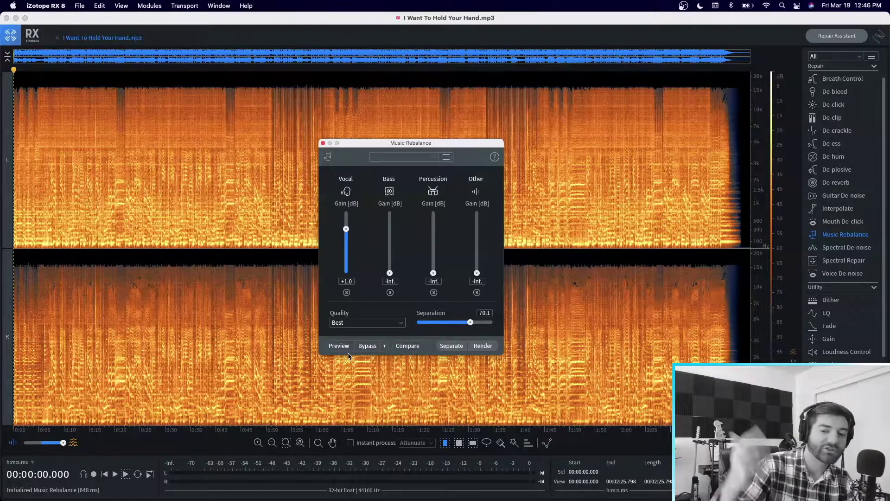
mouse_move(471, 327)
mouse_down()
mouse_move(428, 328)
mouse_move(479, 328)
mouse_up()
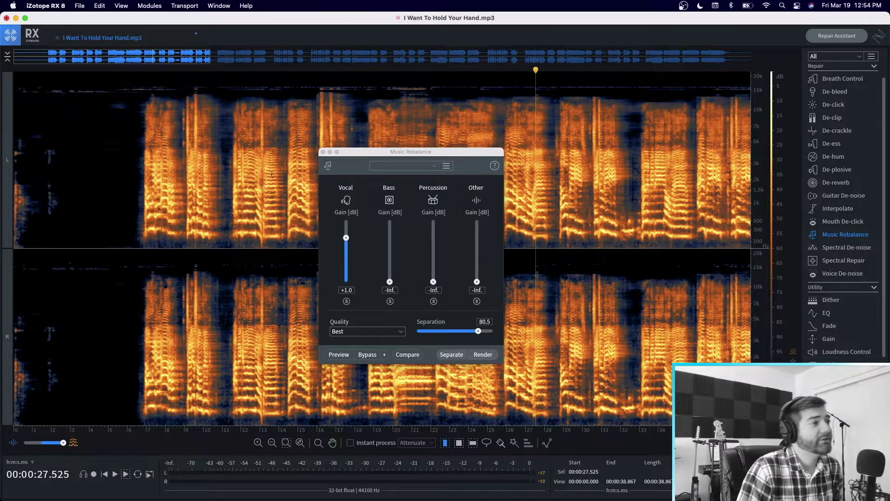
click(324, 152)
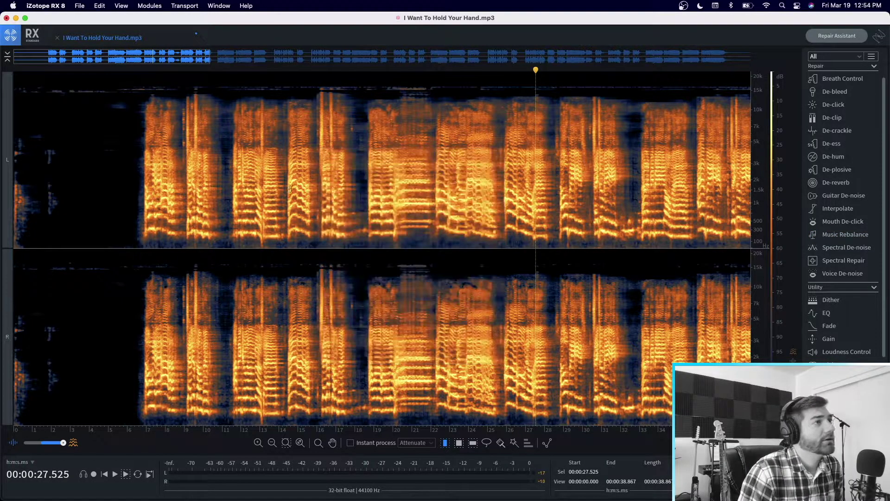
Step: Play the isolated vocal from about 6.5 s and examine its opening phrases in the spectrogram
scroll(382, 248, down, 5)
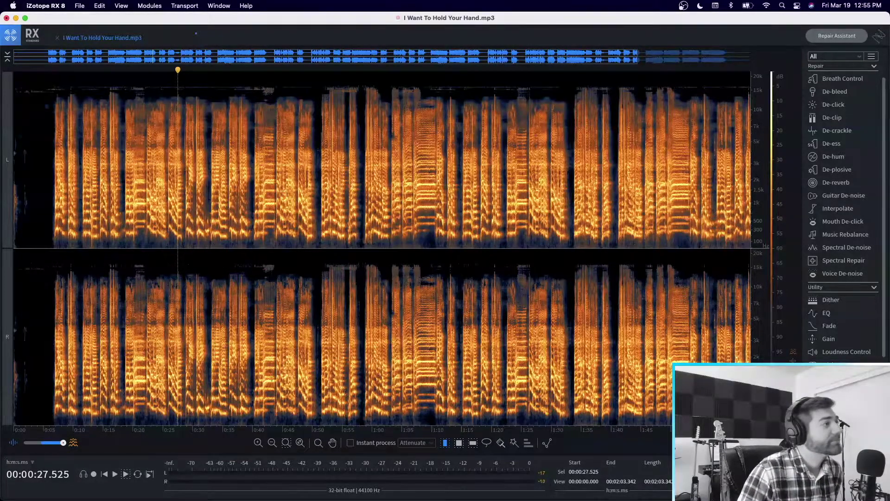
click(52, 71)
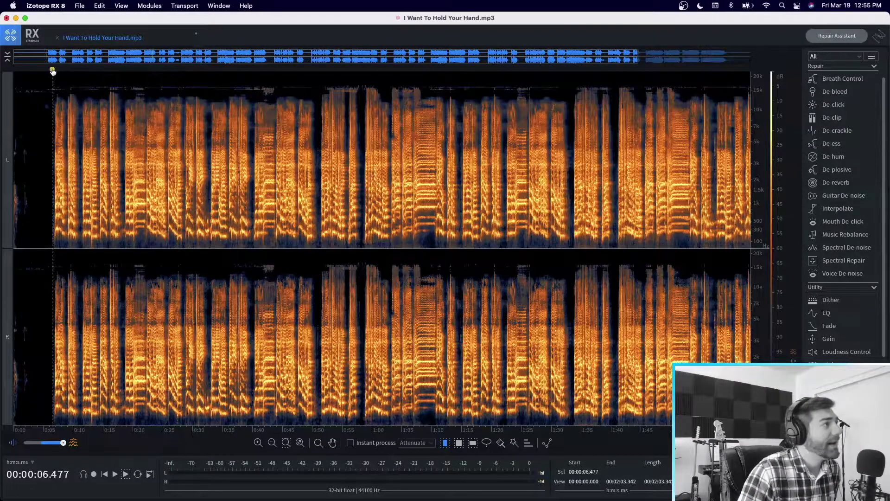
key(space)
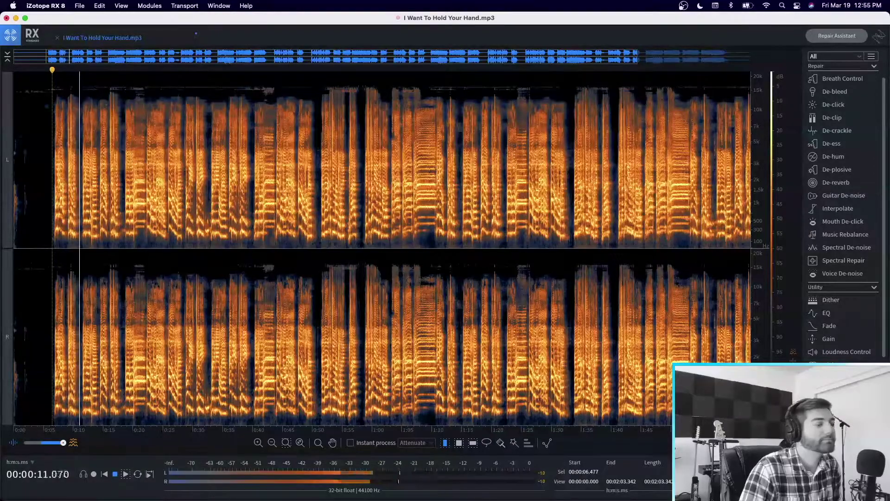
scroll(53, 160, up, 8)
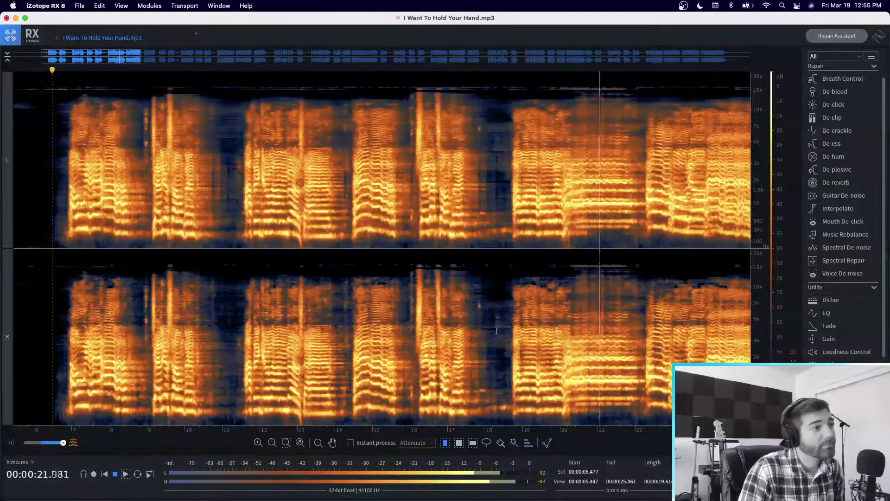
key(space)
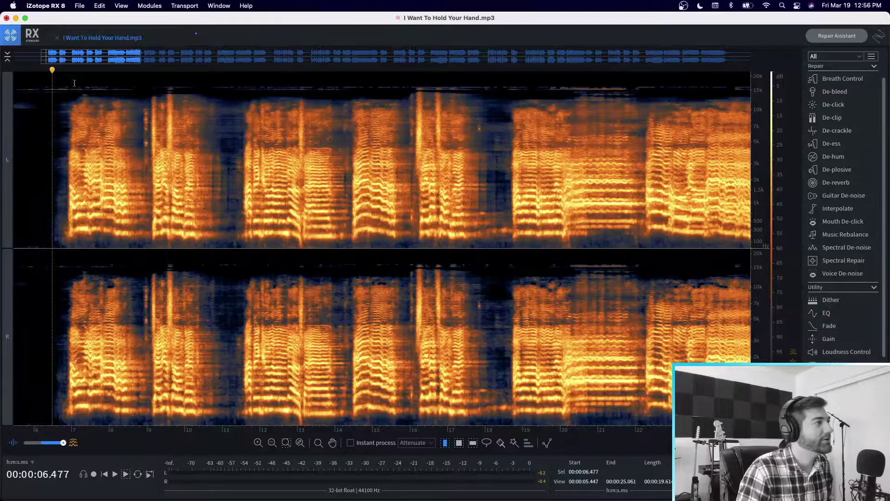
Step: Replay the first vocal phrase from about 6.7 s to listen for leftover artifacts
click(61, 70)
key(space)
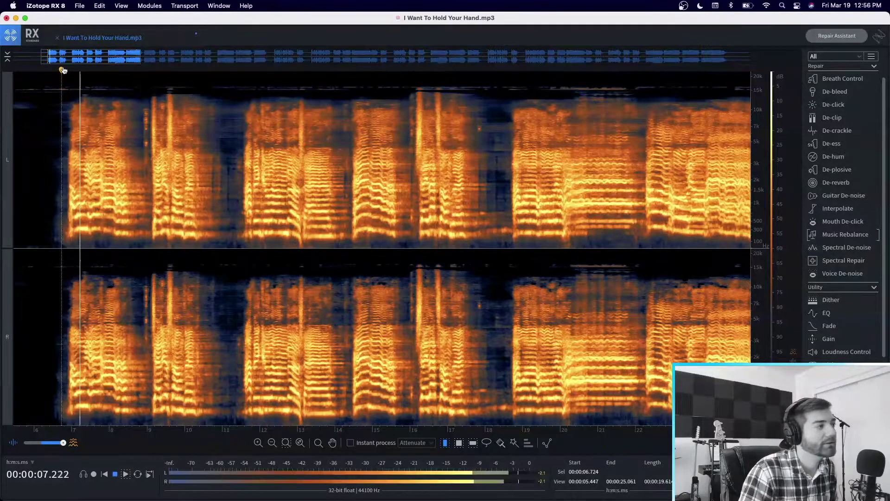
key(space)
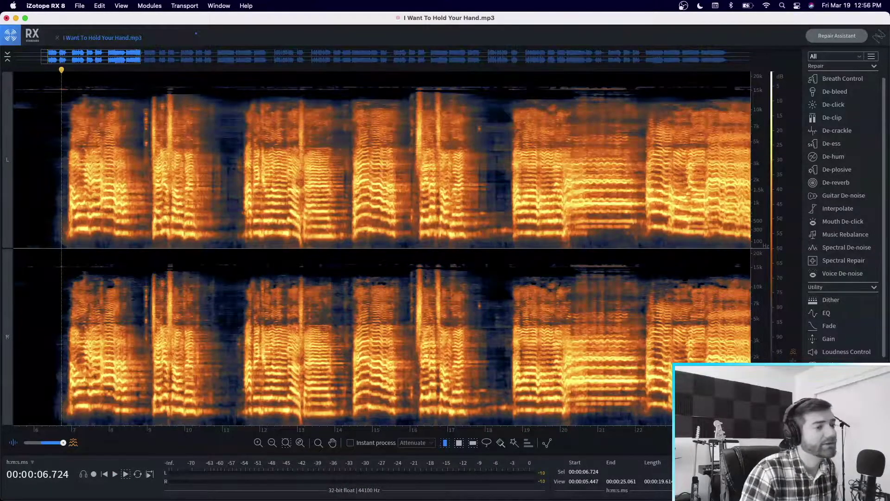
Step: Open the Gain module beside the first vocal phrases and set its gain to -3.00 dB
key(super+=)
key(super+=)
key(super+=)
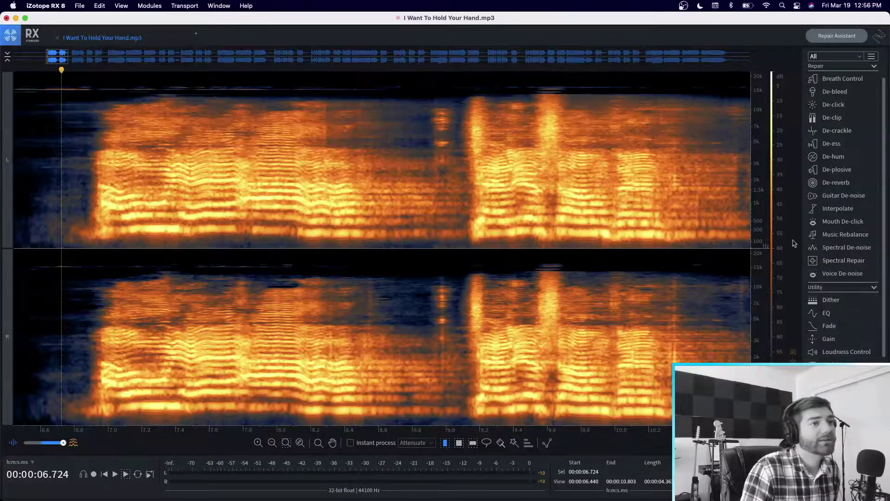
click(831, 339)
drag(738, 72, 641, 81)
mouse_move(652, 126)
mouse_down()
mouse_move(644, 126)
mouse_move(676, 129)
mouse_move(602, 133)
mouse_move(662, 132)
mouse_up()
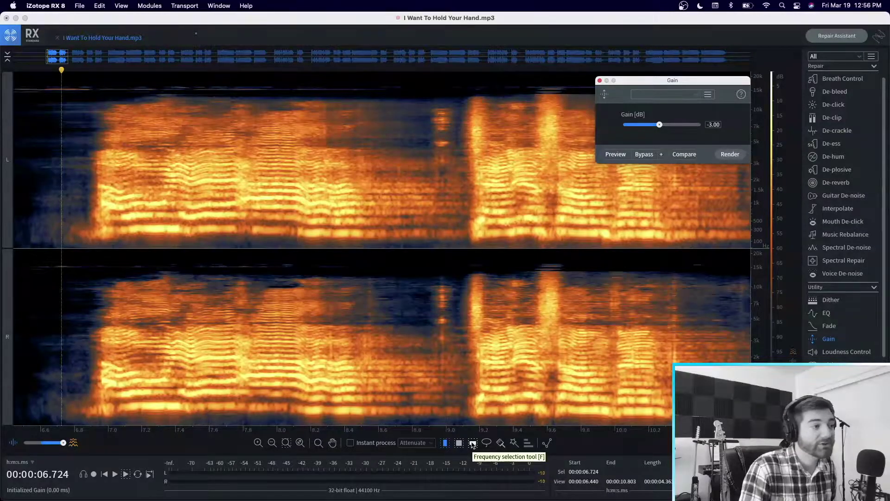
Step: Try a time selection from about 8.05 to 9.82 s and a mid-frequency band selection across the file, clearing each one
click(444, 443)
drag(285, 353, 584, 362)
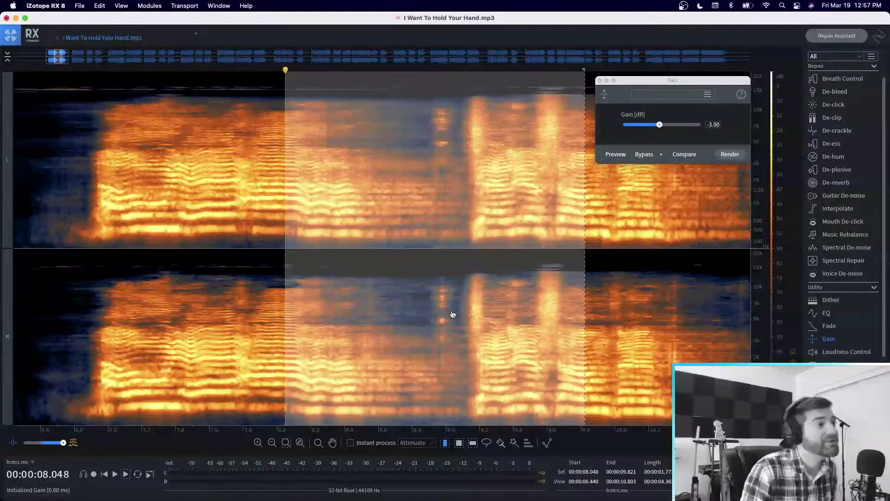
key(super+d)
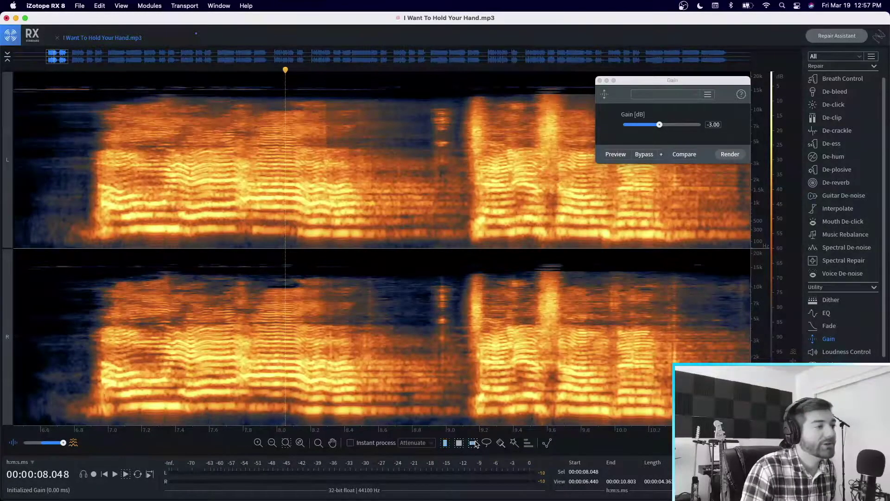
drag(316, 327, 304, 403)
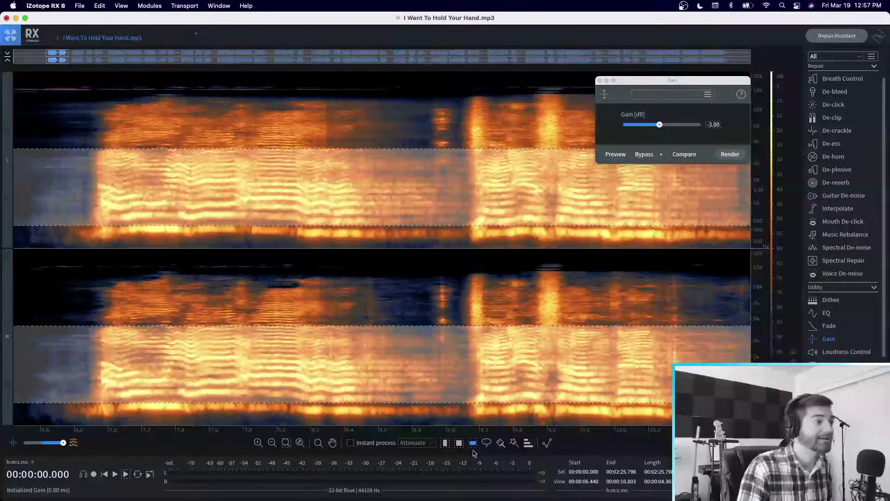
key(super+d)
Step: Select a narrow time-frequency strip from about 8.31 to 8.33 s, render -5.00 dB of gain on it, and clear the selection
click(460, 443)
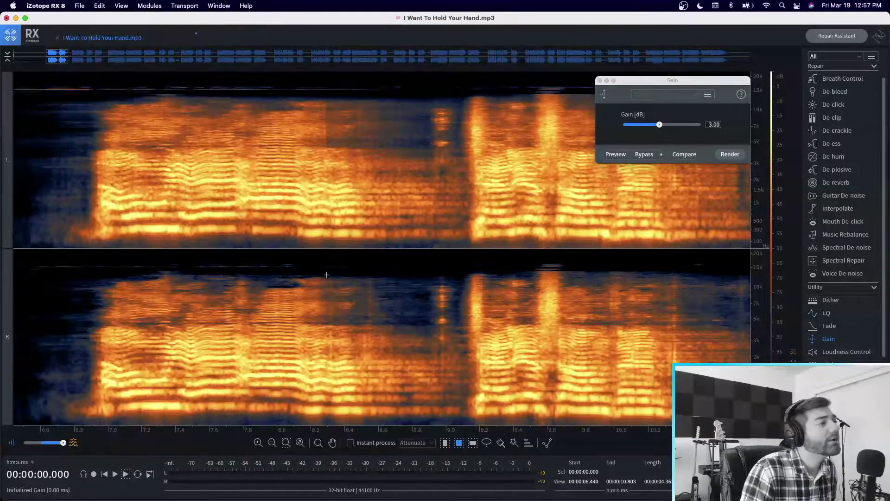
drag(328, 276, 332, 356)
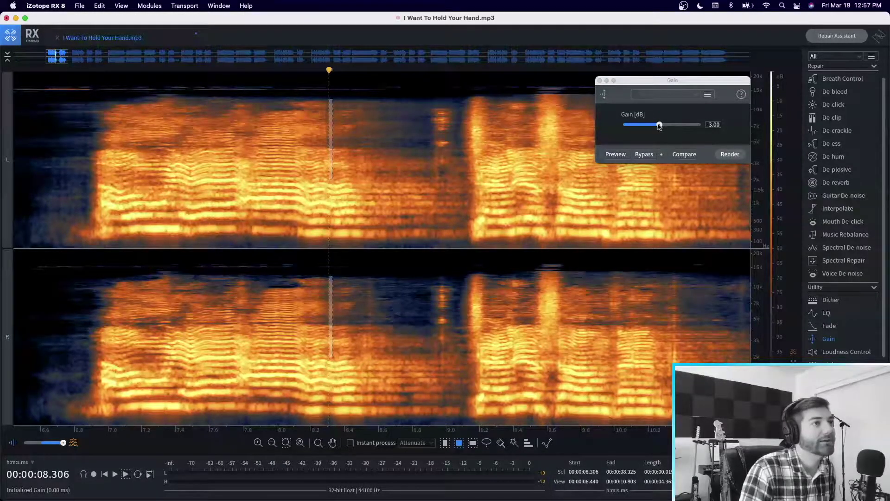
drag(659, 125, 658, 125)
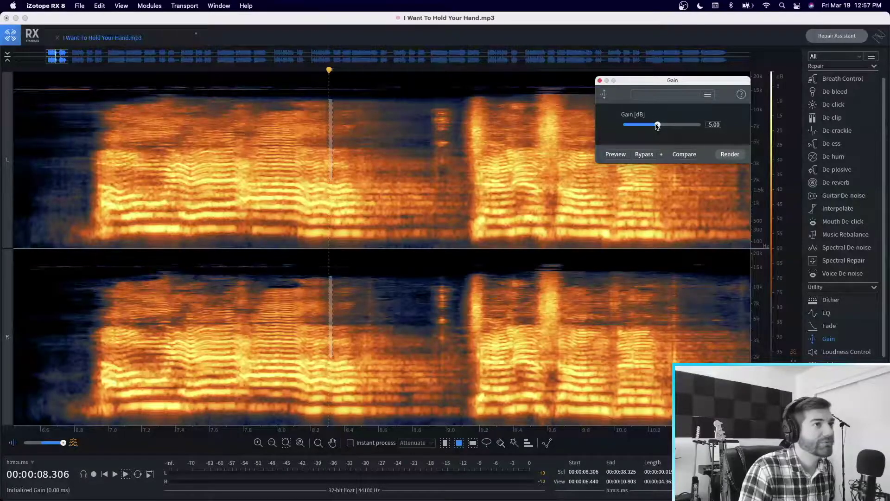
click(730, 154)
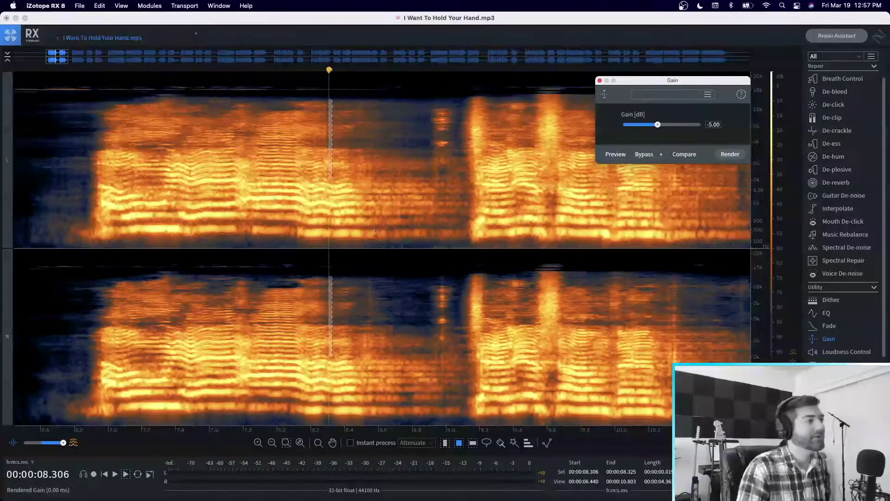
key(super+d)
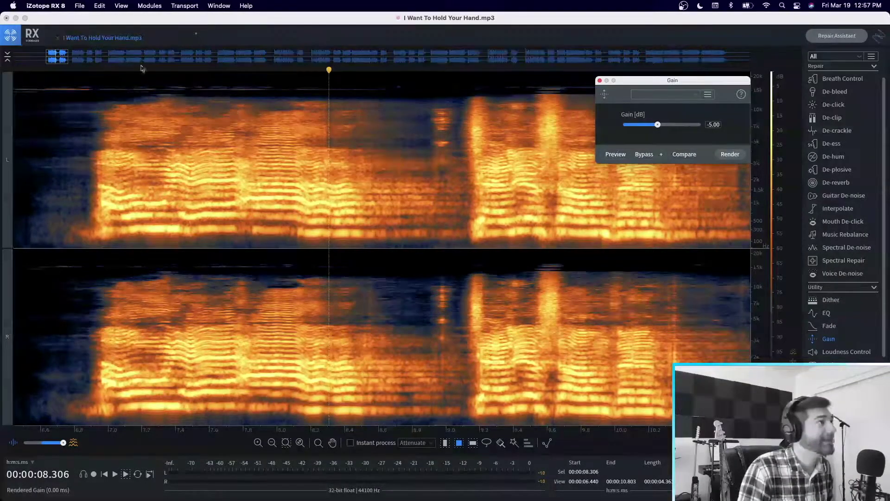
Step: Play the first vocal phrase from about 6.93 s to check the attenuated strip
click(96, 74)
key(space)
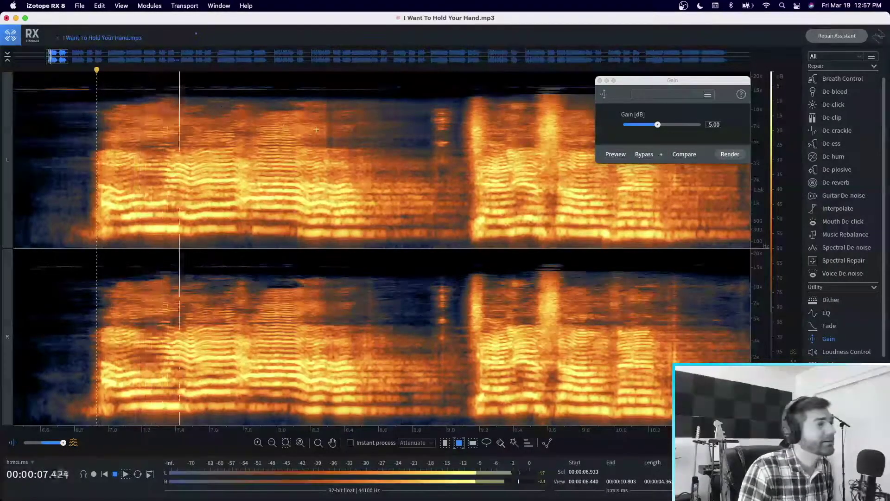
key(space)
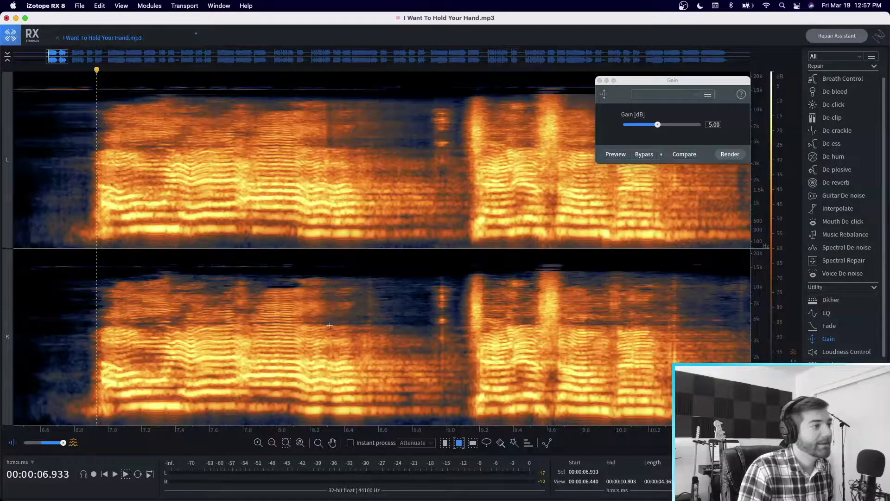
Step: Select the mid-frequency part of the artifact at about 8.31 to 8.33 s and render -5.00 dB of gain on it
drag(329, 325, 333, 359)
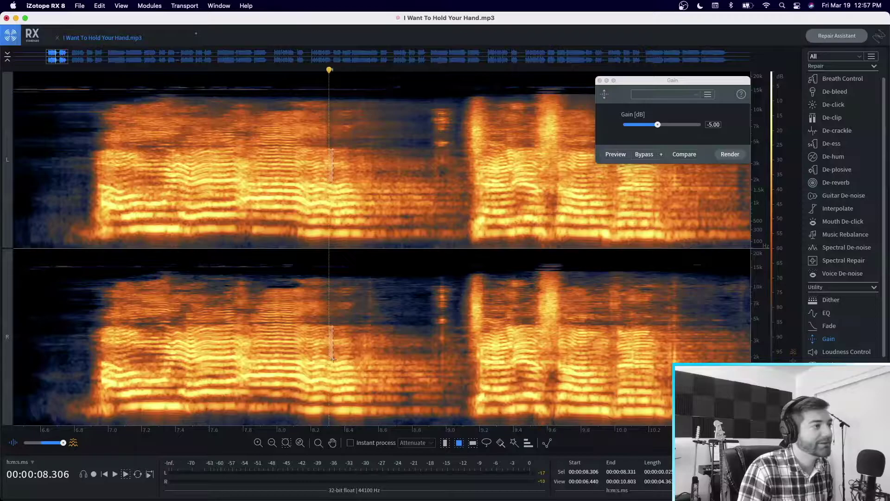
click(730, 155)
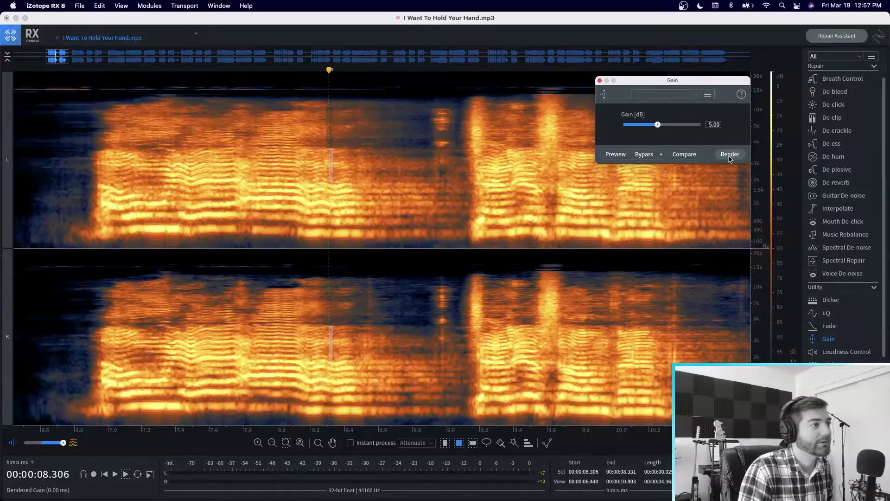
Step: Select the upper-frequency strip from about 8.54 to 8.56 s, render -5.00 dB of gain on it twice, and play the phrase from about 6.89 s
drag(368, 277, 372, 368)
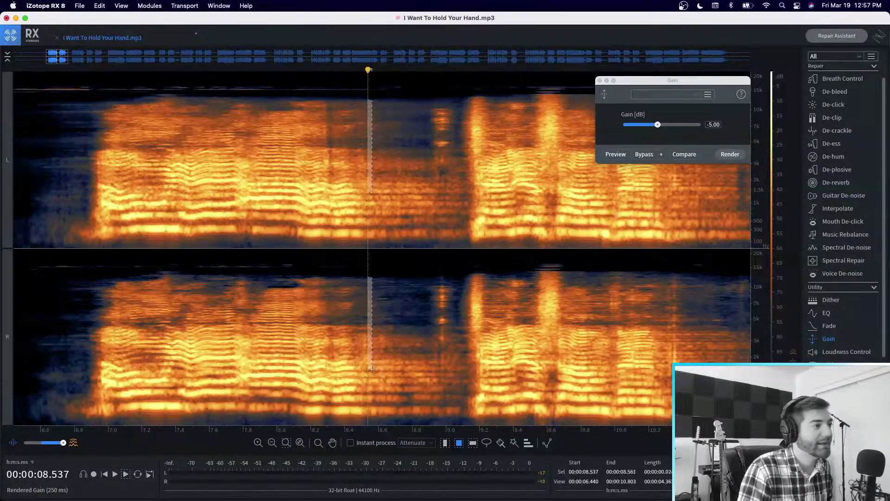
click(726, 154)
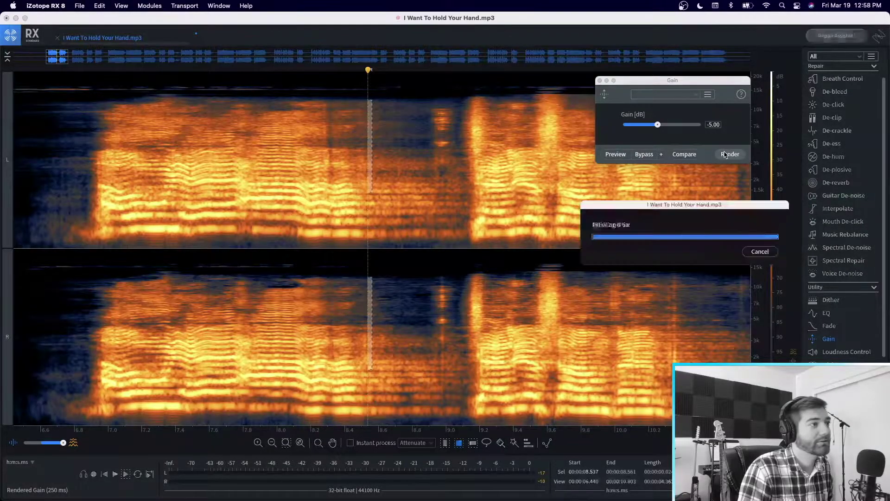
click(726, 154)
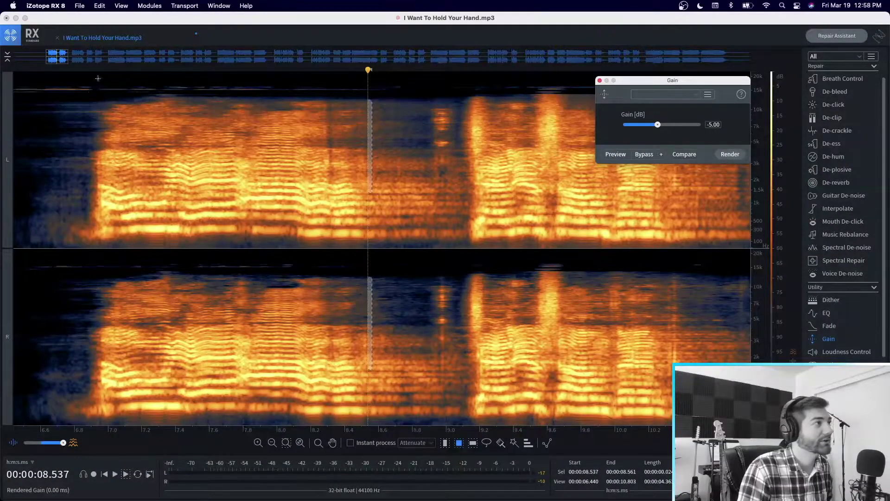
key(space)
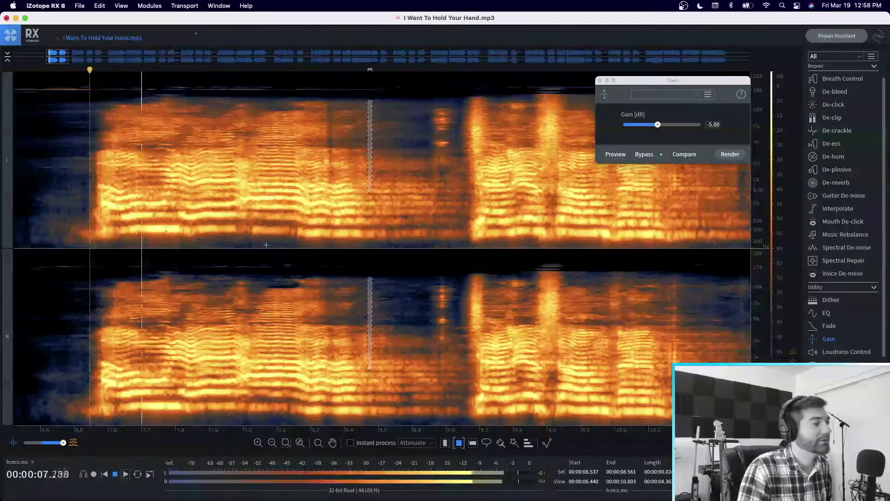
key(space)
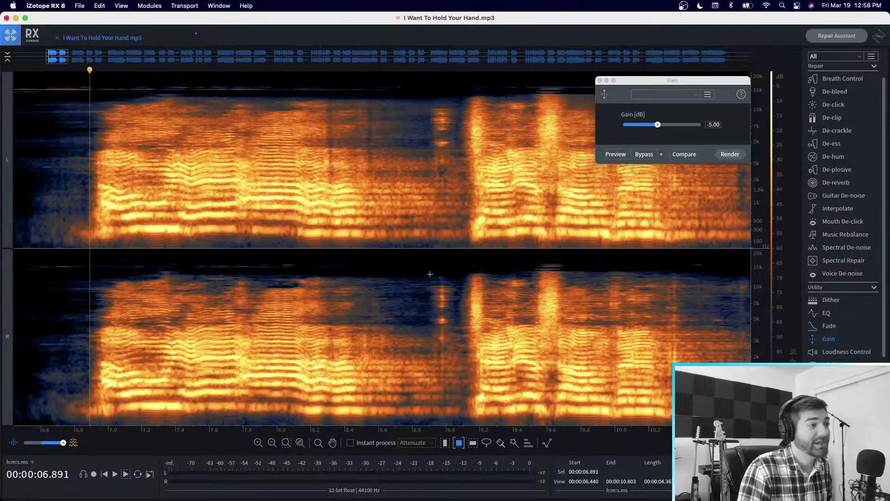
Step: Select the high-frequency artifact just before 9.0 s, render -5.00 dB of gain on it, and clear the selection
drag(429, 274, 454, 334)
click(739, 155)
click(438, 272)
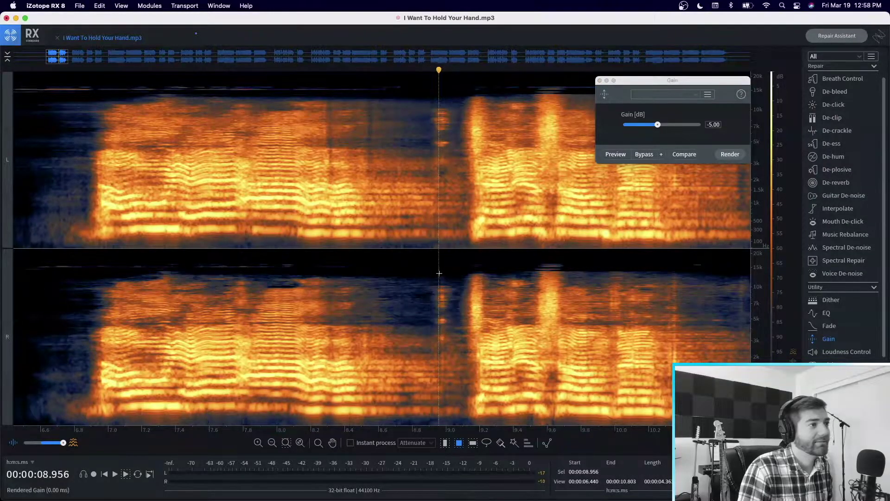
Step: Select a tall strip from about 8.94 to 9.00 s and render -5.00 dB of gain on it three times, followed by -10.00 dB
drag(436, 274, 445, 406)
click(729, 154)
click(729, 154)
click(729, 155)
drag(659, 128, 654, 128)
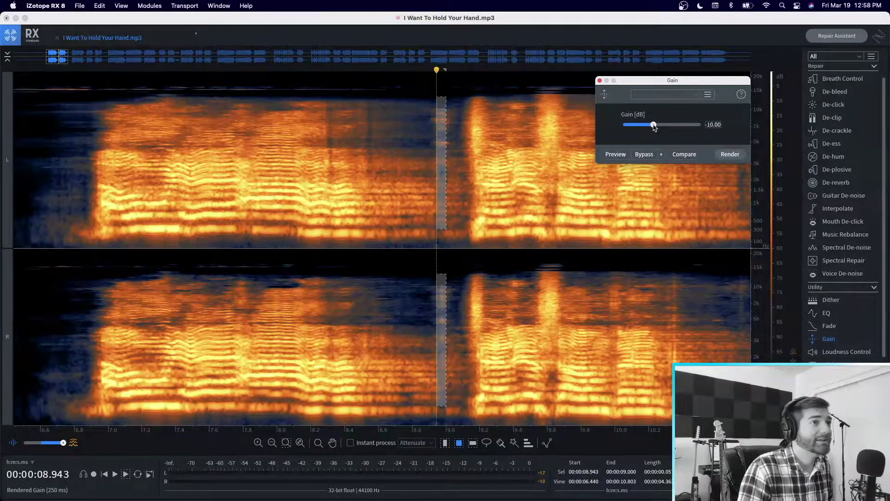
click(737, 155)
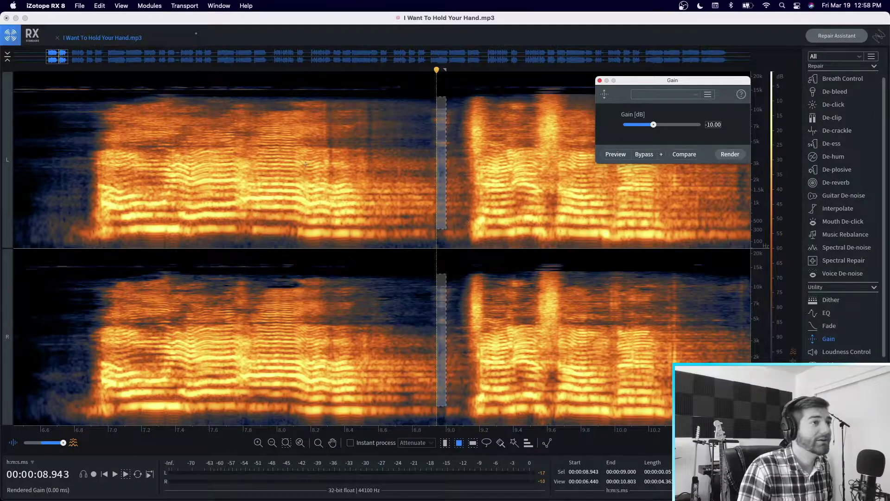
Step: Play the vocal phrase from about 6.92 s to check the gap before the second phrase
click(95, 70)
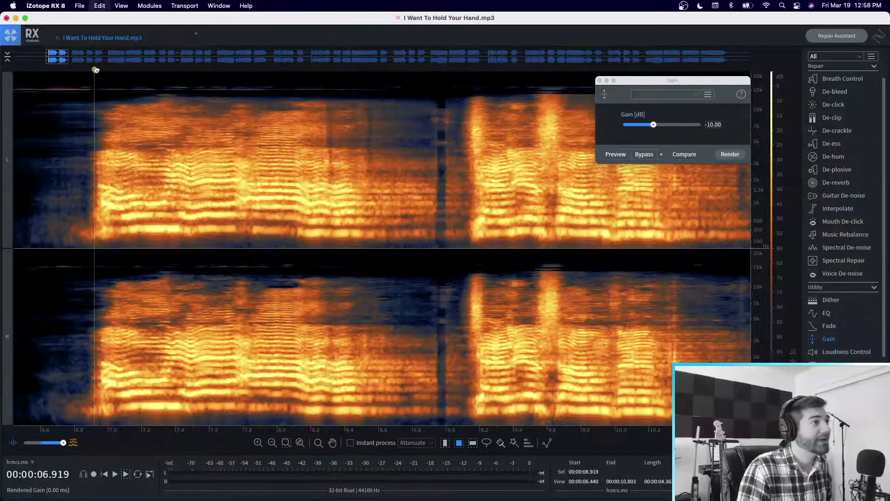
key(space)
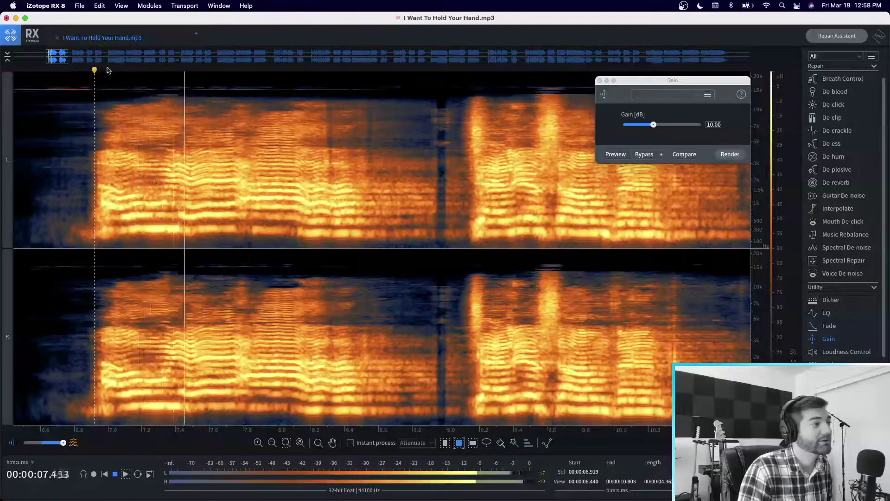
key(space)
Step: Select the upper-frequency part of the artifact at about 8.30 to 8.33 s, render -10.00 dB of gain on it, and clear the selection
drag(328, 278, 333, 359)
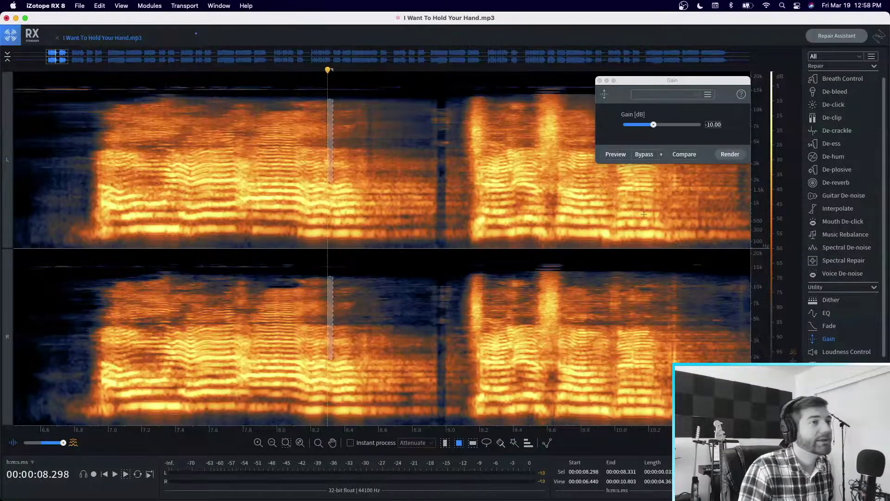
click(729, 154)
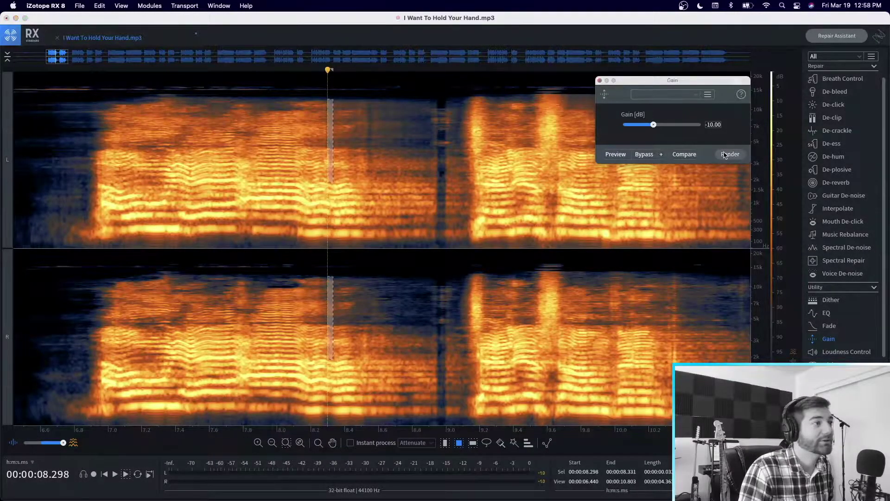
click(360, 276)
drag(361, 275, 365, 332)
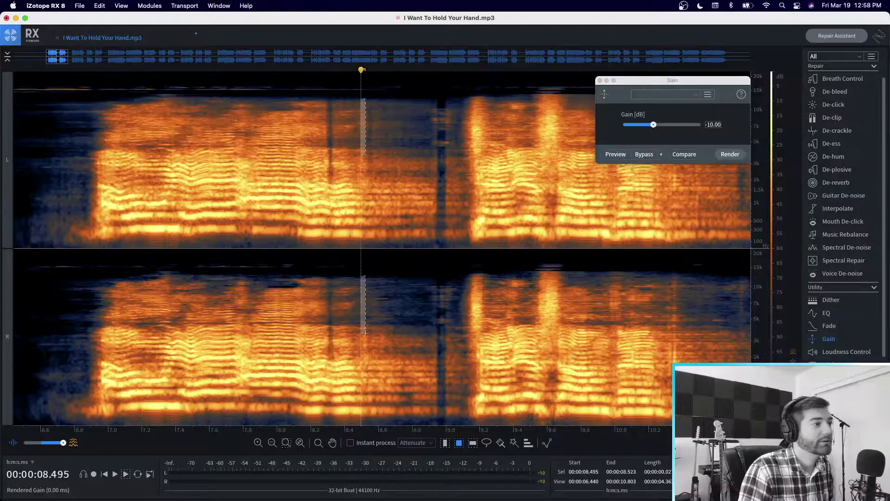
drag(366, 276, 368, 301)
click(384, 297)
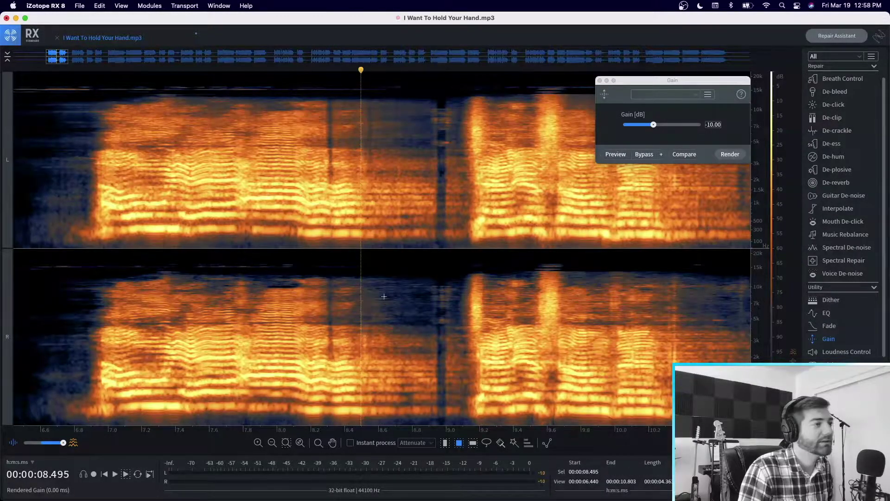
Step: Play the end of the first phrase from about 8.11 s to check the attenuated strip
click(296, 72)
key(space)
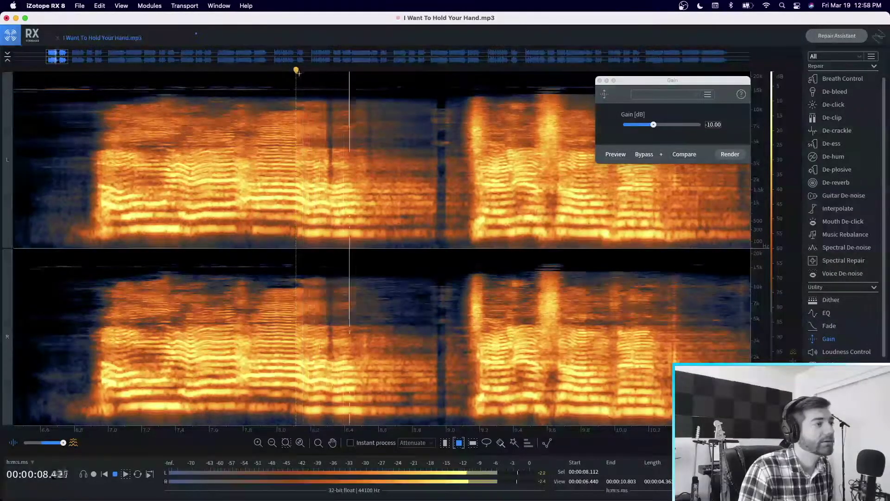
key(space)
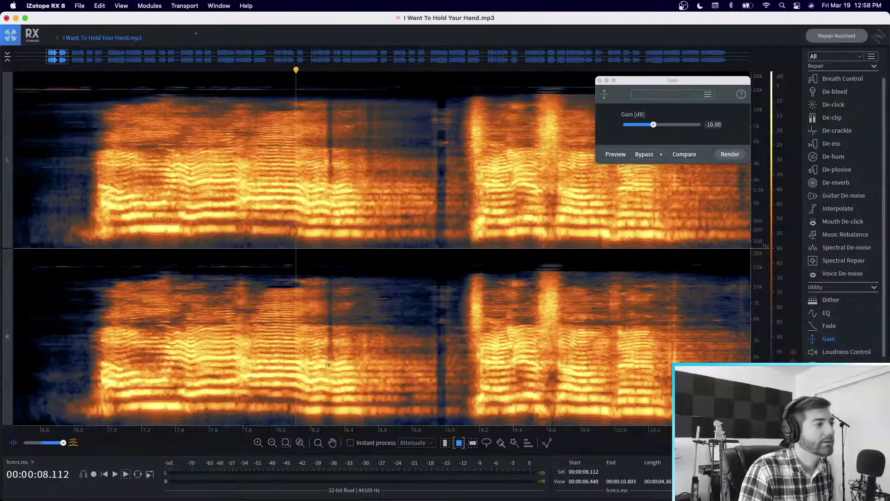
Step: Select the low-frequency part of the artifact at about 8.30 to 8.33 s and render -5.00 dB of gain on it
drag(329, 357, 332, 418)
drag(653, 124, 658, 125)
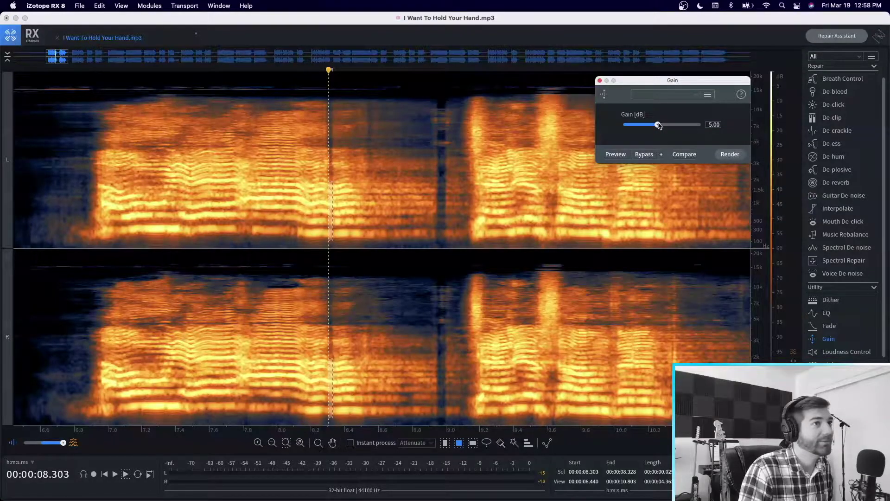
click(730, 154)
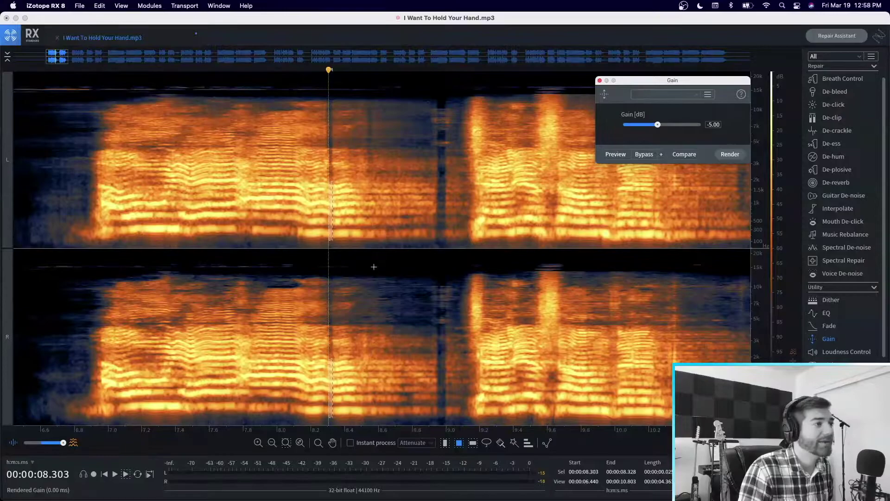
Step: Select a tall strip from about 8.53 to 8.57 s, down to the lowest frequencies, and render -5.00 dB of gain on it twice
drag(367, 120, 372, 243)
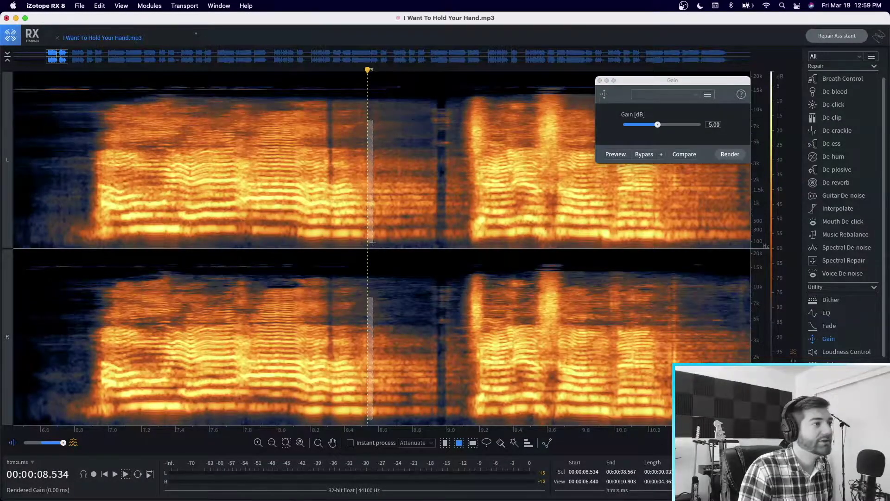
click(738, 154)
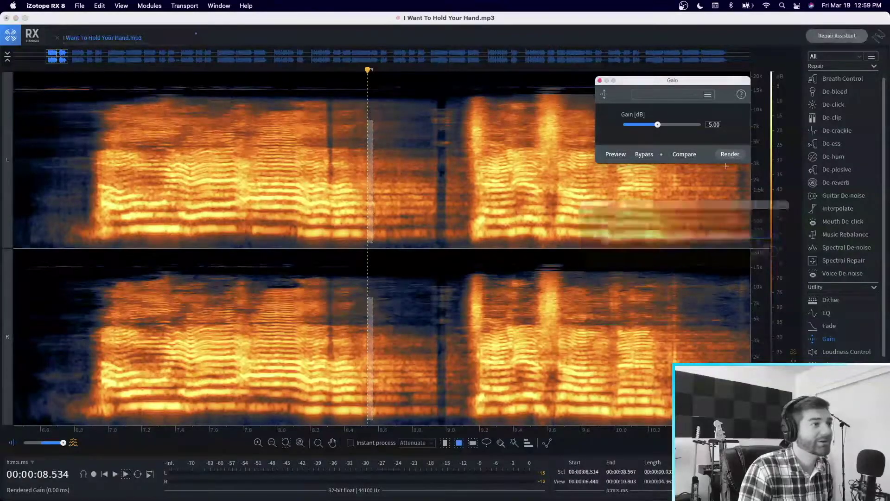
click(727, 156)
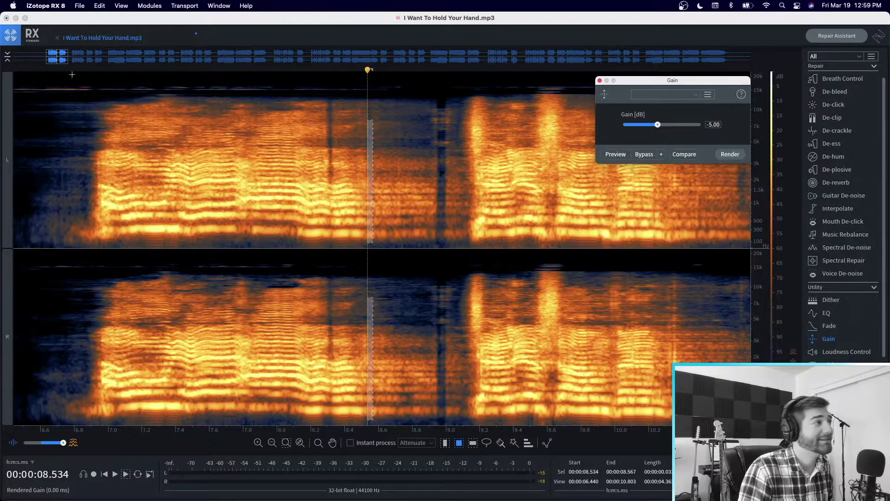
Step: Select the gap between the phrases from about 8.91 to 9.02 s and render -5.00 dB of gain on it twice
drag(432, 99, 448, 248)
click(731, 154)
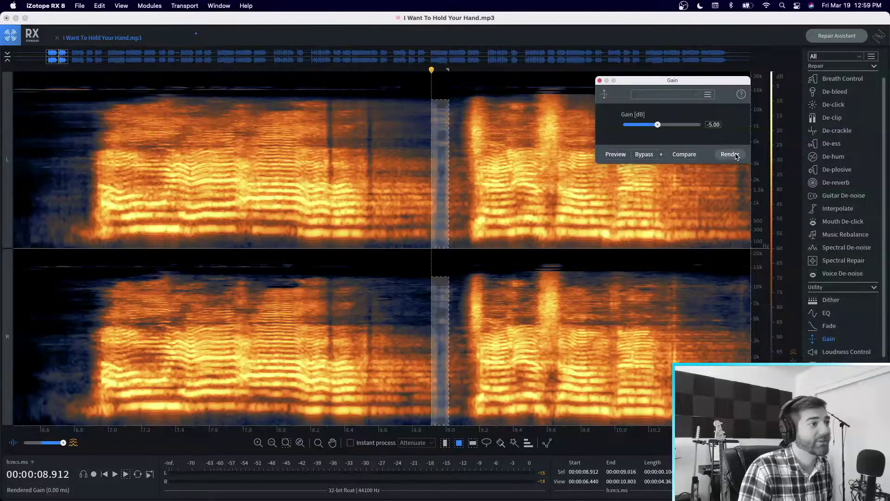
click(735, 155)
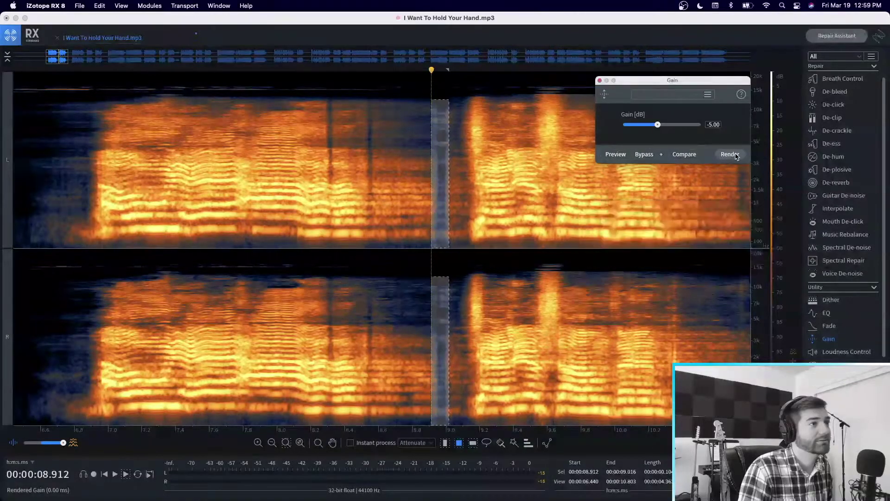
Step: Play the phrase from about 6.91 s to check all the attenuated strips
click(93, 71)
click(94, 73)
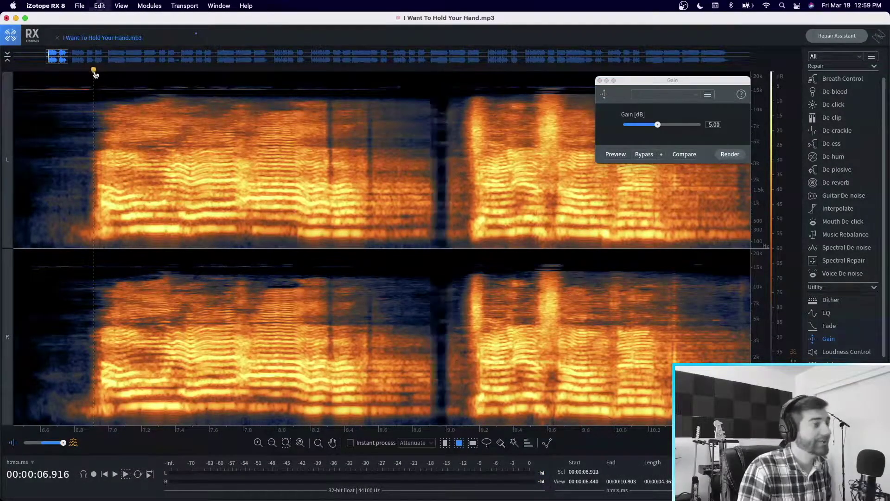
key(space)
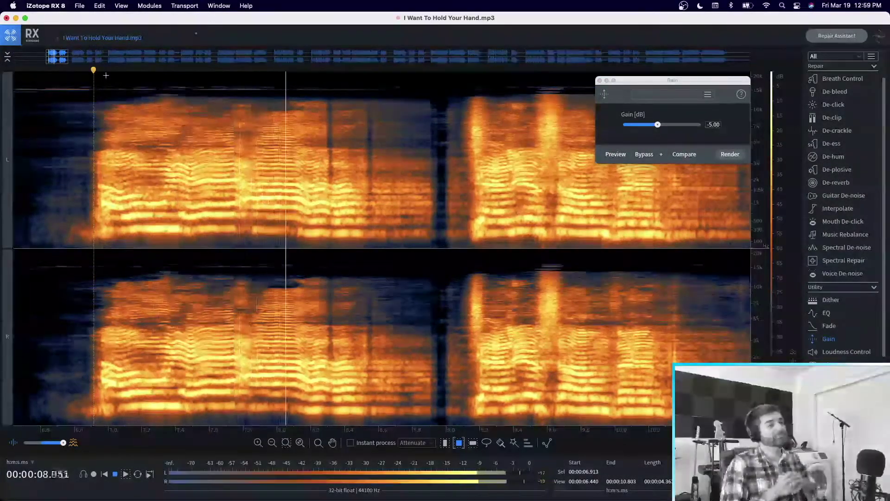
key(space)
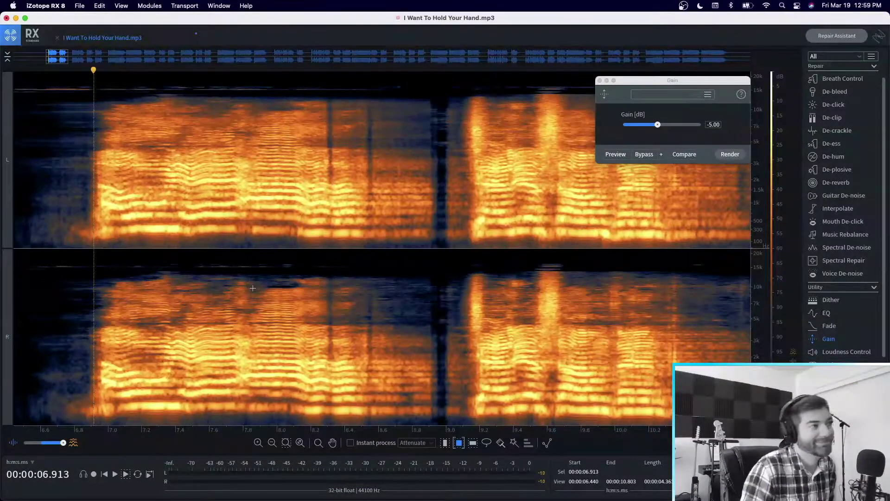
Step: Select a nearly full-height strip from about 8.29 to 8.32 s and render -5.00 dB of gain on it
click(326, 241)
drag(326, 242, 332, 243)
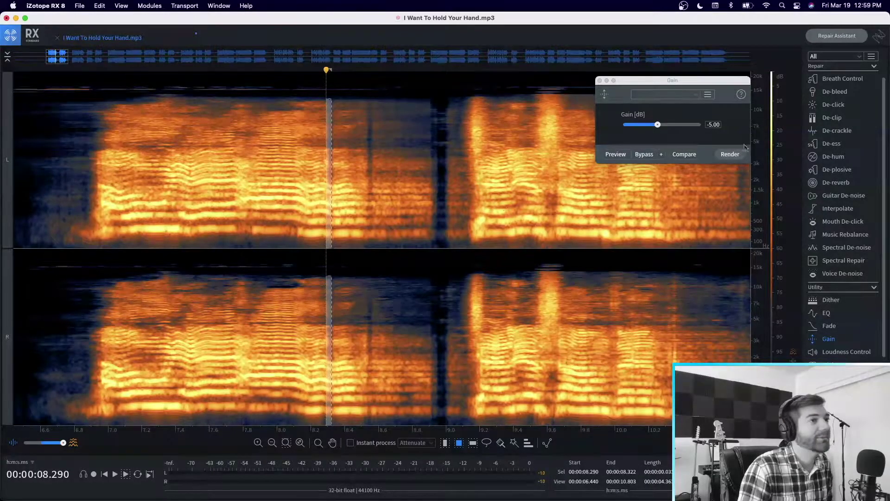
click(730, 155)
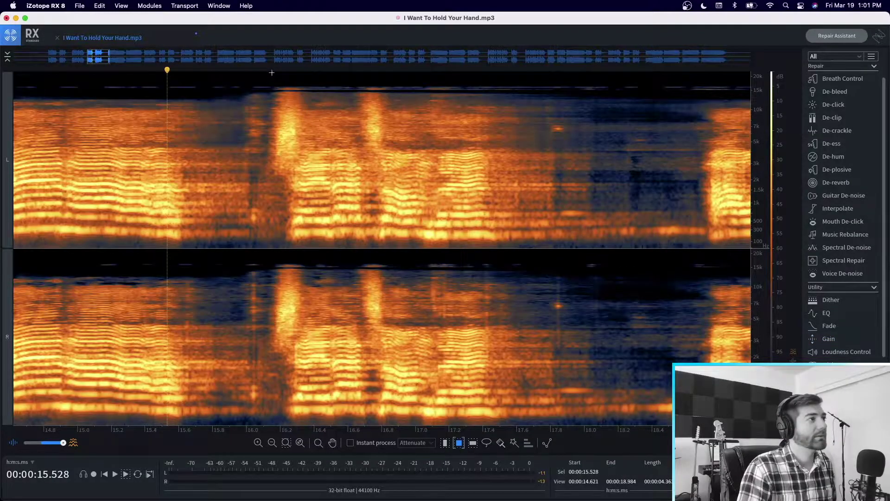
Step: Play the vocal phrase from about 16.11 s to listen for leftover artifacts
click(272, 80)
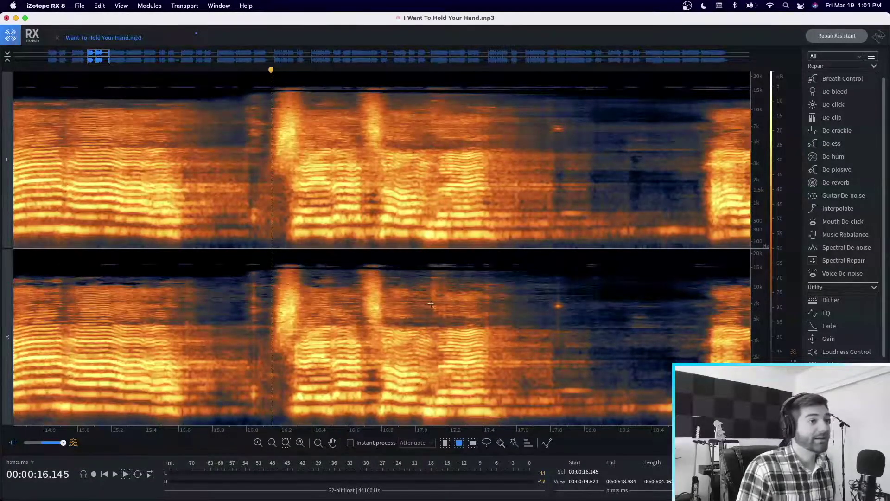
scroll(422, 305, right, 3)
drag(153, 65, 154, 70)
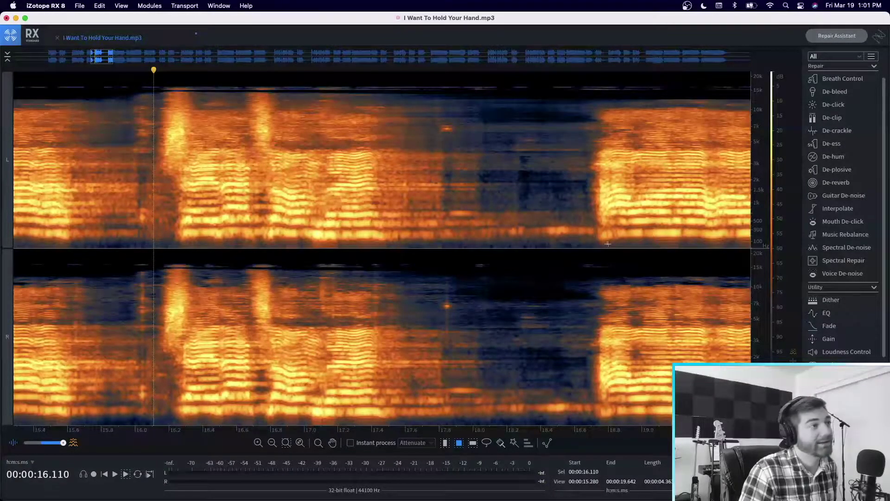
key(space)
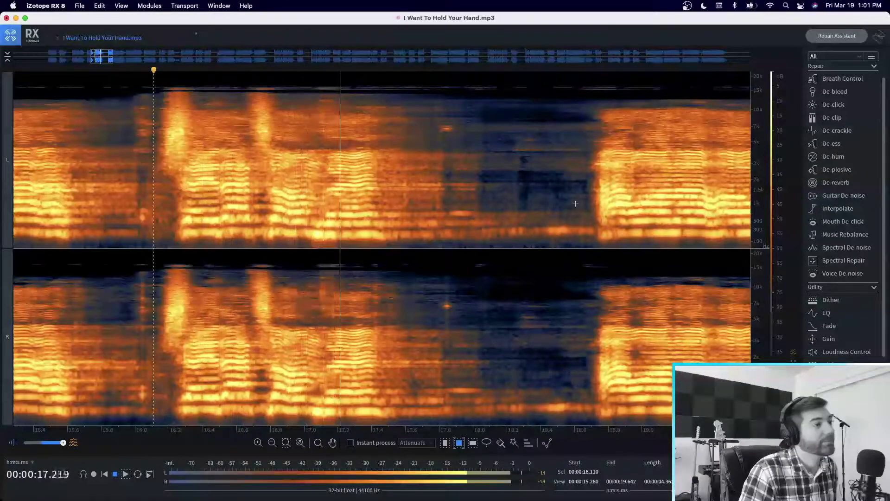
key(space)
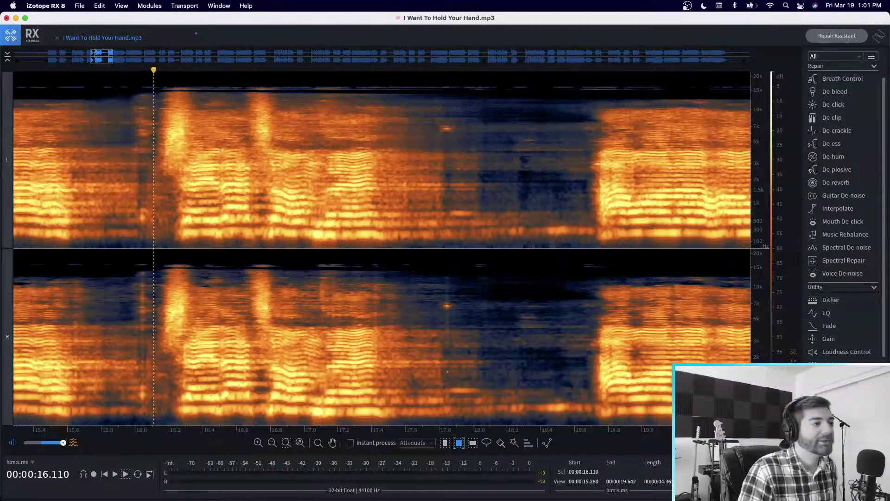
Step: Select the small bright spot at about 17.80 to 17.89 s and render -24.00 dB of gain on it
drag(440, 299, 454, 312)
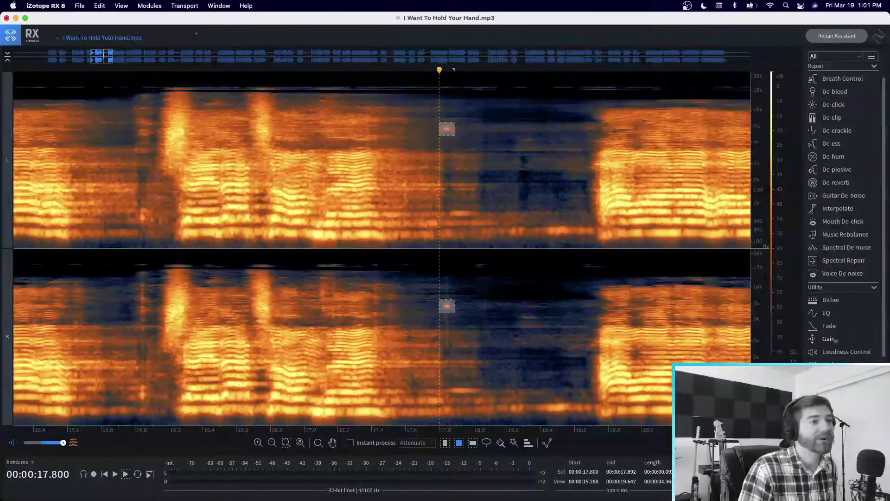
click(828, 339)
drag(655, 133, 646, 134)
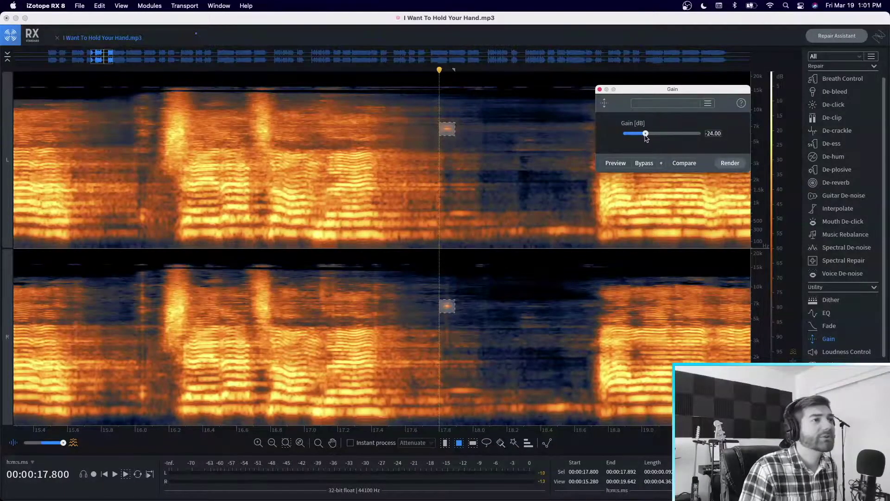
click(737, 166)
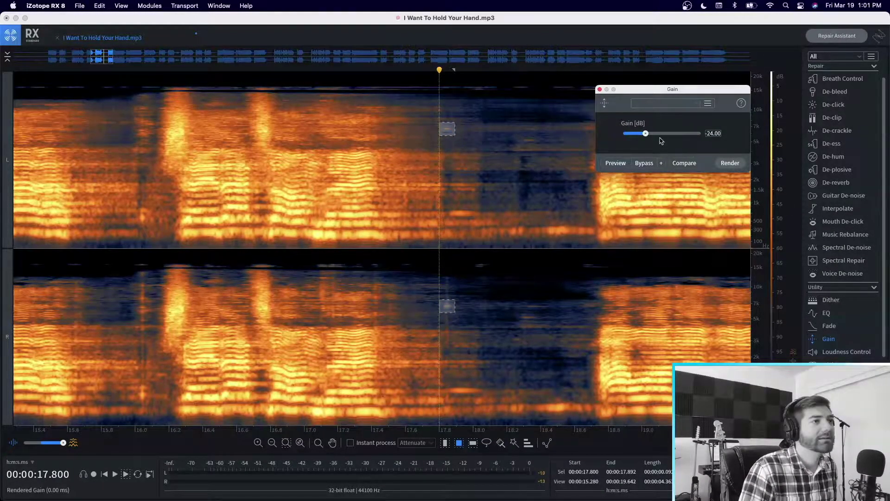
Step: Lower the gain to -36.00 dB and render it on the selected small spot at about 17.80 to 17.89 s
drag(647, 133, 641, 134)
click(744, 165)
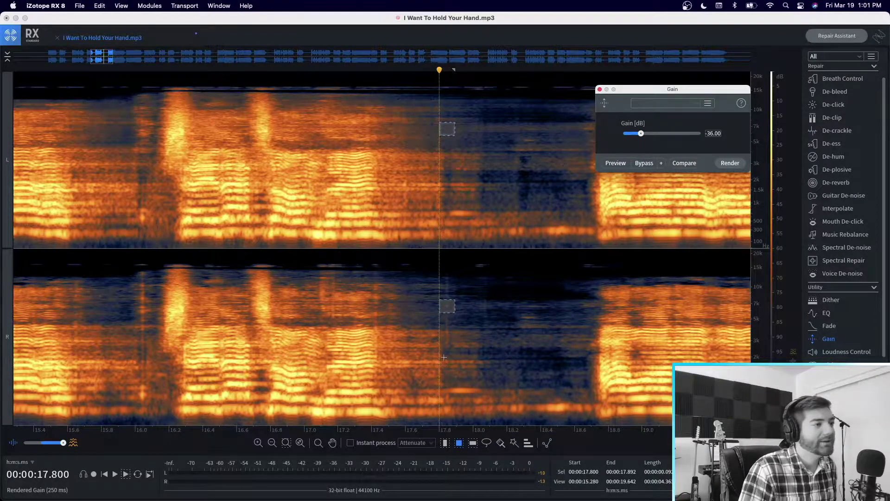
Step: Select the lower-frequency area from about 17.82 to 18.75 s and render -10.00 dB of gain on it three times
drag(441, 332, 601, 429)
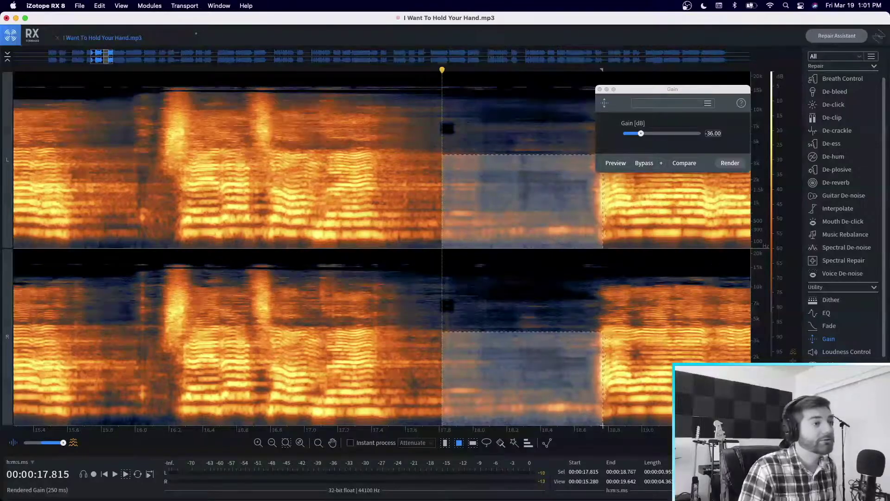
drag(640, 134, 652, 134)
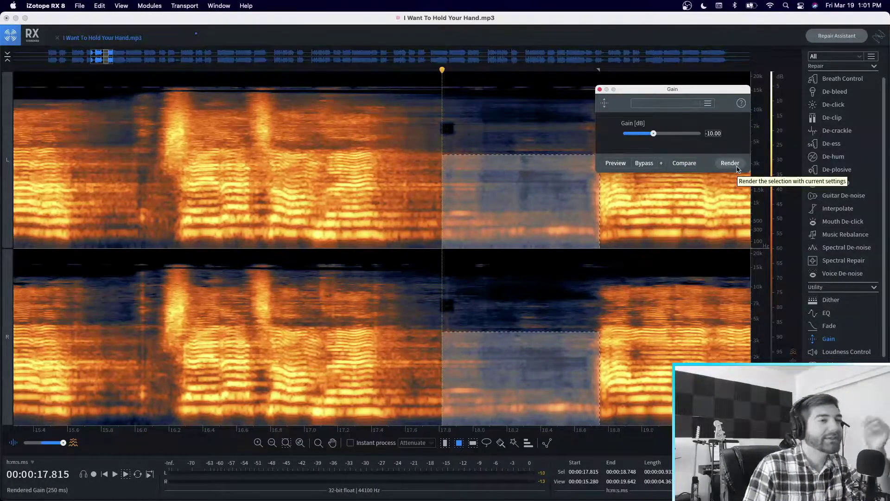
click(737, 168)
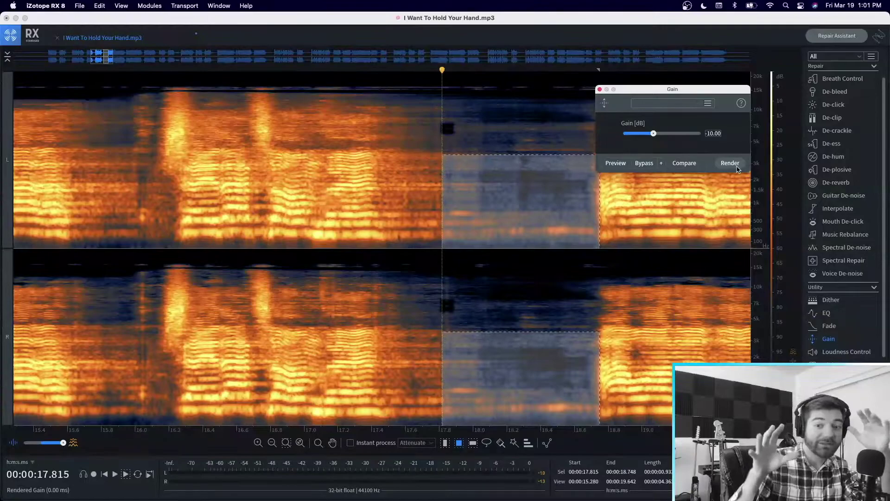
click(726, 170)
click(727, 169)
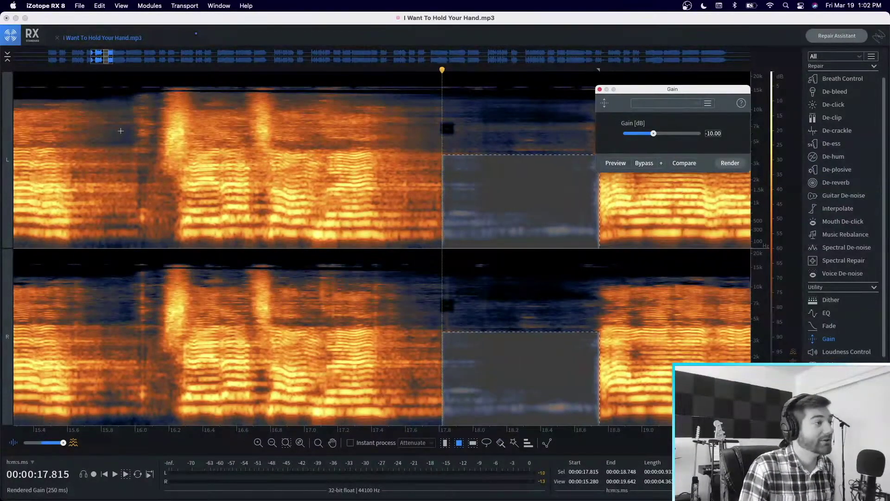
Step: Clear the selection, play the phrase from about 16.10 s twice to check the attenuated gap, and close Gain
click(152, 72)
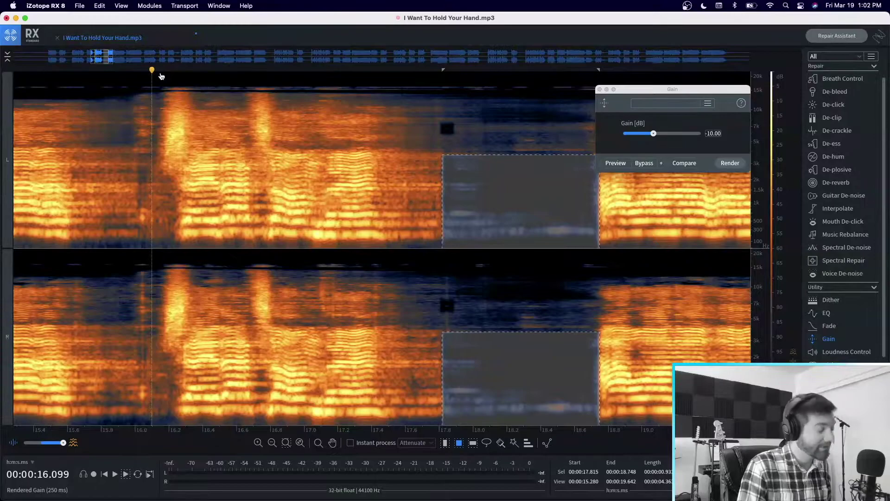
key(super+d)
key(space)
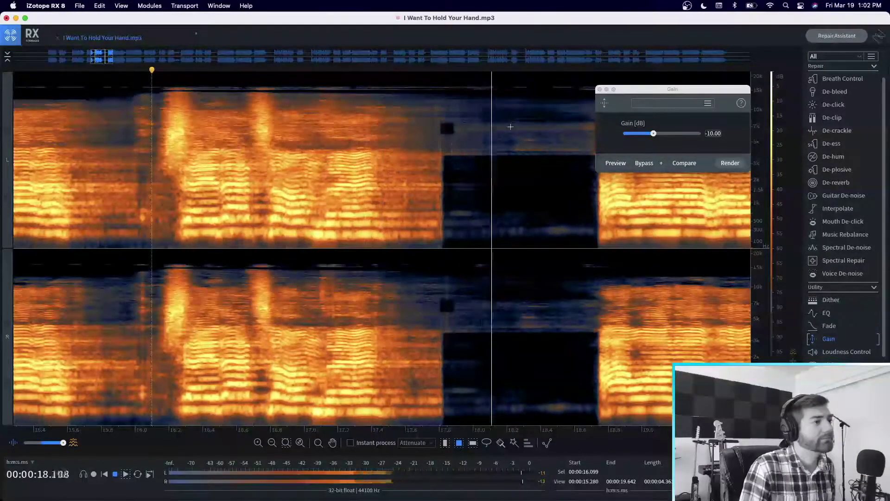
key(space)
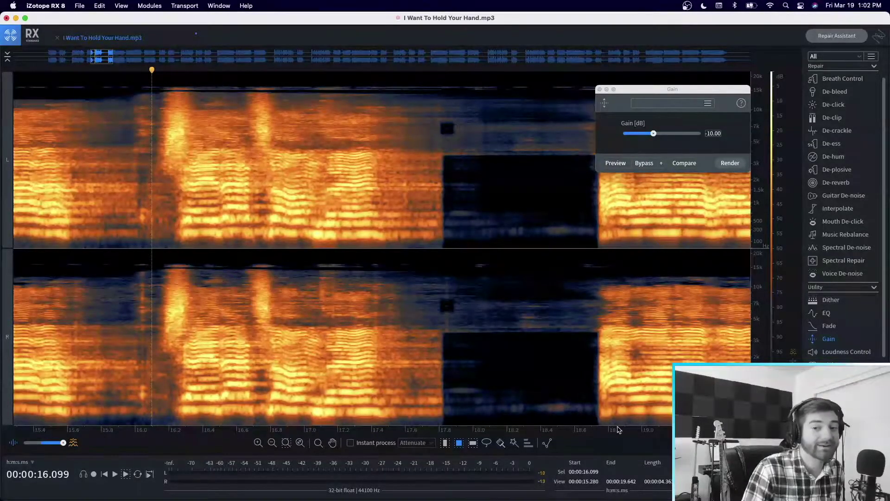
key(space)
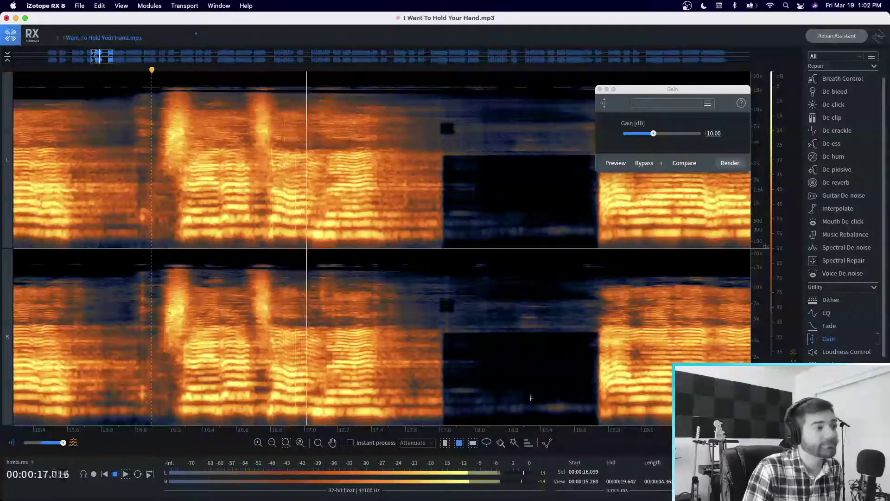
key(space)
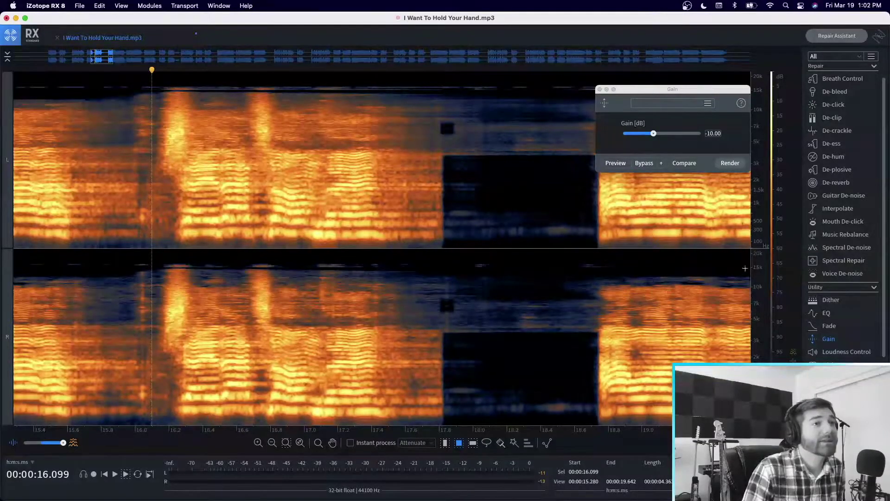
click(599, 89)
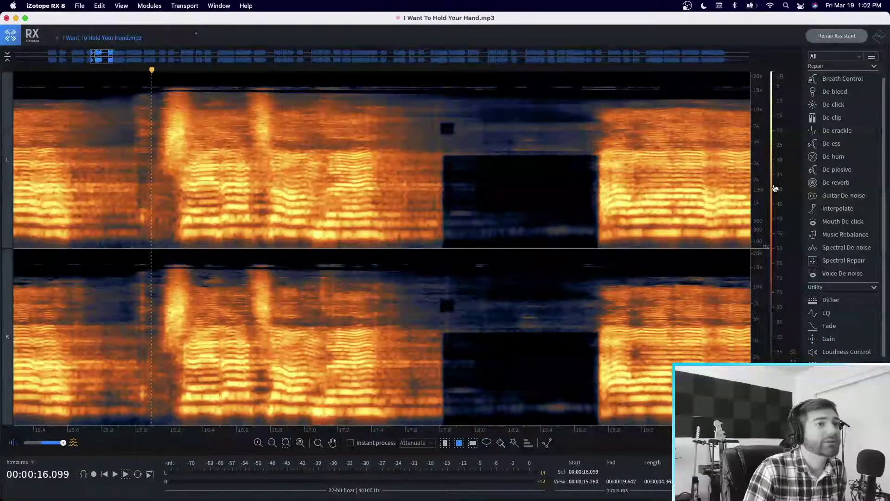
Step: Open De-reverb to look over its reduction and reverb profile settings, and close it without rendering
click(834, 182)
drag(304, 114, 633, 96)
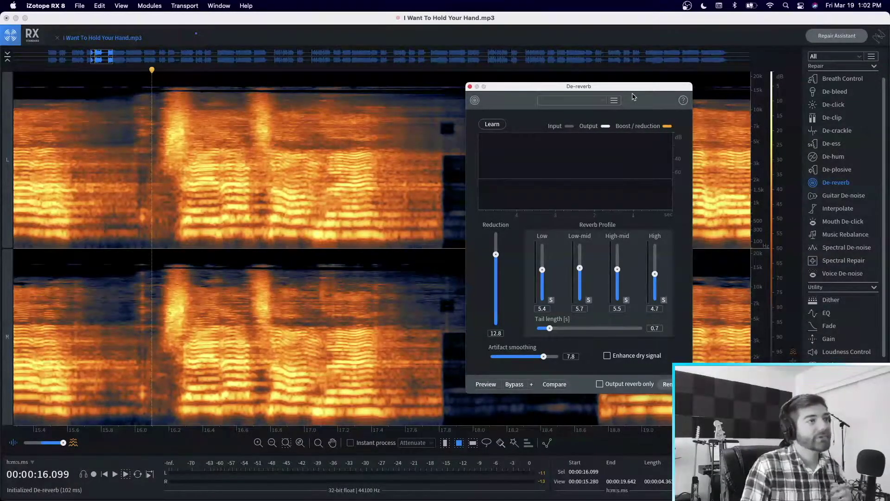
click(470, 86)
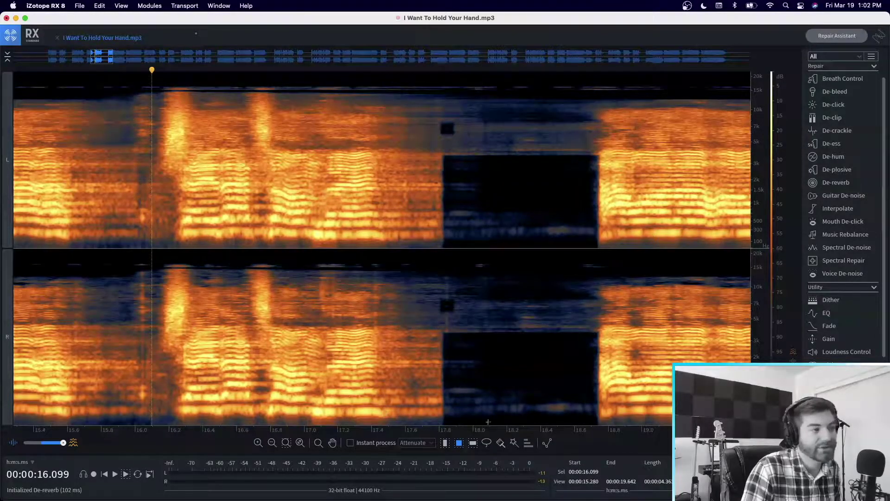
Step: Select the vocal tail from about 17.44 to 17.82 s and render a linear fade out on it twice
key(space)
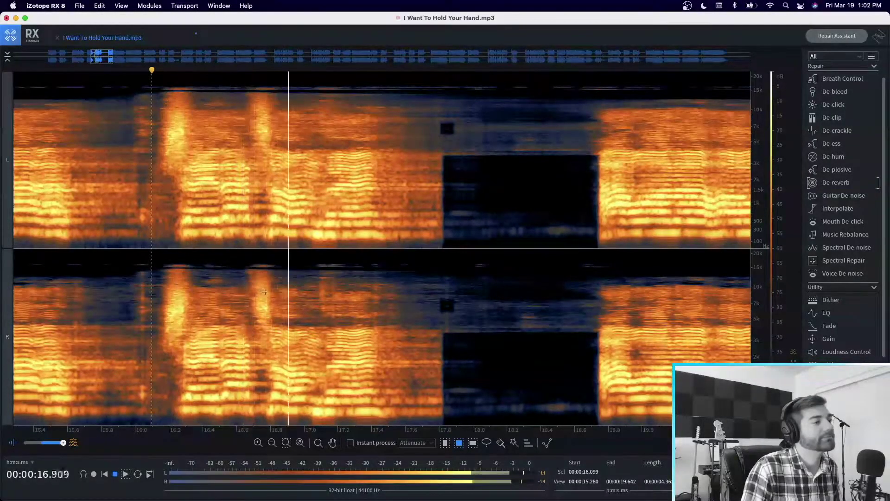
key(space)
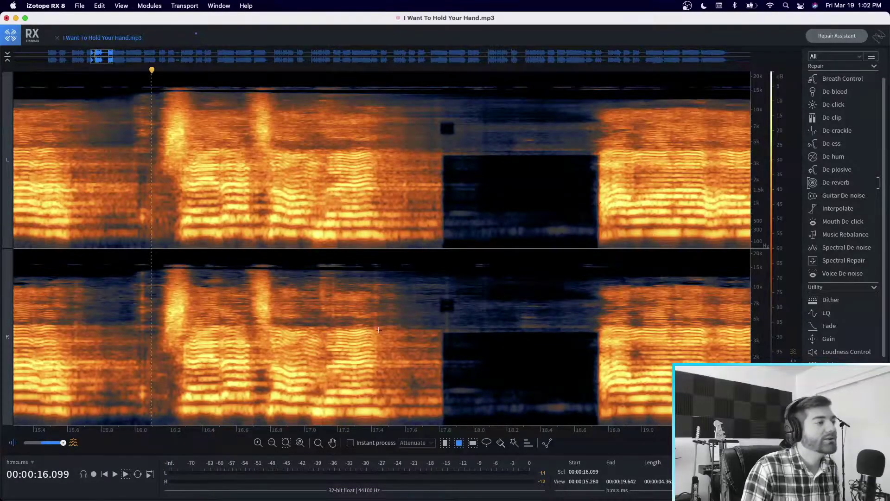
drag(378, 269, 443, 433)
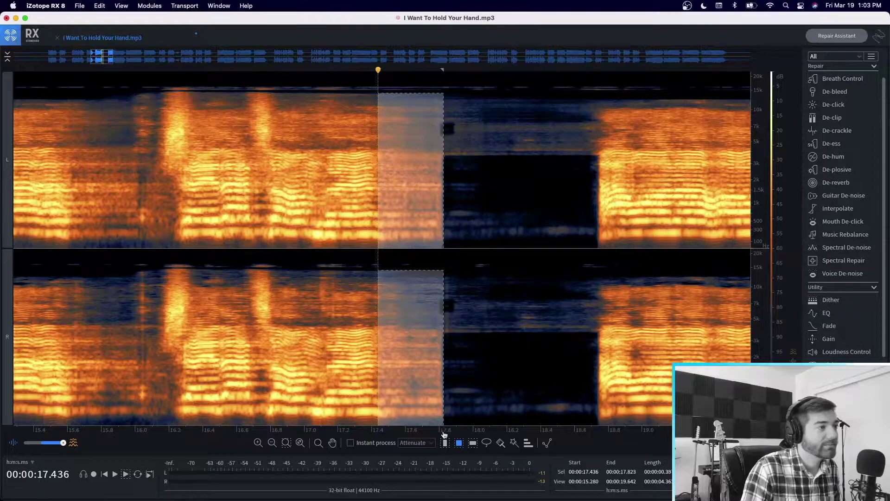
click(829, 326)
drag(599, 153, 518, 154)
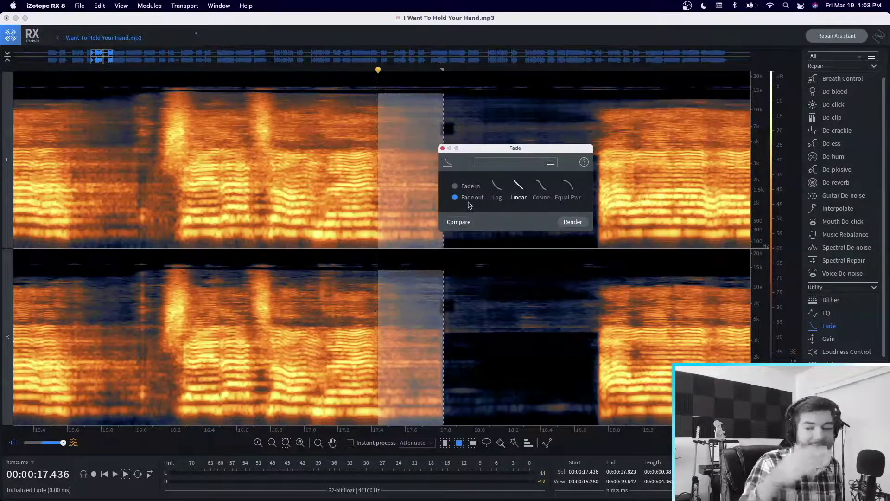
click(567, 185)
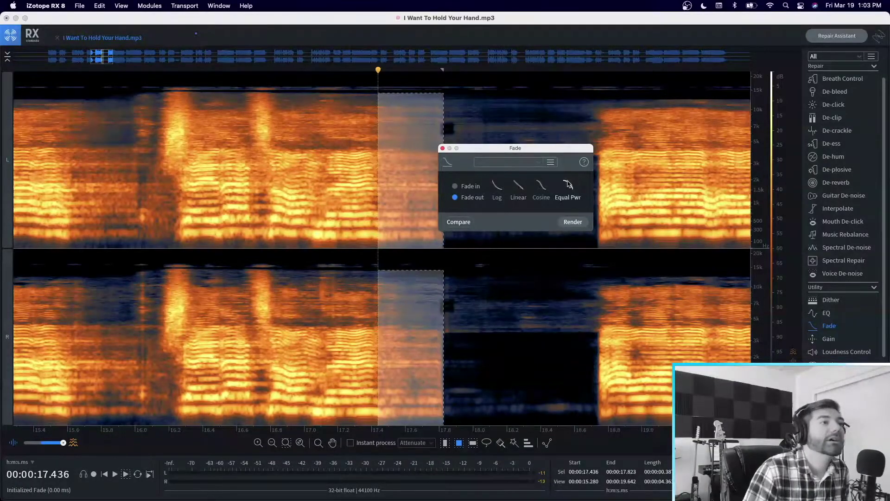
click(540, 190)
click(520, 190)
click(500, 190)
click(519, 189)
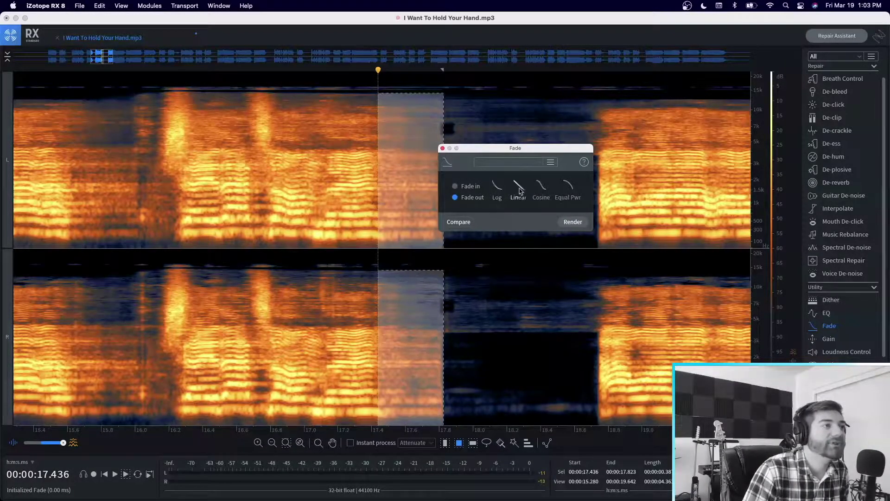
click(570, 225)
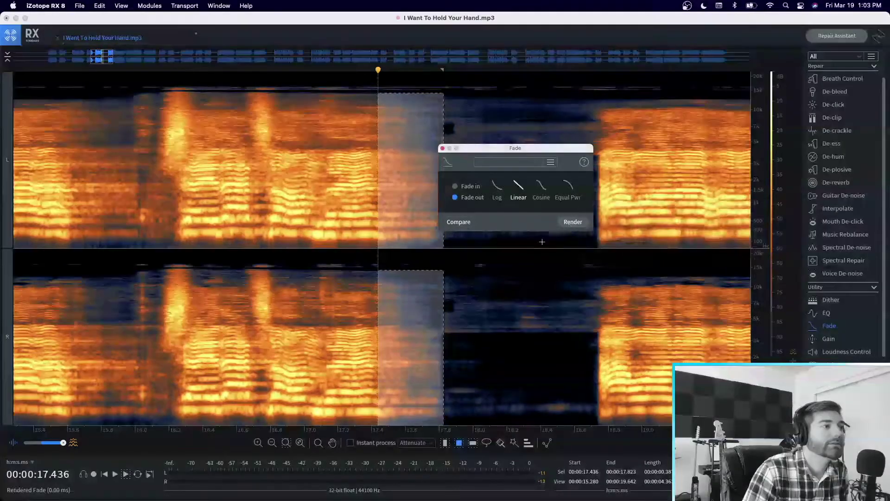
click(570, 226)
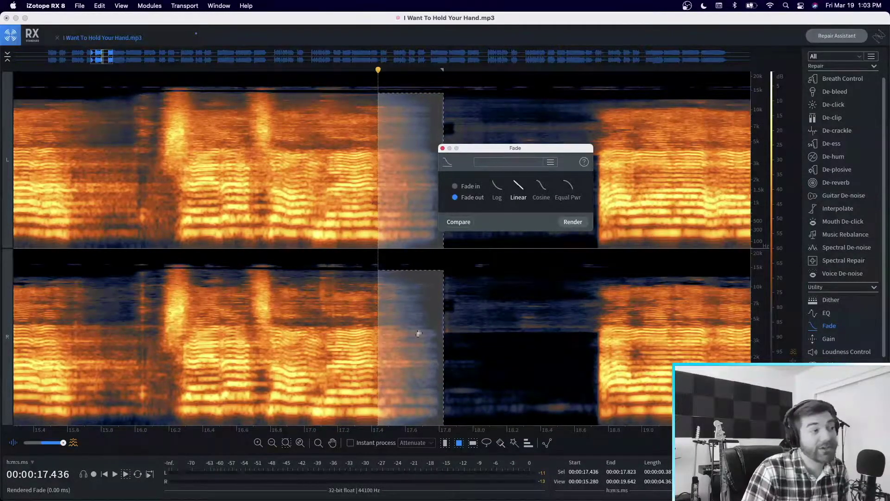
Step: Play the phrase from about 16.11 s to check the faded vocal tail
click(155, 71)
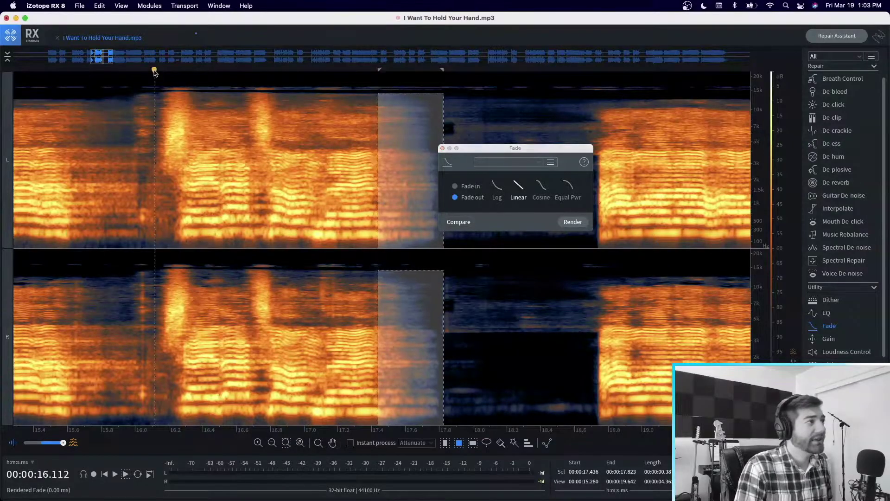
key(space)
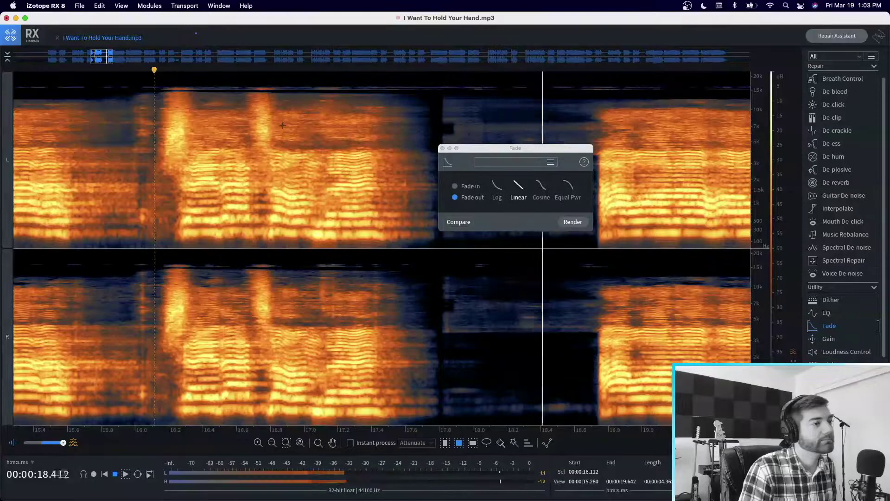
key(space)
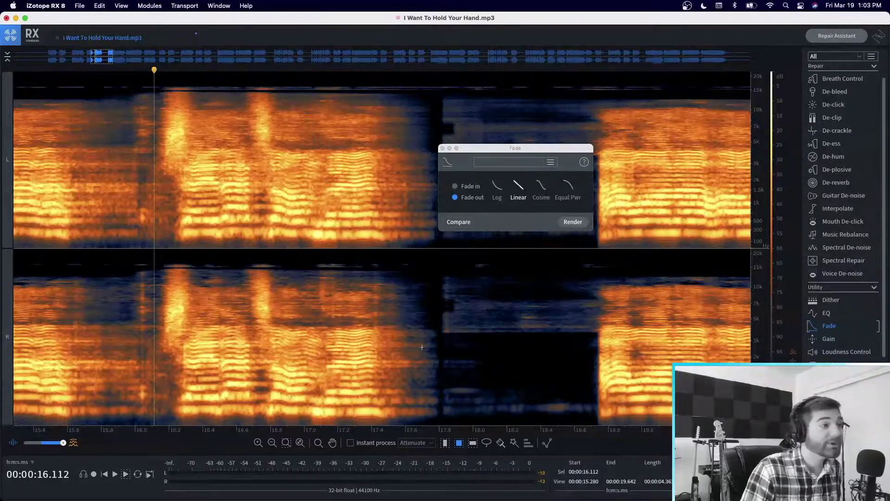
Step: Select the upper-frequency area of the gap from about 17.80 to 18.73 s and render -10.00 dB of gain on it
drag(440, 332, 597, 261)
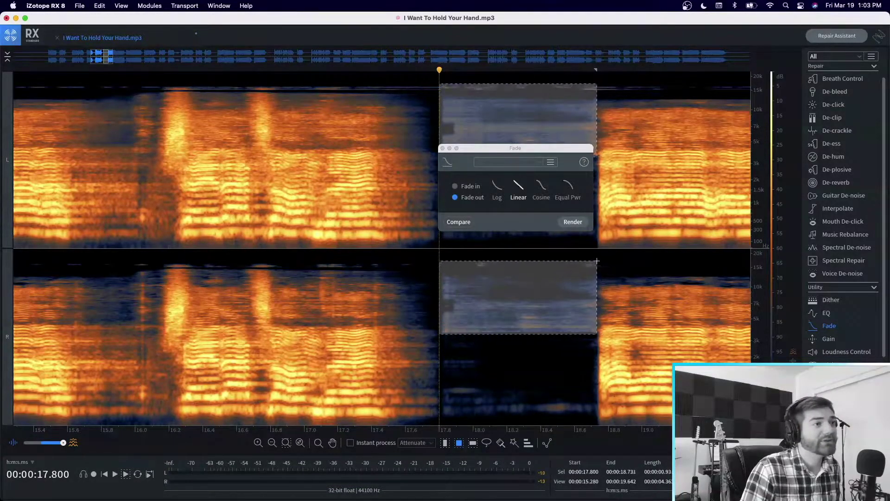
click(443, 148)
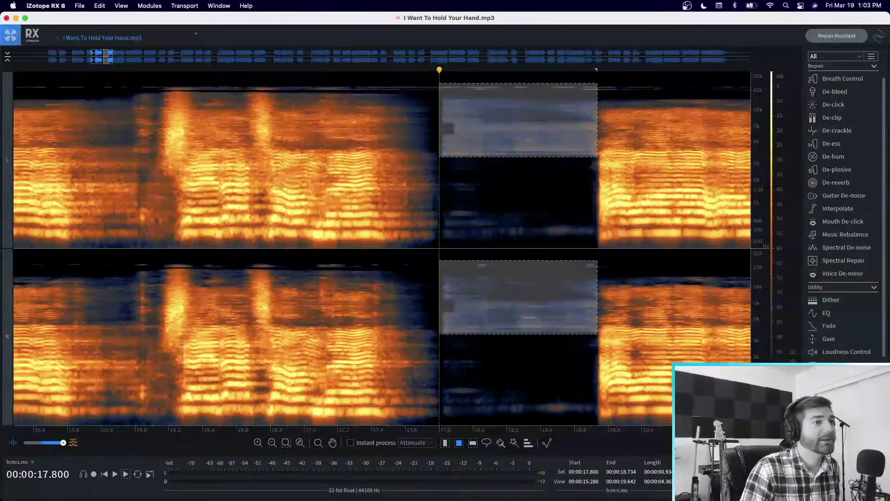
click(816, 339)
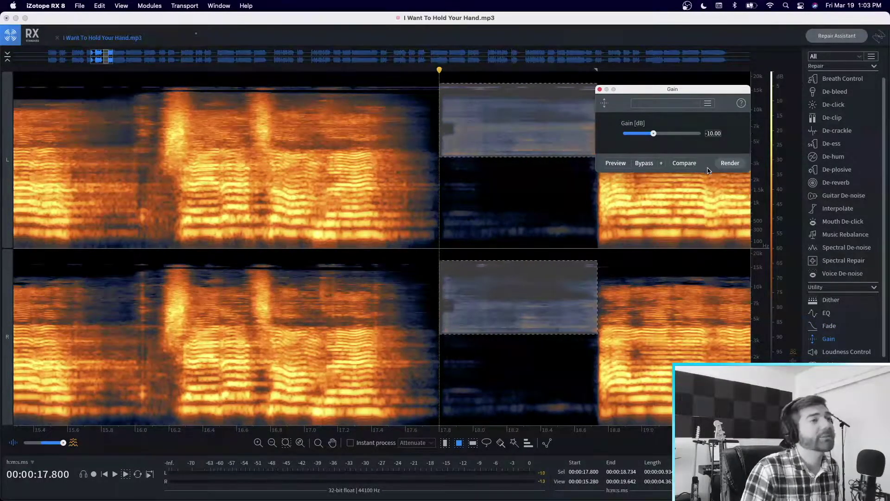
click(726, 163)
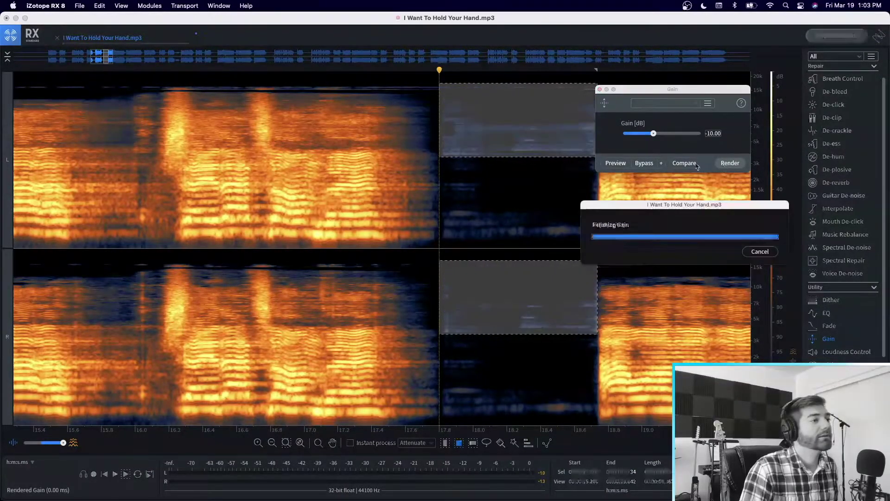
Step: Play the phrase from about 16.12 s to check the silenced gap, and close Gain
click(156, 70)
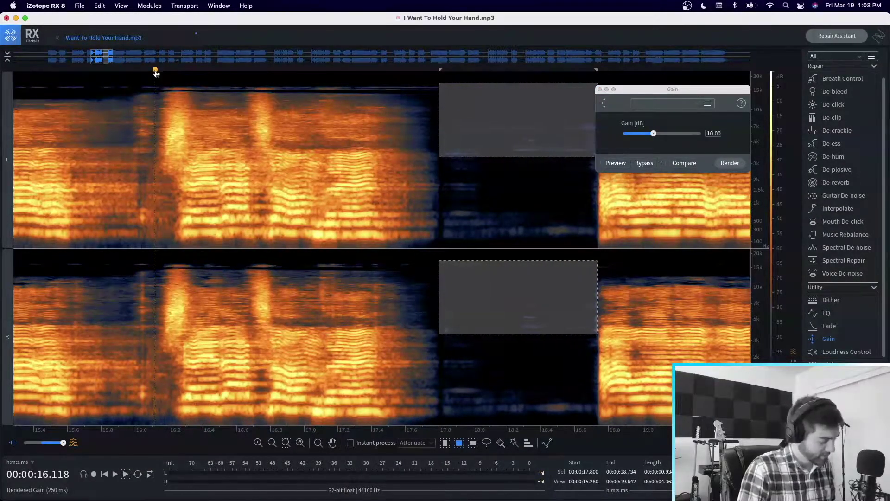
click(156, 73)
key(space)
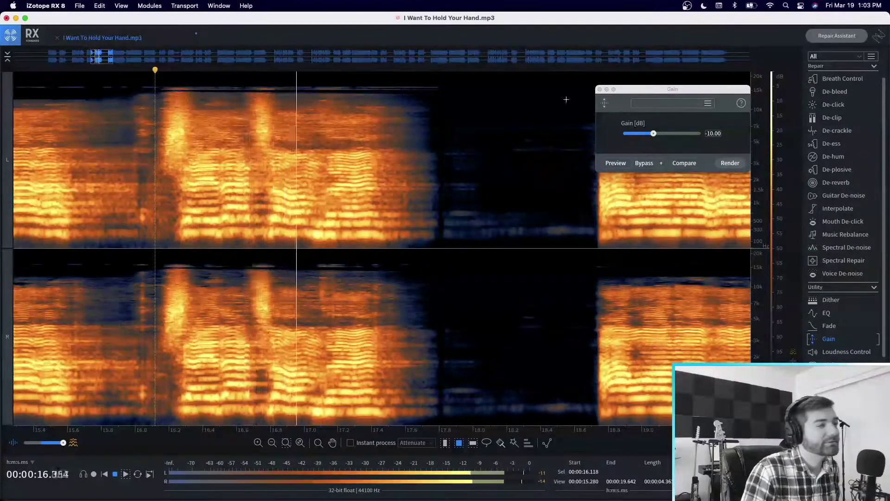
key(space)
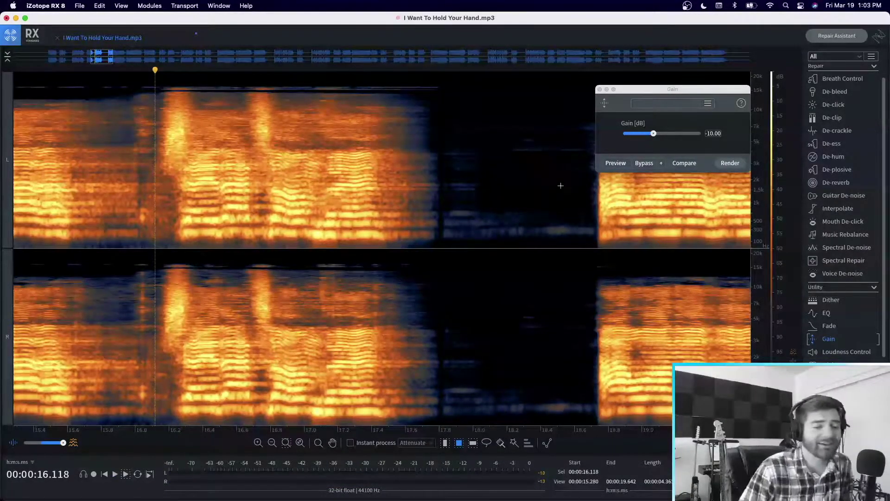
click(599, 89)
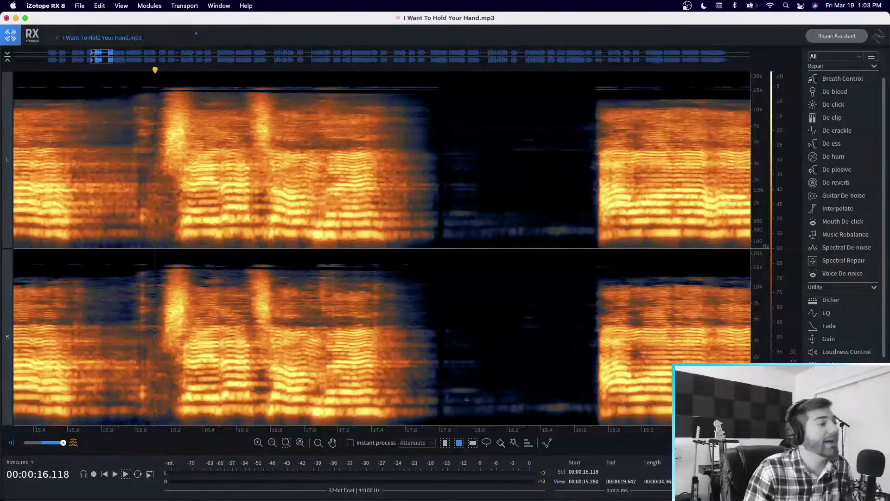
Step: Look through the phrases up to about 31 s for leftover artifacts and mark the residue from about 25.69 to 25.75 s
scroll(382, 248, down, 5)
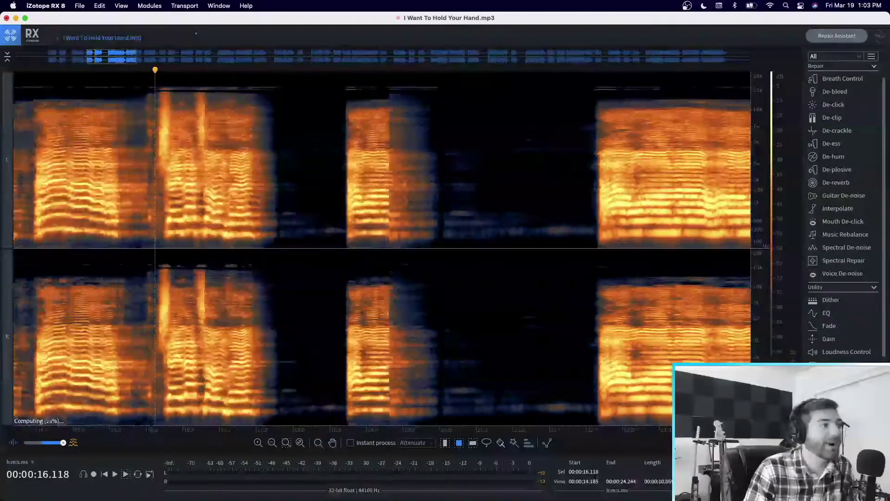
scroll(382, 248, up, 3)
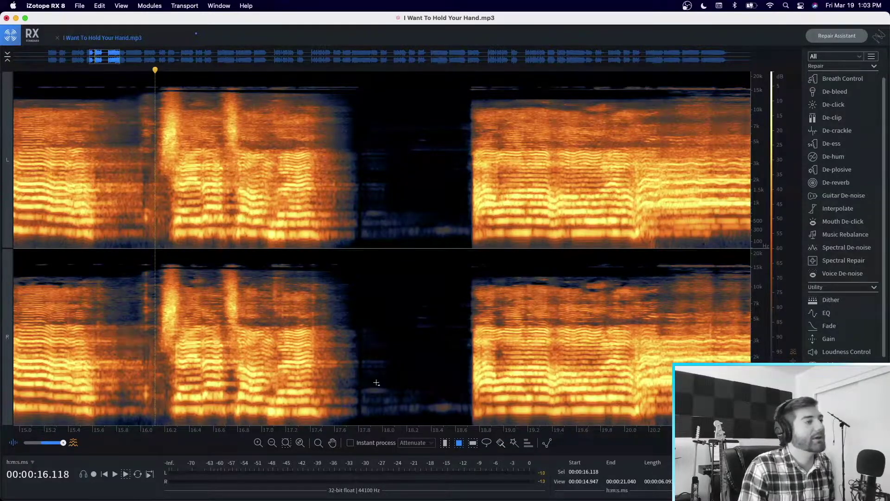
scroll(376, 383, right, 5)
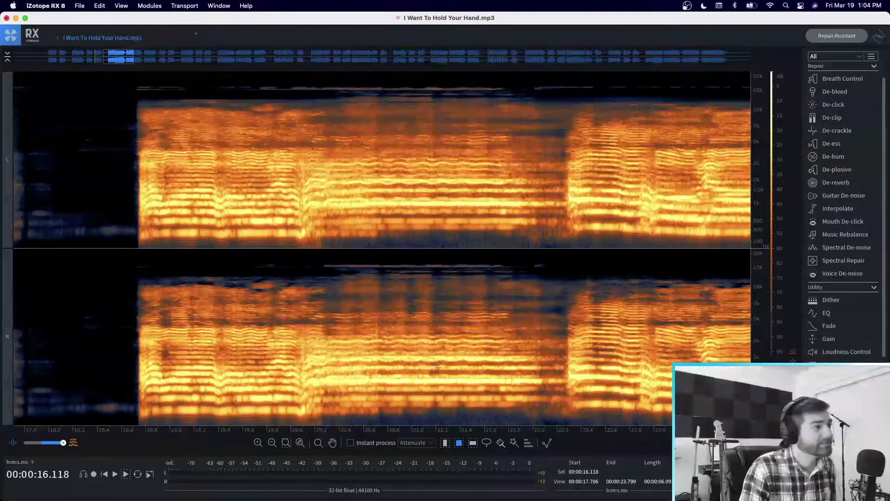
scroll(505, 399, right, 10)
scroll(438, 369, right, 6)
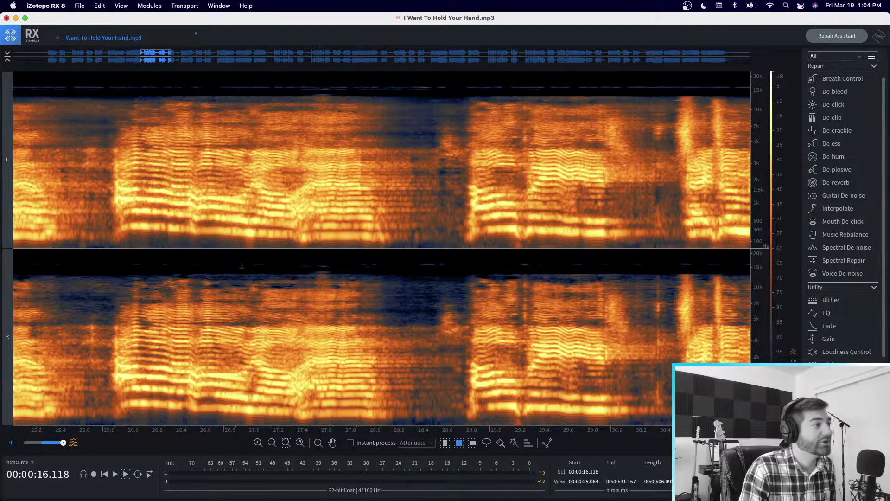
scroll(211, 335, left, 2)
drag(200, 325, 207, 346)
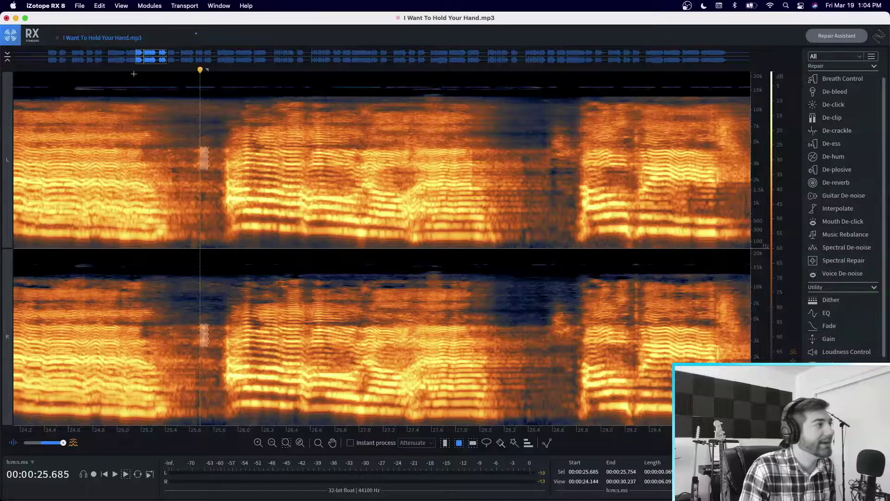
Step: Play the vocal from about 24.59 s, and mark the artifact areas at about 25.50–25.80 s and 28.52–28.84 s
click(67, 72)
key(space)
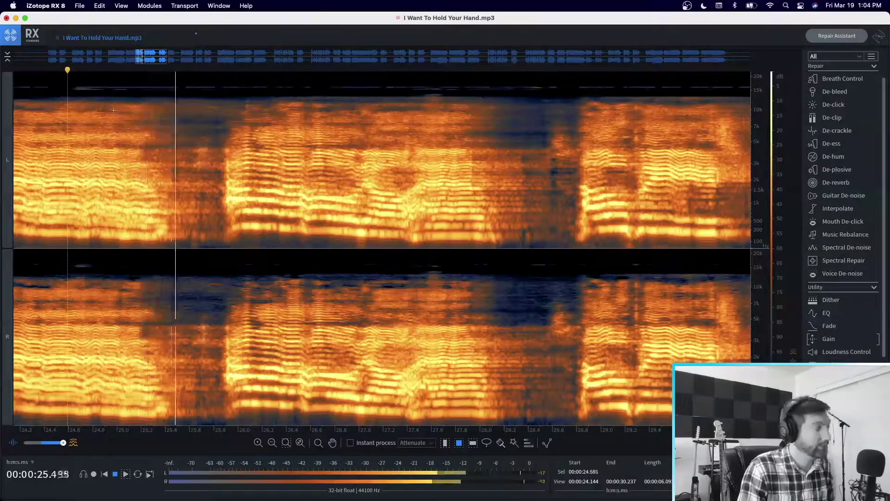
key(space)
drag(214, 320, 178, 360)
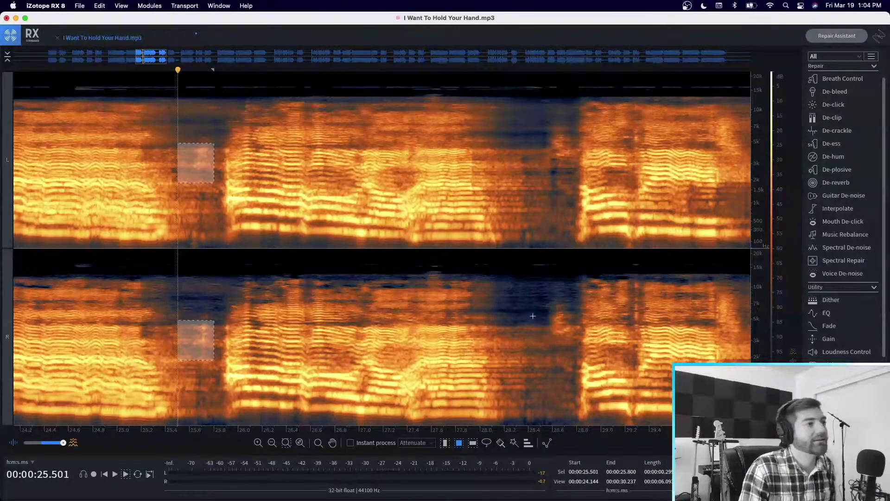
drag(543, 297, 583, 344)
Step: Select the weak lower-mid harmonics from about 33.60 to 34.27 s and render 3.00 dB of gain on them
scroll(528, 334, right, 5)
scroll(527, 340, right, 3)
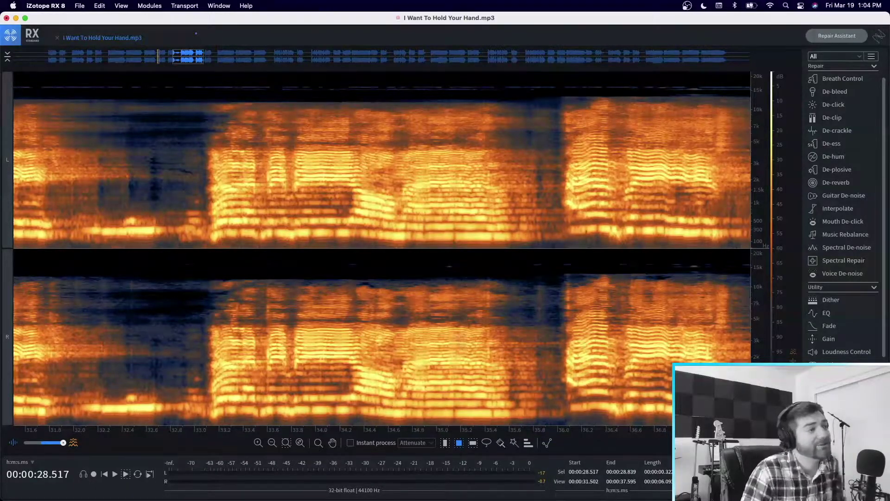
drag(349, 392, 266, 368)
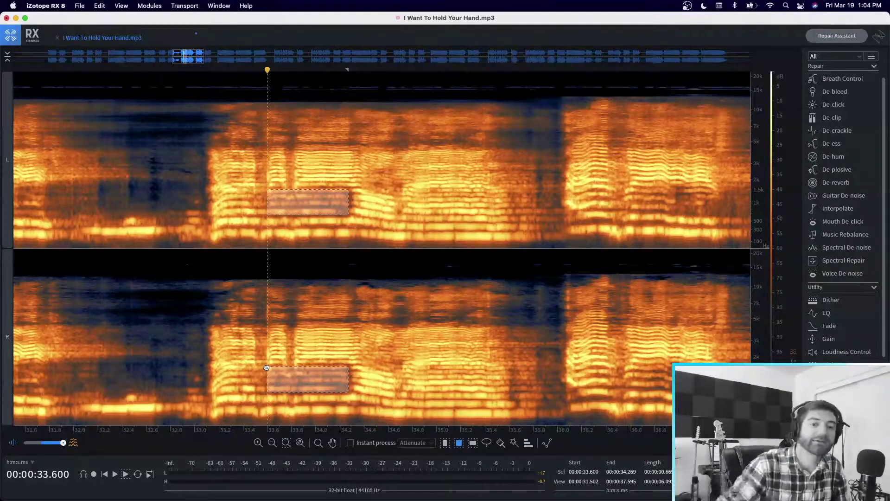
click(826, 338)
drag(653, 133, 675, 134)
click(730, 163)
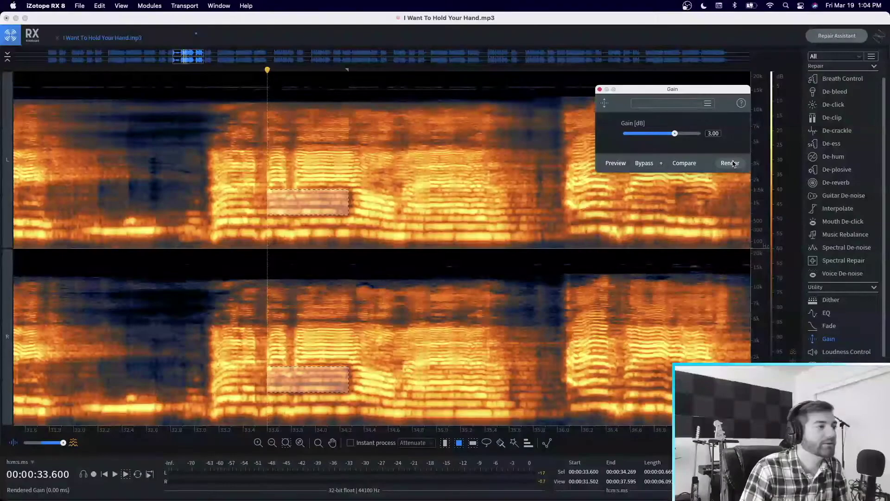
Step: Play the phrase from about 32.91 s to check the boosted harmonics, and close Gain
click(184, 69)
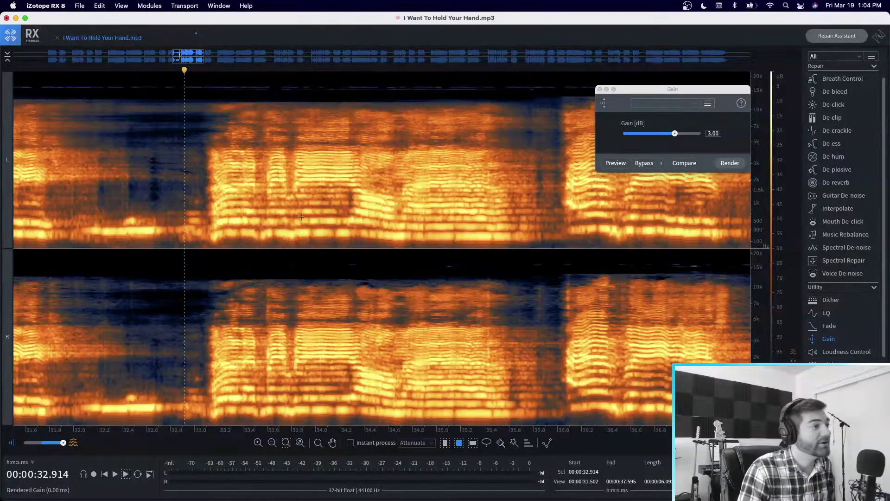
key(space)
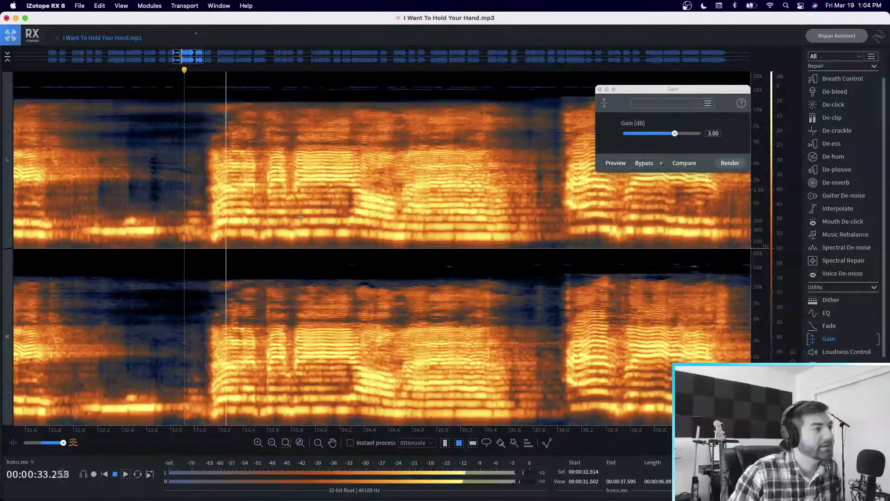
key(space)
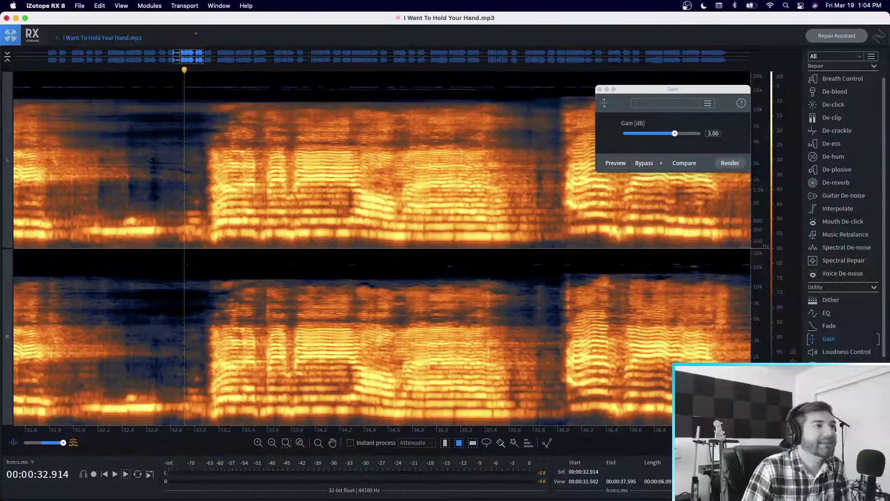
click(600, 90)
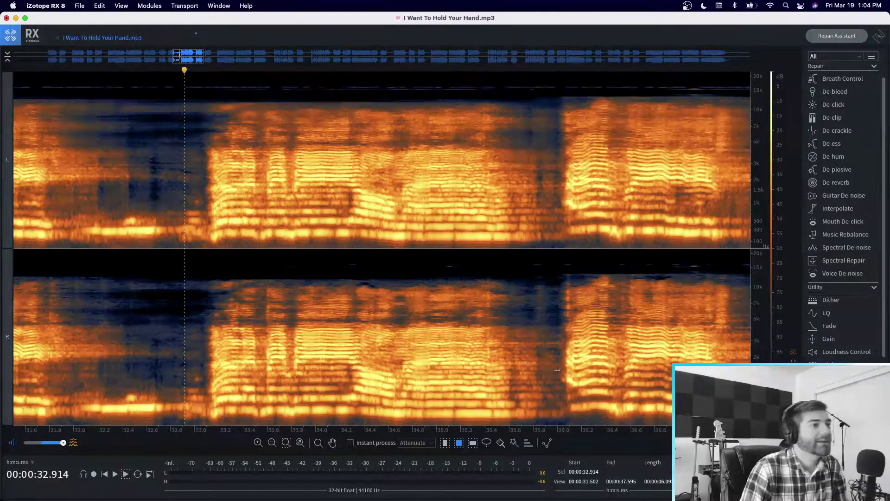
Step: Select the upper frequencies from about 35.80 to 35.93 s, examine the EQ module's bands, and close EQ without rendering
click(484, 278)
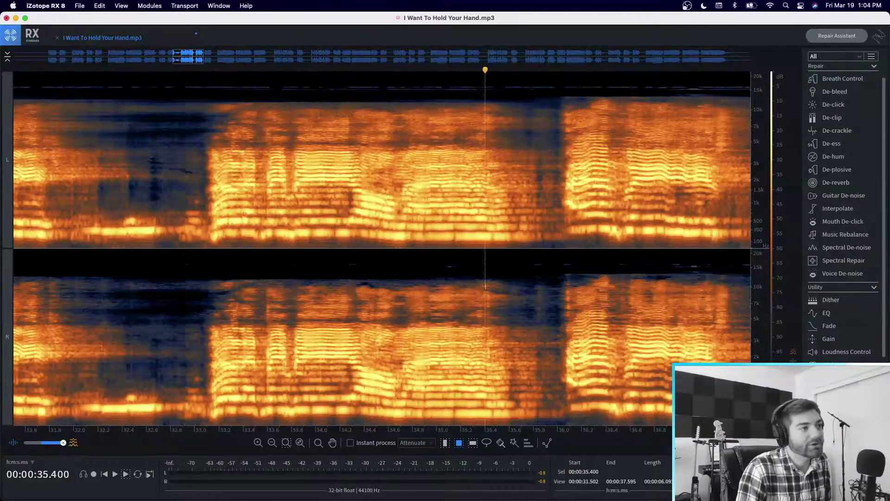
click(533, 280)
drag(534, 279, 549, 328)
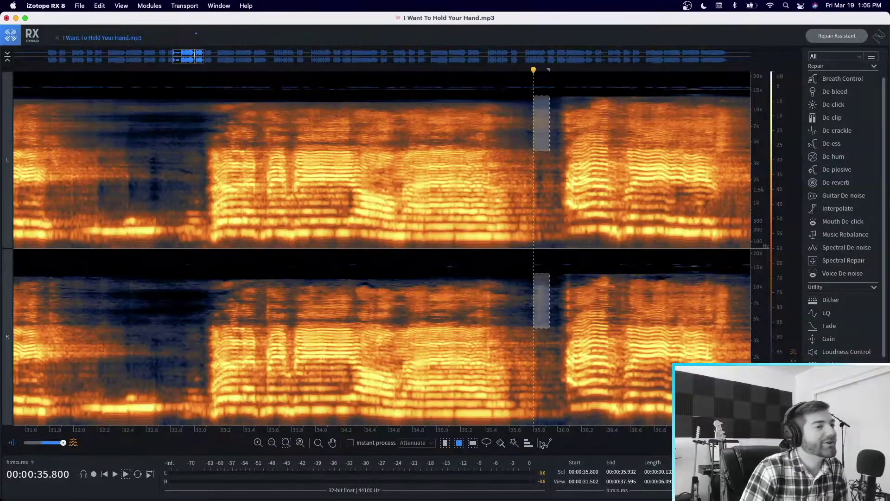
scroll(542, 259, up, 5)
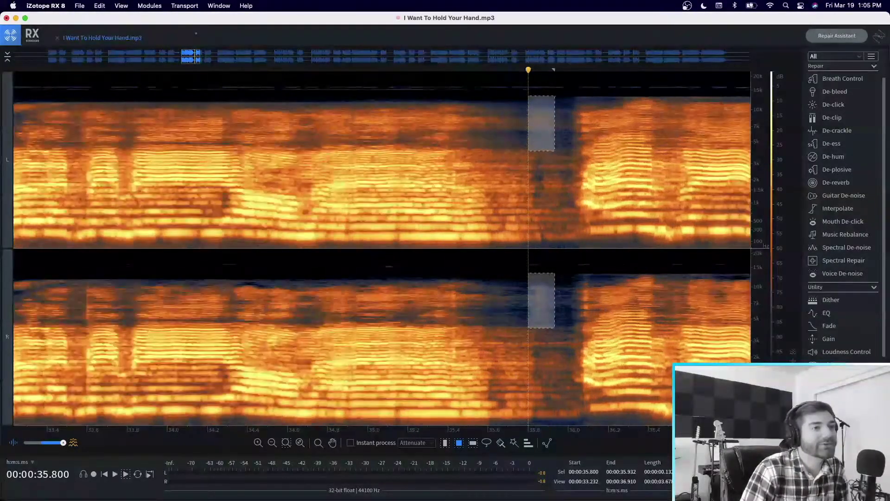
scroll(542, 260, down, 4)
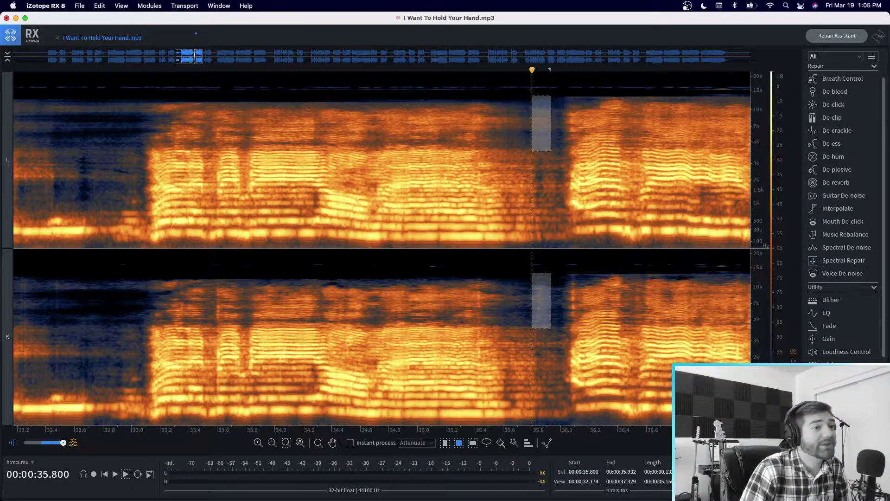
click(827, 313)
drag(58, 145, 188, 142)
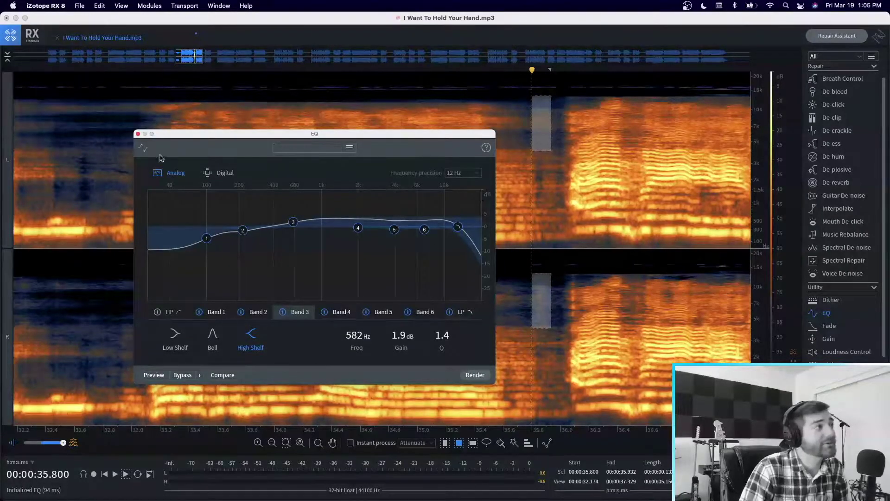
click(138, 134)
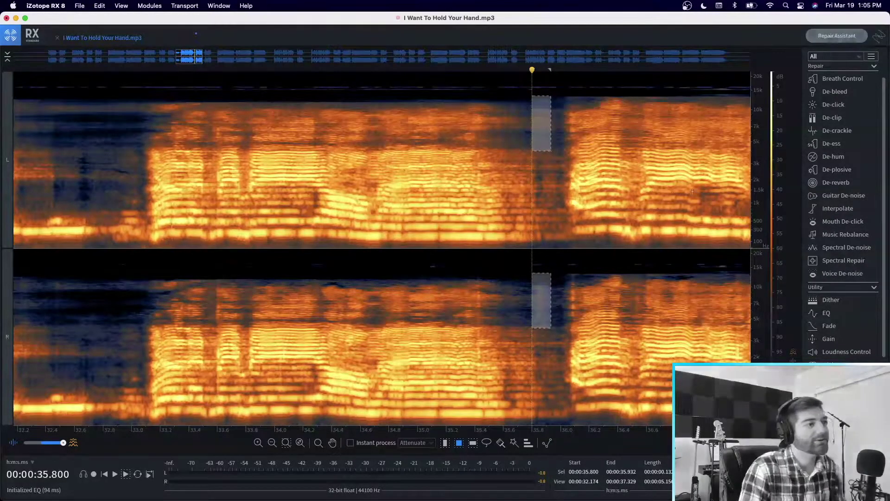
Step: Select the vocal's fundamental and several harmonics from about 36.07 to 37.34 s with the Magic Wand, adding each to one selection
click(487, 299)
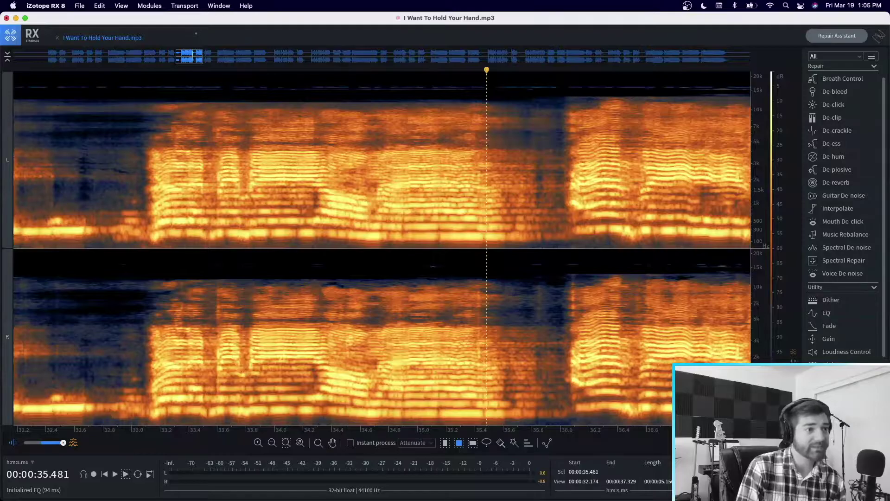
scroll(487, 299, down, 8)
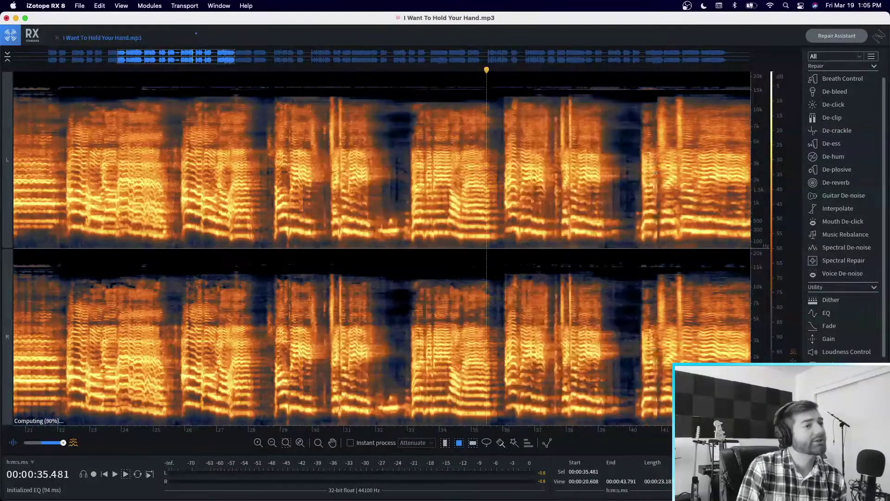
scroll(487, 299, down, 8)
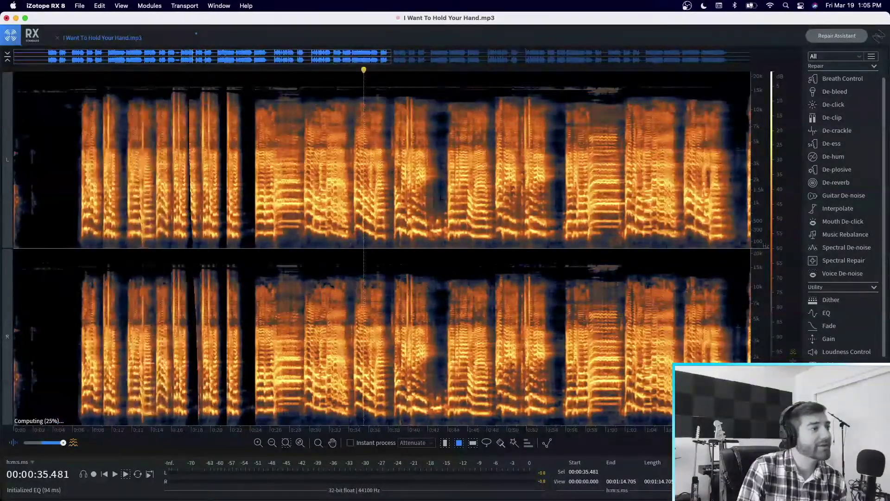
scroll(487, 299, down, 5)
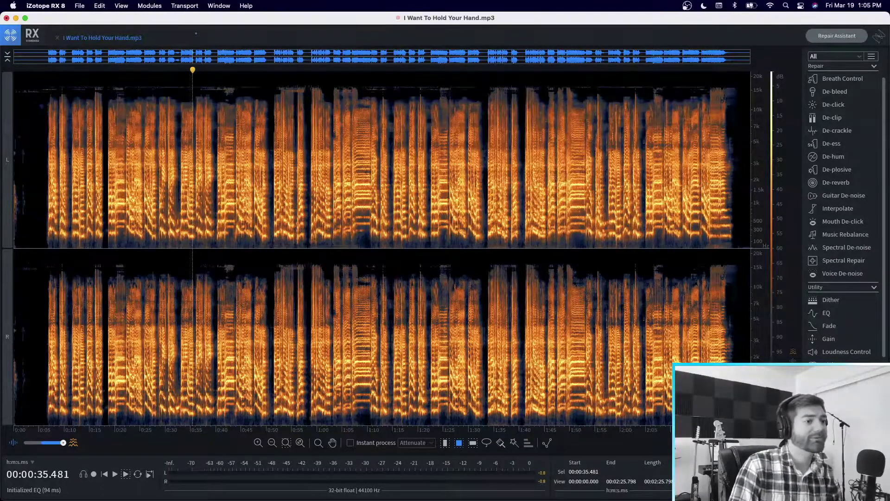
scroll(342, 327, up, 10)
scroll(399, 337, up, 3)
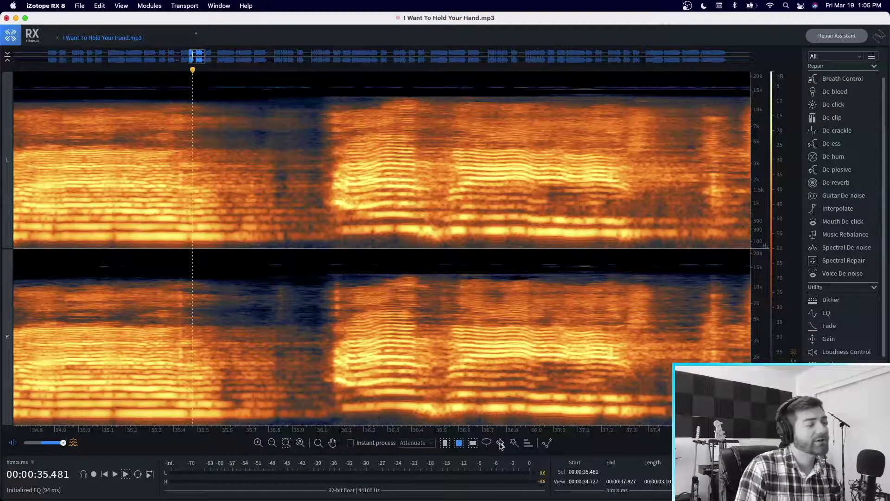
click(514, 443)
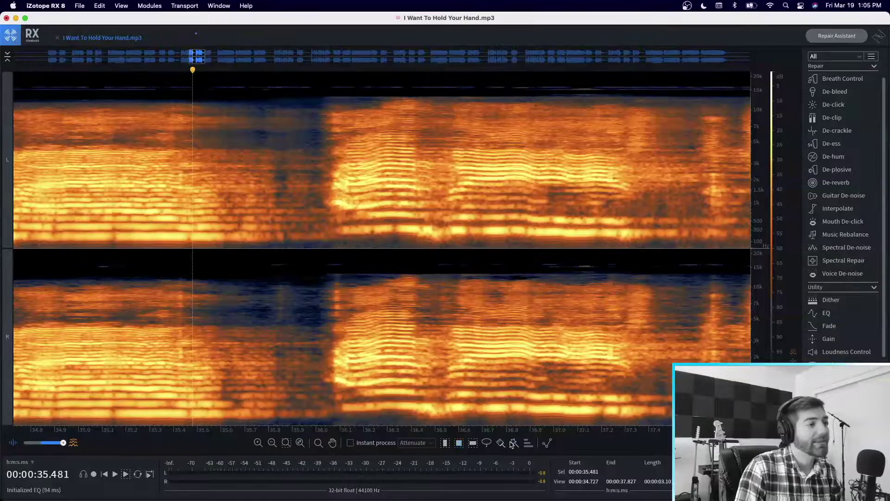
click(371, 407)
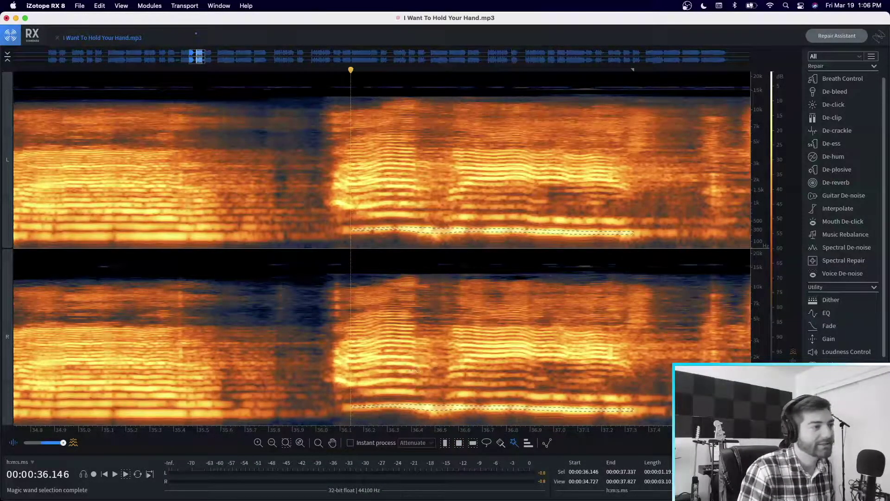
shift+click(370, 379)
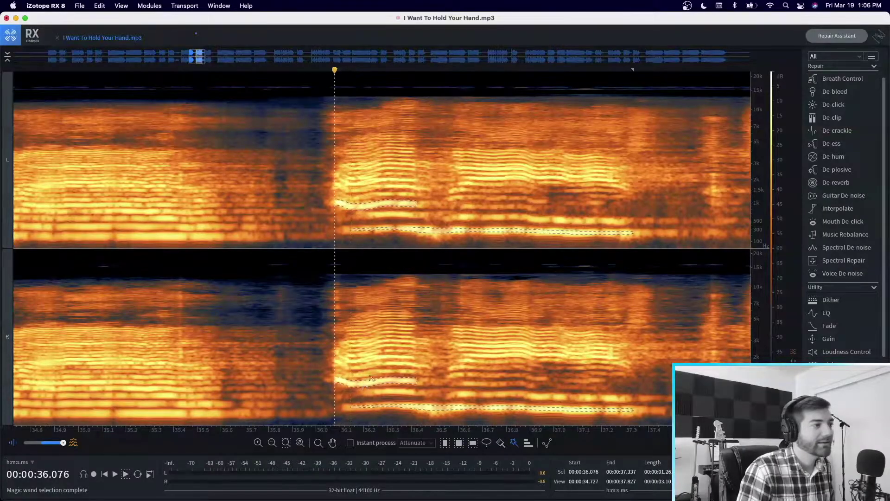
shift+click(373, 367)
shift+click(394, 355)
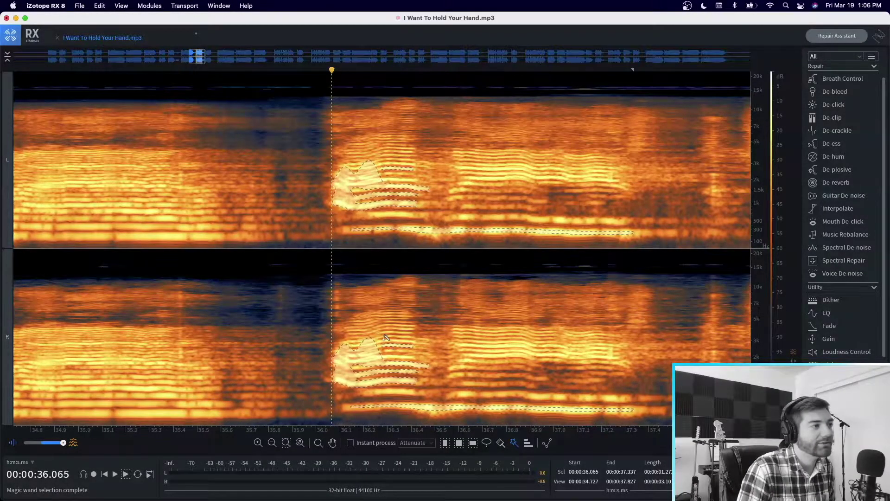
Step: Try extending the wand selection to its third, fourth, fifth and sixth harmonics
click(528, 443)
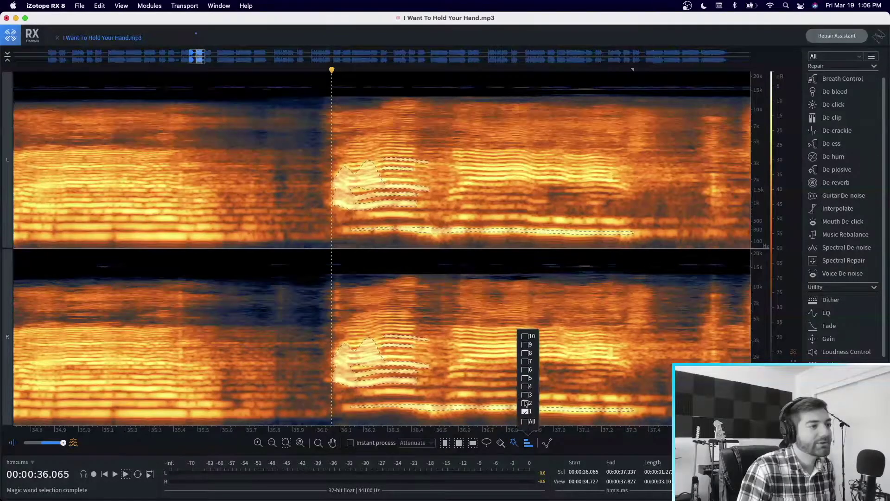
click(525, 395)
click(525, 386)
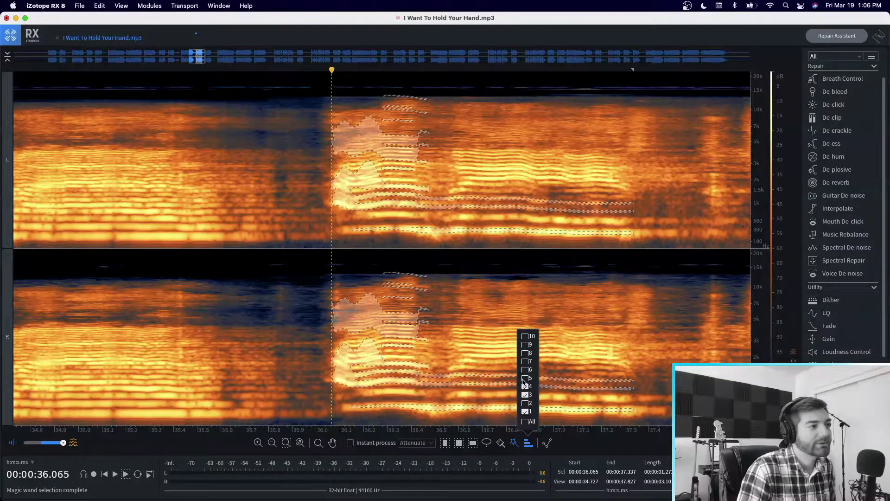
click(525, 378)
click(524, 370)
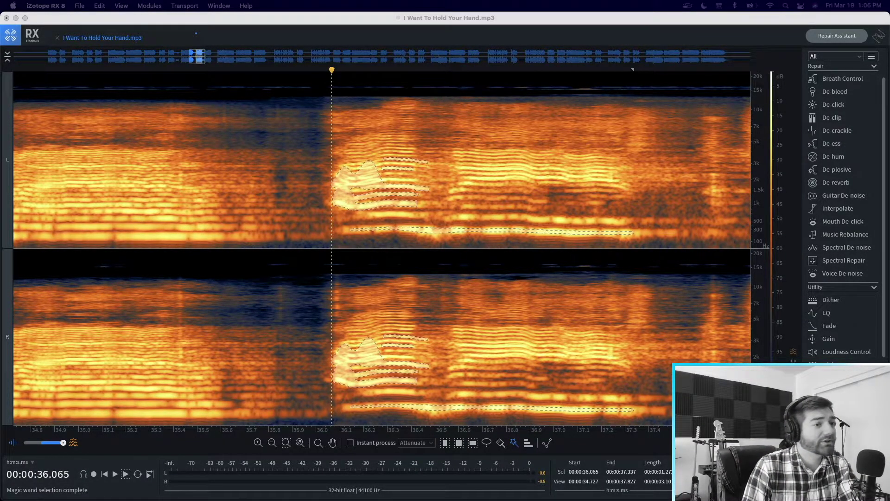
click(259, 443)
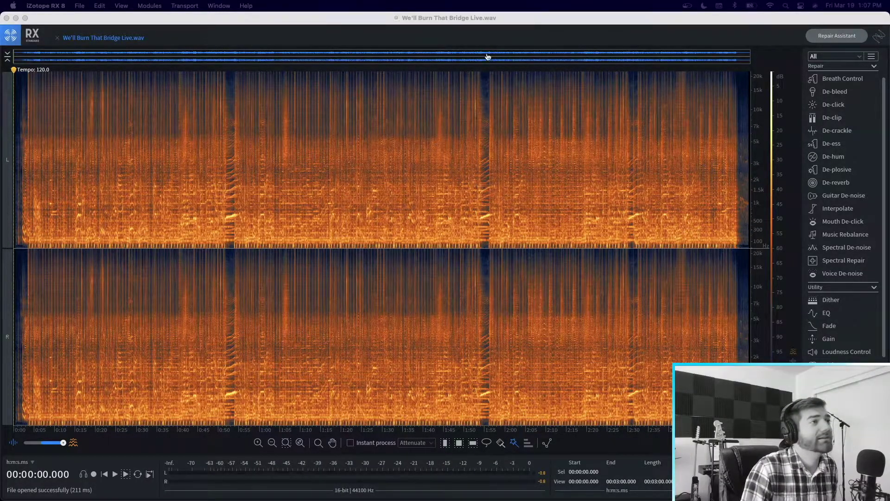
Step: Audition the live recording from about 1:57.3, and play the section starting at about 2:01.2
click(494, 71)
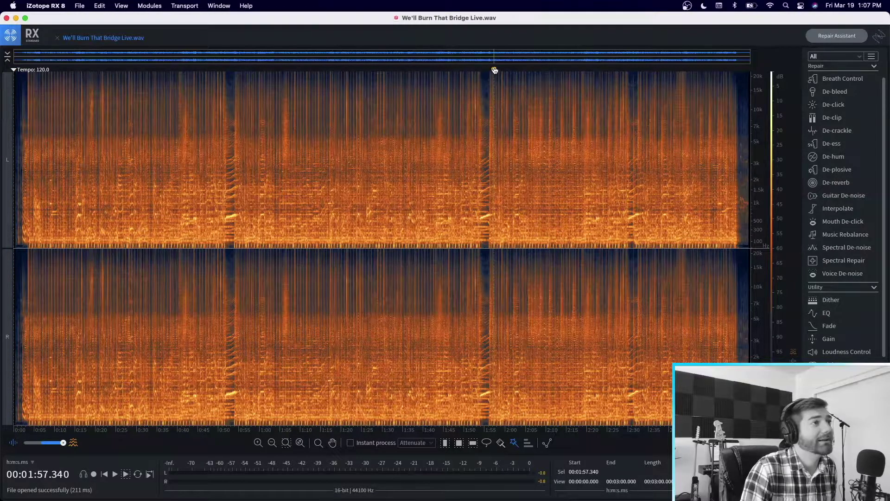
key(space)
click(533, 74)
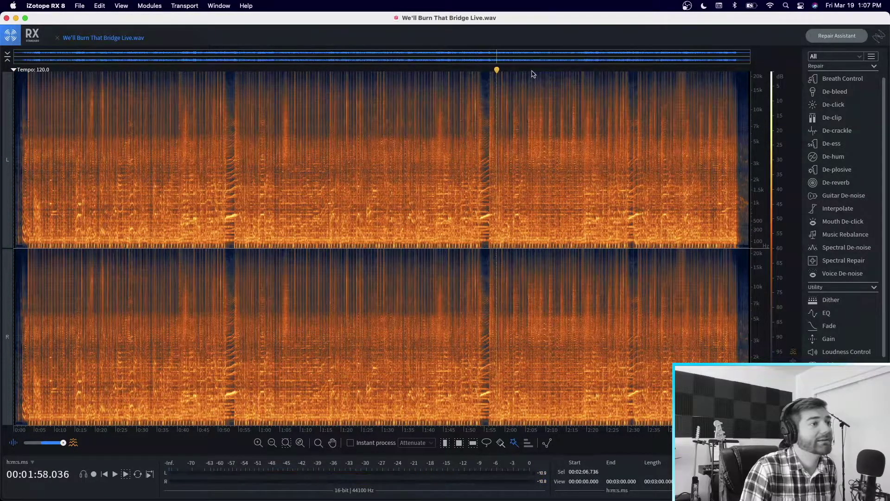
click(508, 70)
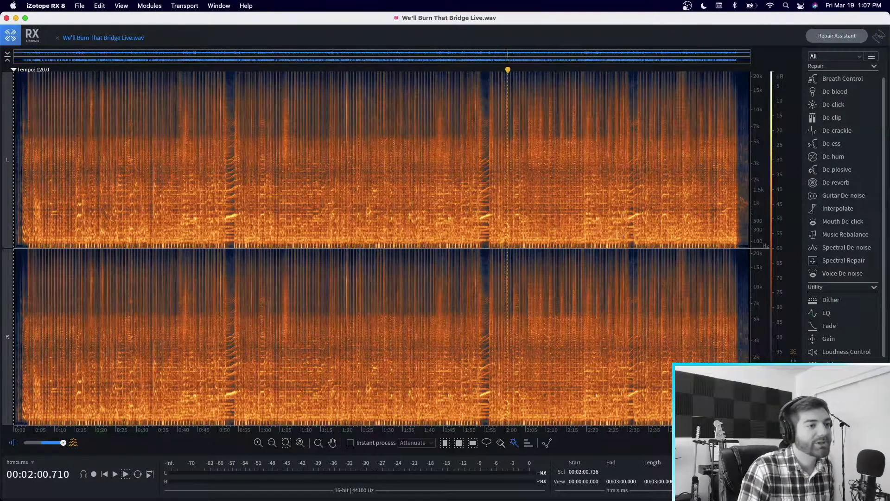
scroll(508, 160, up, 5)
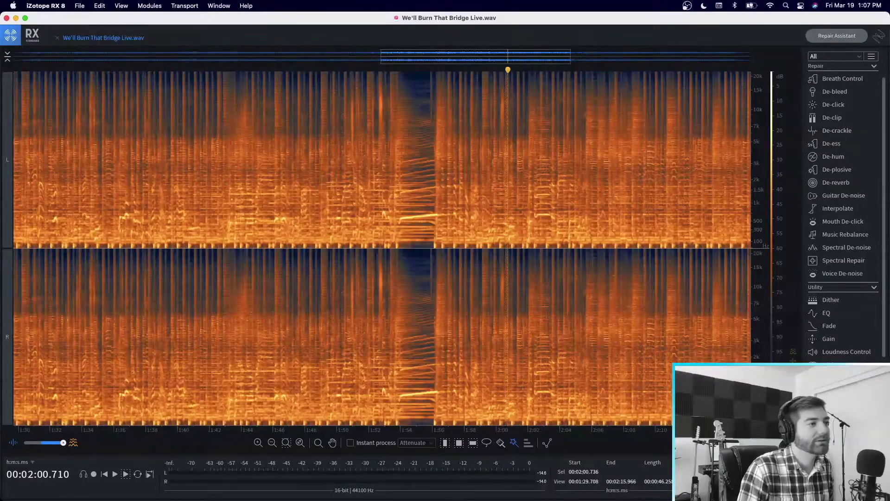
click(515, 71)
key(space)
scroll(525, 93, right, 10)
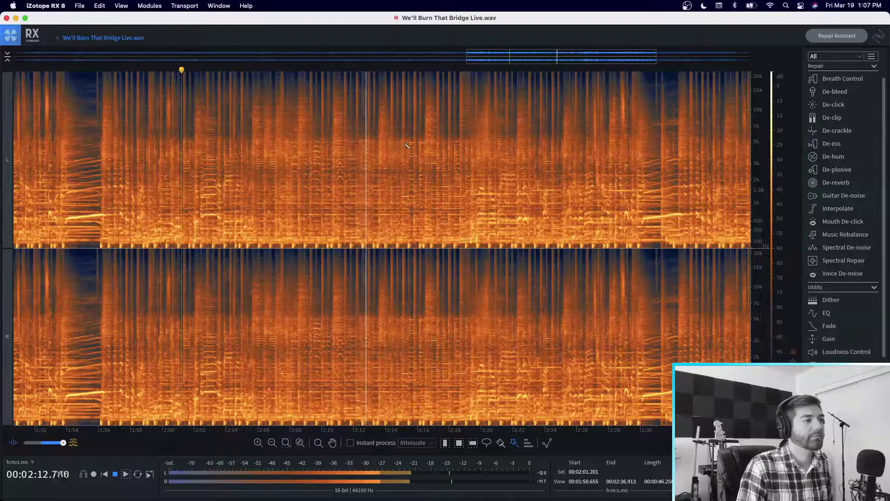
key(space)
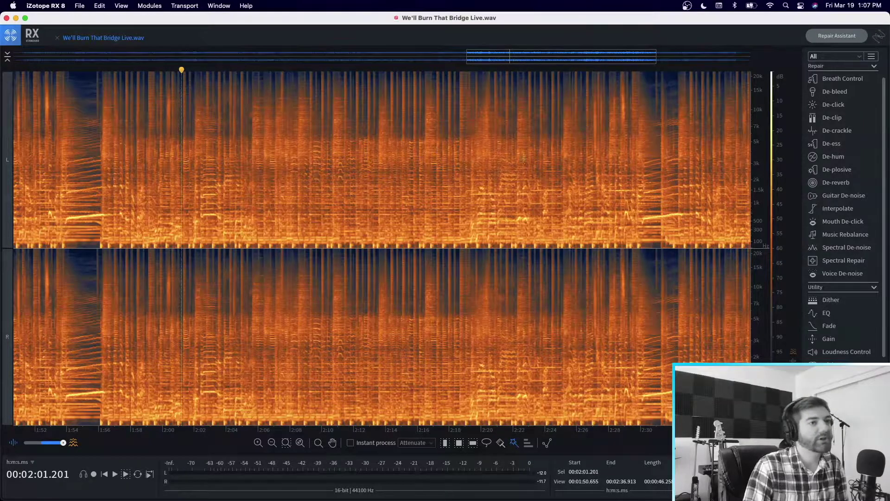
Step: Set Music Rebalance to isolate the Other stem, with Vocal, Bass and Percussion at -Inf and Other at 0 dB
click(835, 235)
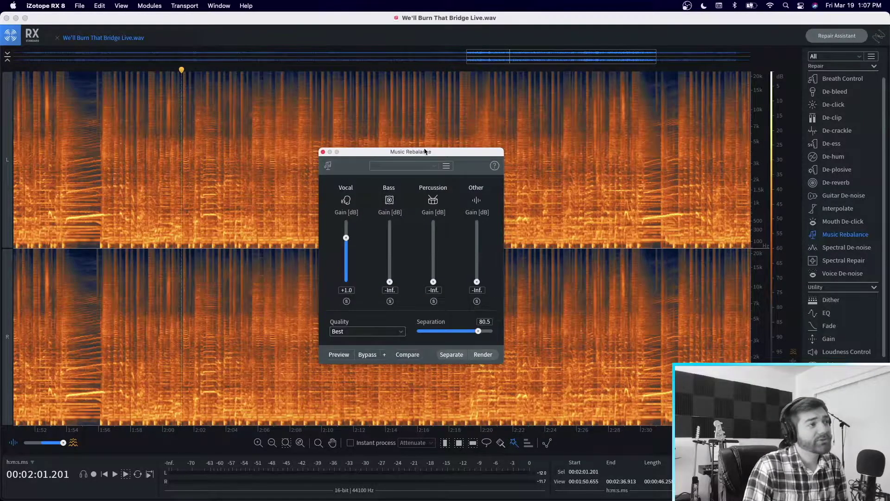
drag(424, 151, 428, 134)
drag(350, 221, 409, 280)
drag(481, 264, 482, 226)
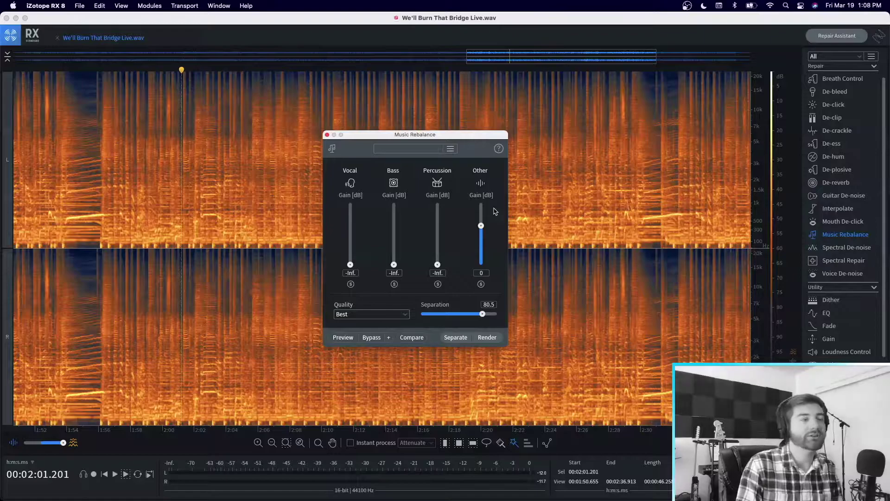
Step: Set Music Rebalance separation to 50.0 and quality to Better, and render it on the recording
drag(482, 314, 461, 318)
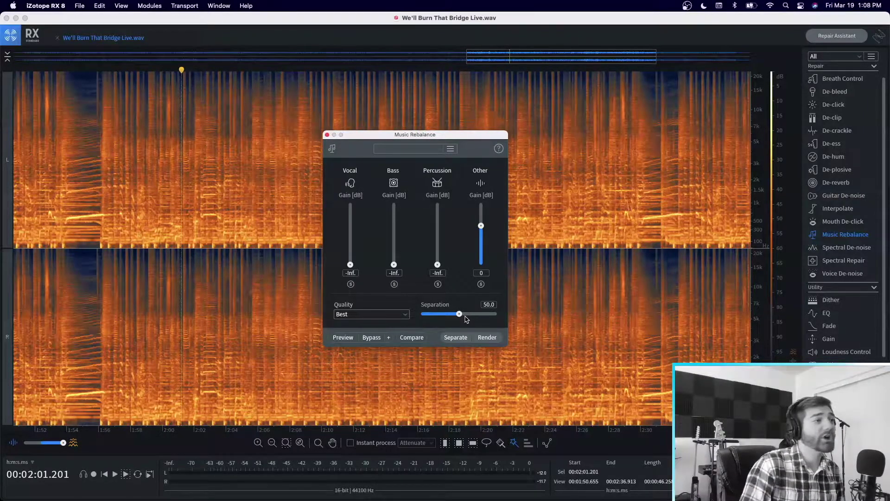
click(407, 316)
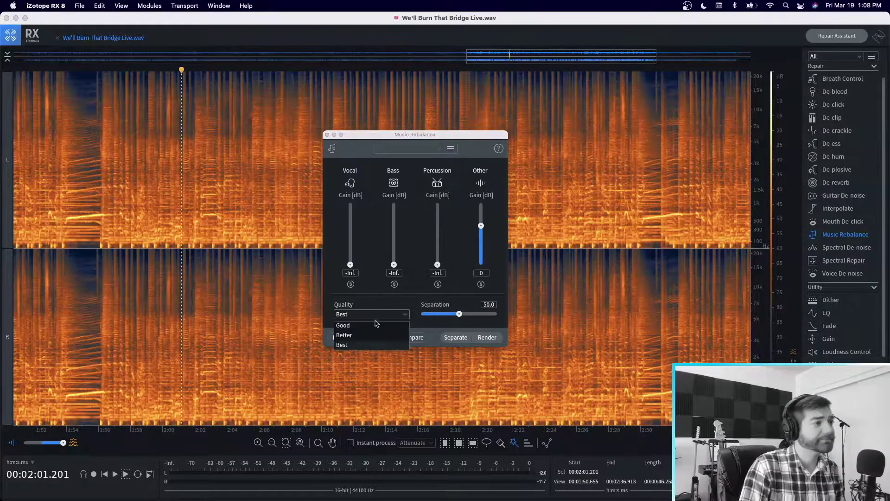
click(375, 335)
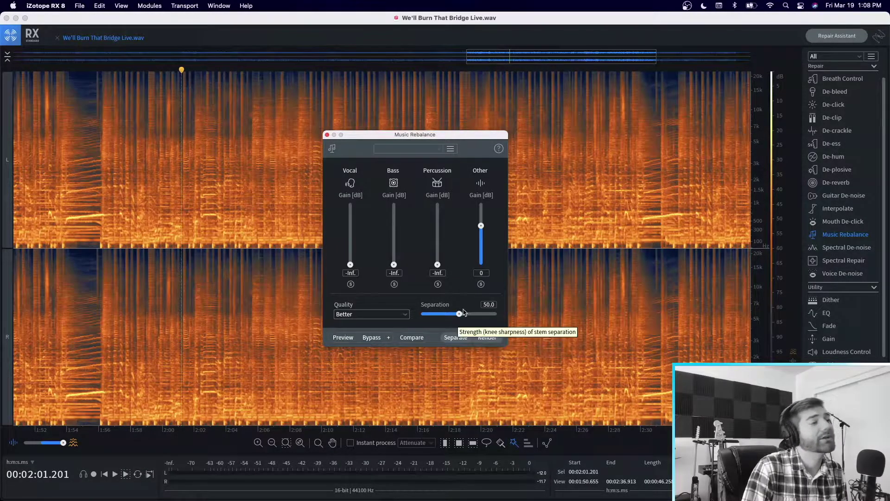
click(485, 337)
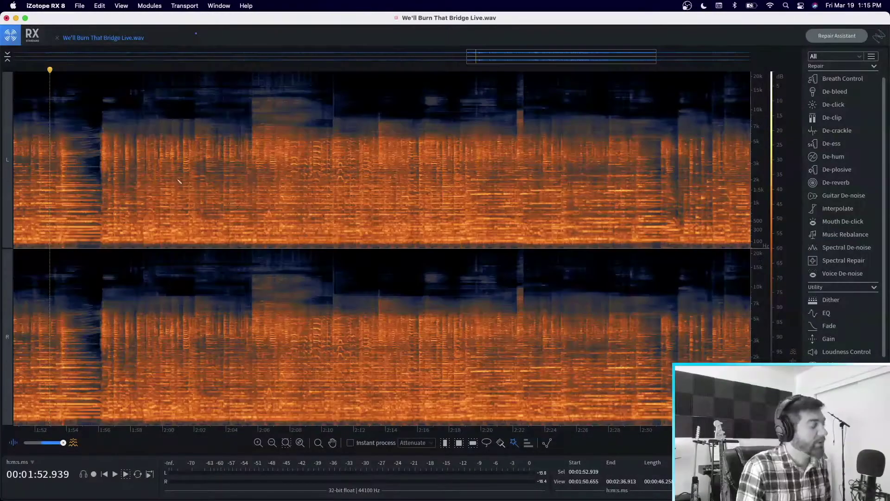
Step: Play the rebalanced recording from just before 1:56, and move the playhead forward to about 2:05.4
click(95, 70)
key(space)
drag(162, 69, 227, 71)
click(248, 70)
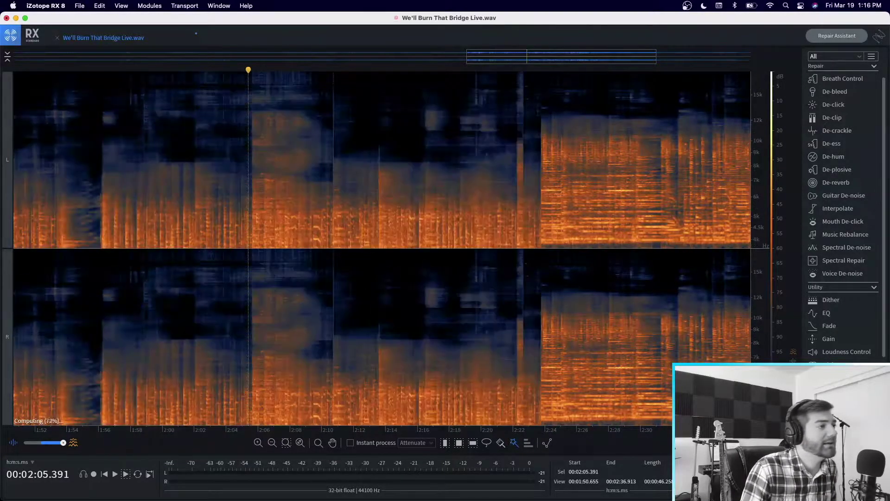
Step: Examine the rebalanced spectrogram around 2:05 in closer detail, and audition it from about 2:05.6
scroll(248, 160, up, 10)
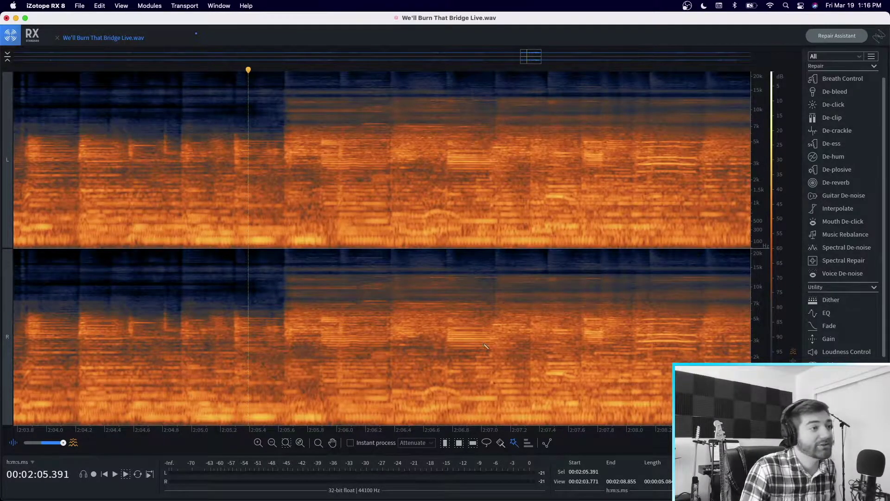
scroll(389, 362, down, 3)
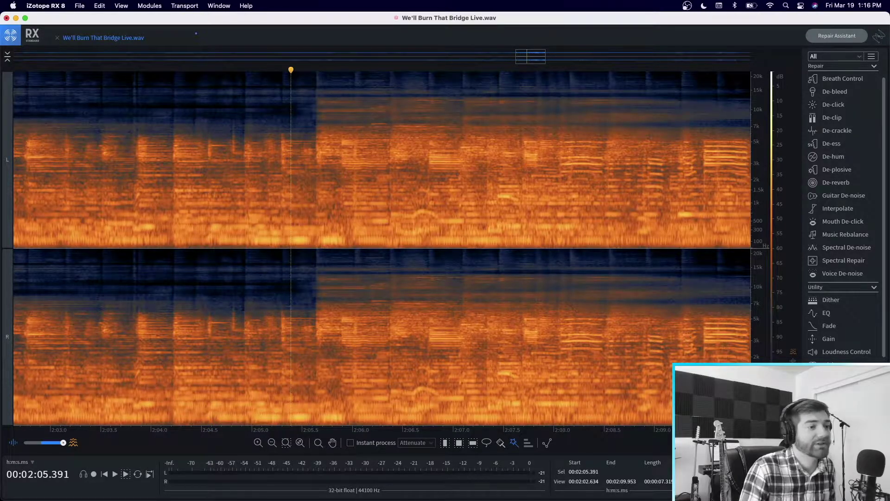
scroll(389, 362, down, 3)
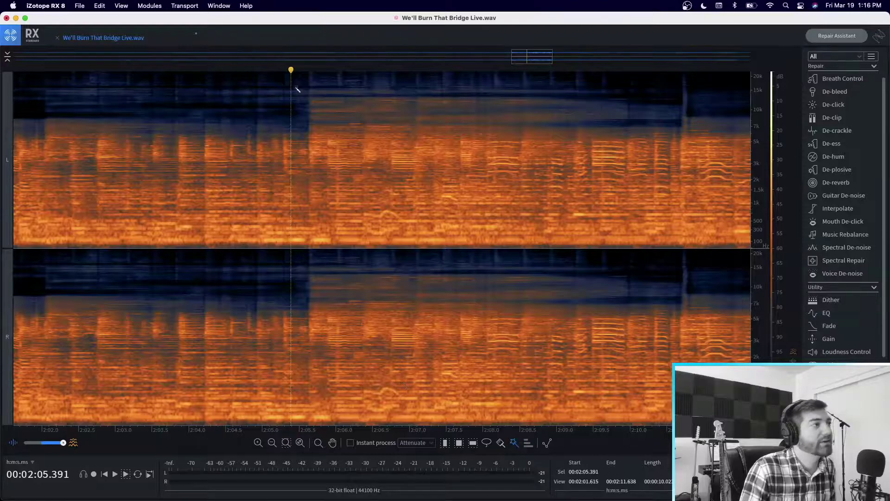
click(307, 71)
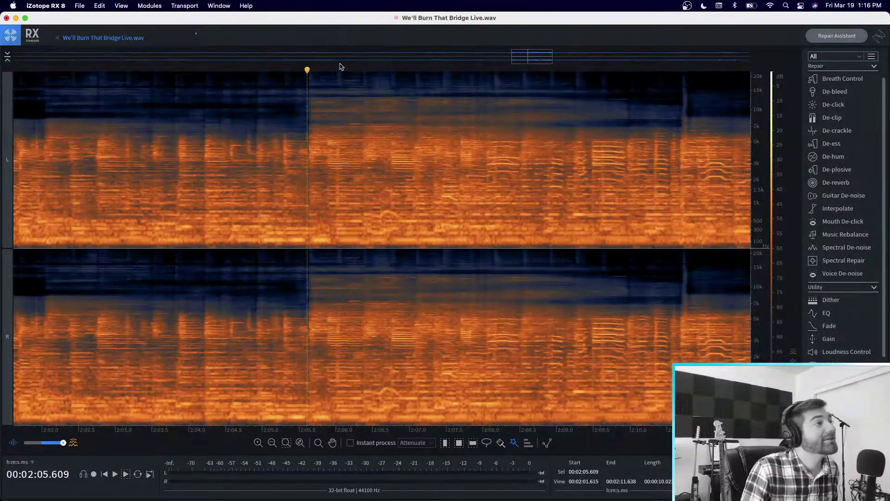
drag(307, 70, 306, 71)
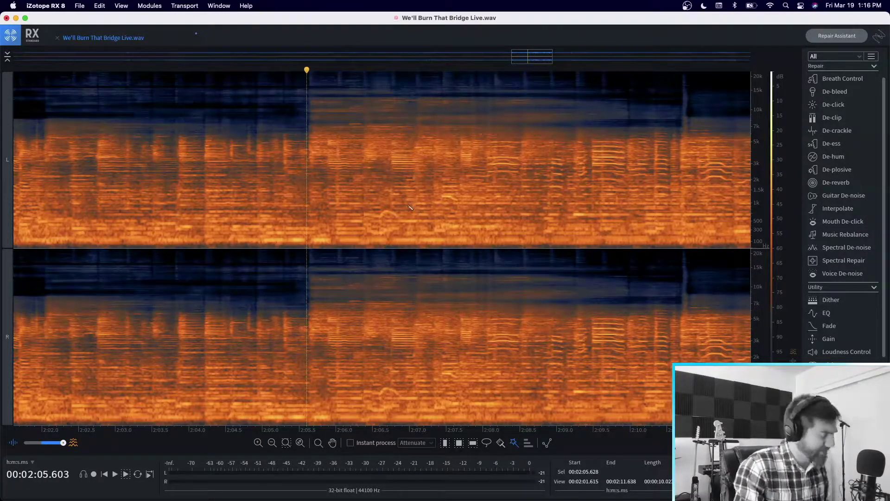
Step: Open the EQ module, raise Bands 4, 5 and 6 slightly above 0 dB, and shift the low-pass filter slightly higher
click(826, 314)
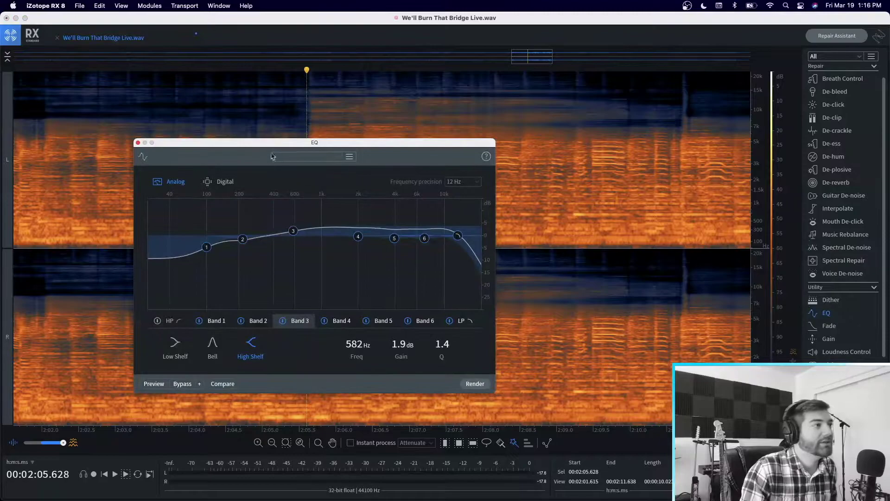
drag(225, 143, 192, 92)
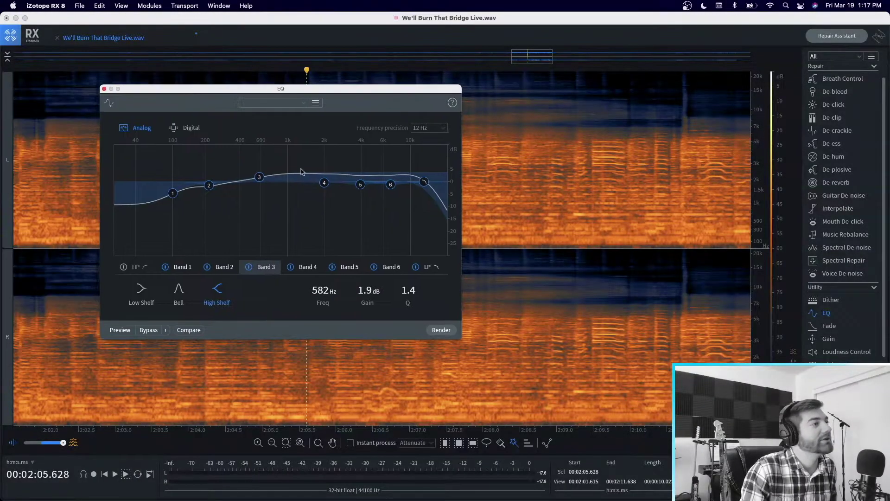
click(326, 181)
drag(326, 181, 429, 181)
Step: Set EQ Band 1's low shelf to 102 Hz and -3.4 dB, render the EQ, and close the module
mouse_move(172, 193)
mouse_down()
mouse_move(172, 180)
mouse_move(182, 188)
mouse_up()
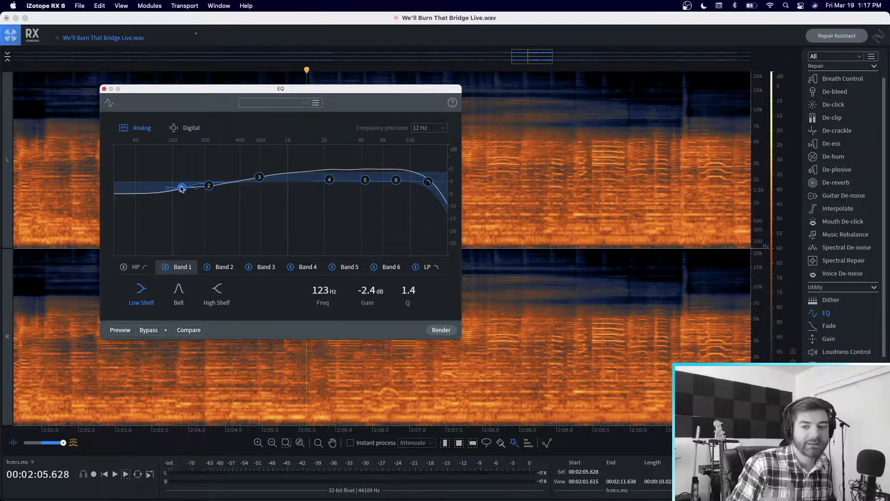
drag(181, 188, 188, 190)
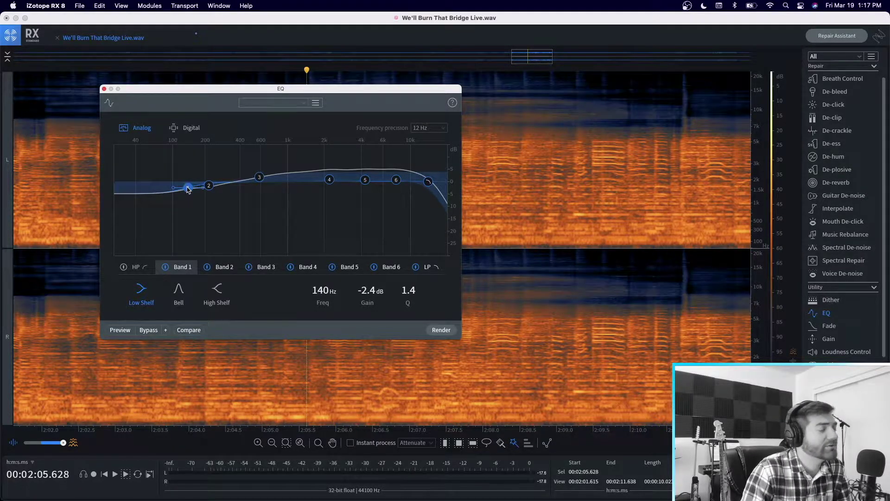
drag(188, 189, 173, 192)
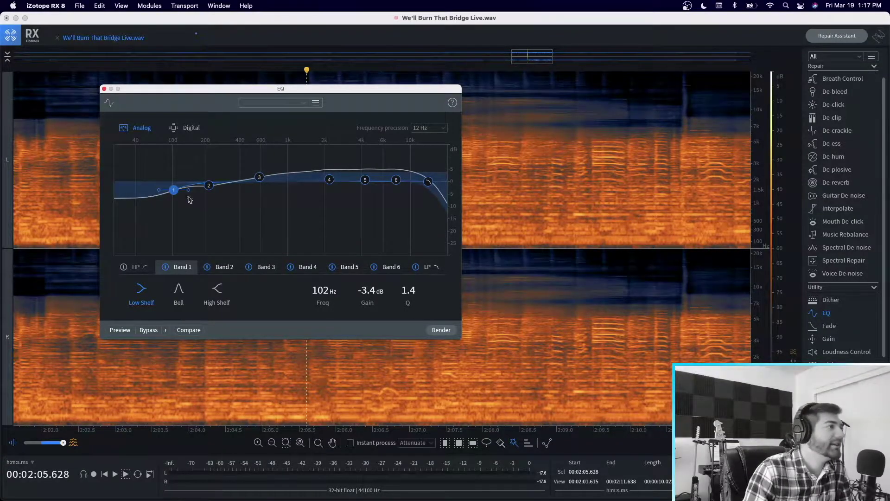
click(210, 186)
click(443, 332)
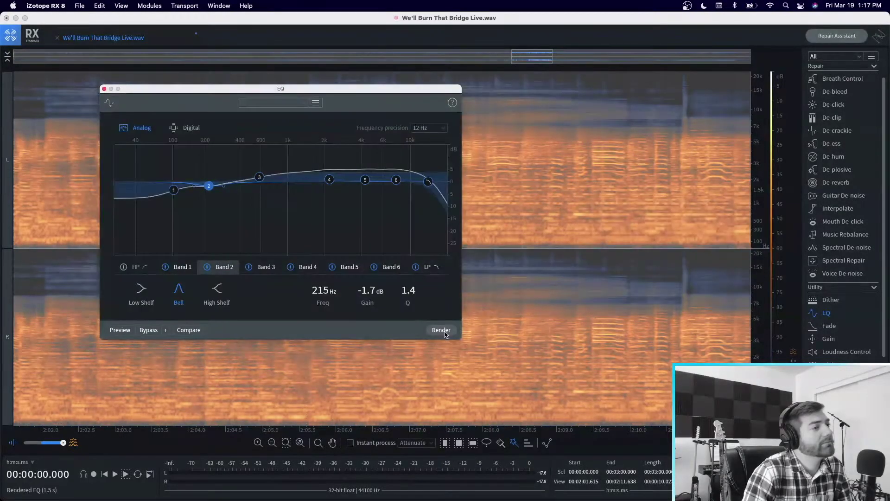
click(104, 89)
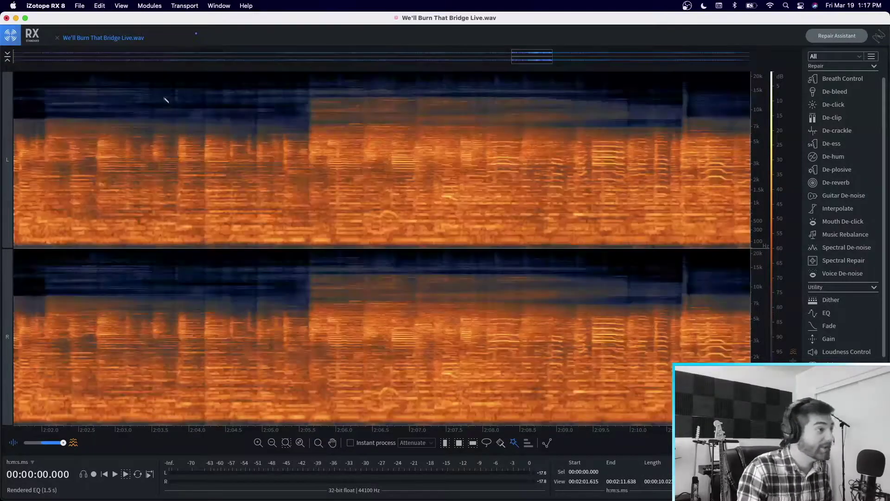
Step: Play the equalized recording from about 2:05.6, and try a frequency selection of the low range before clearing it
click(47, 68)
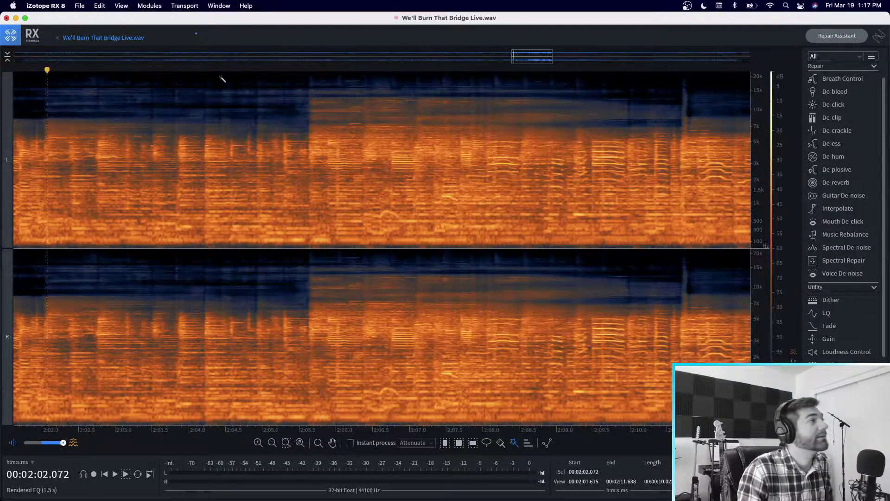
click(307, 72)
key(space)
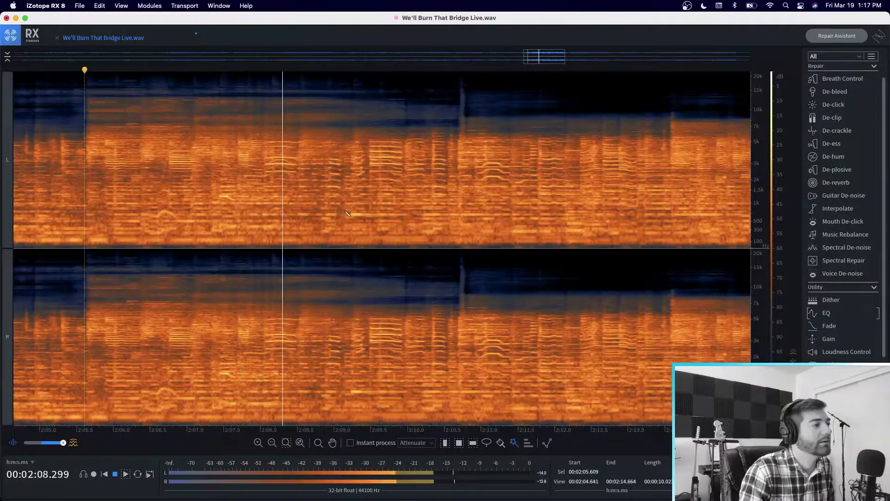
key(space)
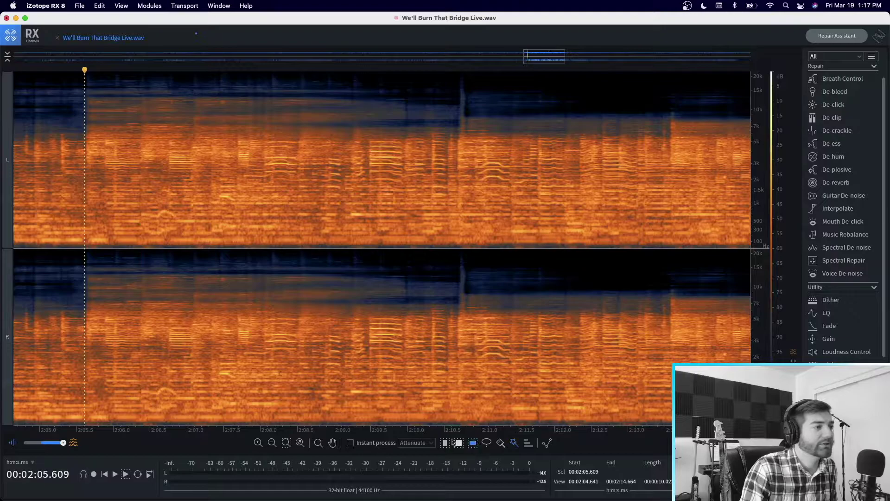
drag(311, 388, 317, 429)
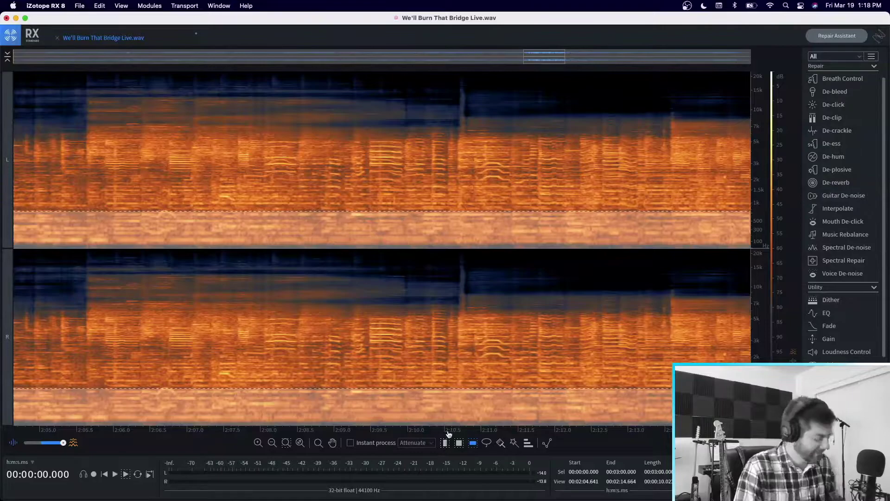
key(super+d)
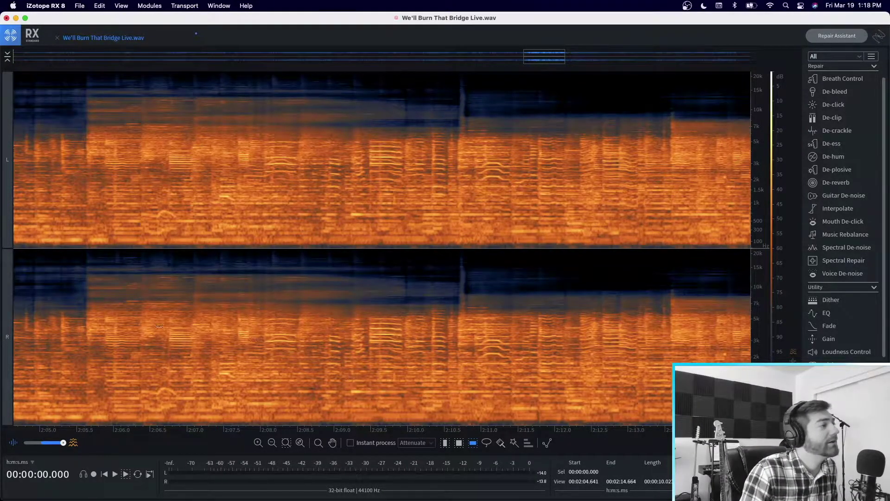
Step: Replay the equalized section from about 2:05.7 with a closer view of the spectrogram
scroll(232, 340, left, 3)
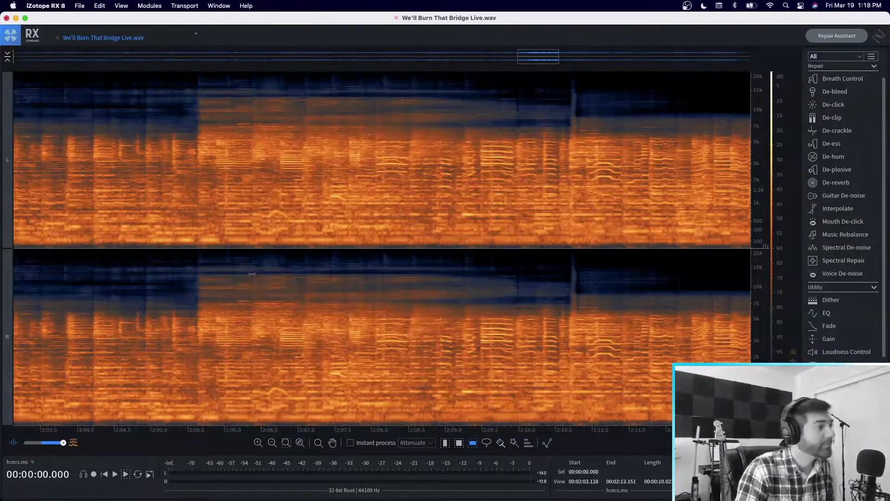
click(205, 70)
key(space)
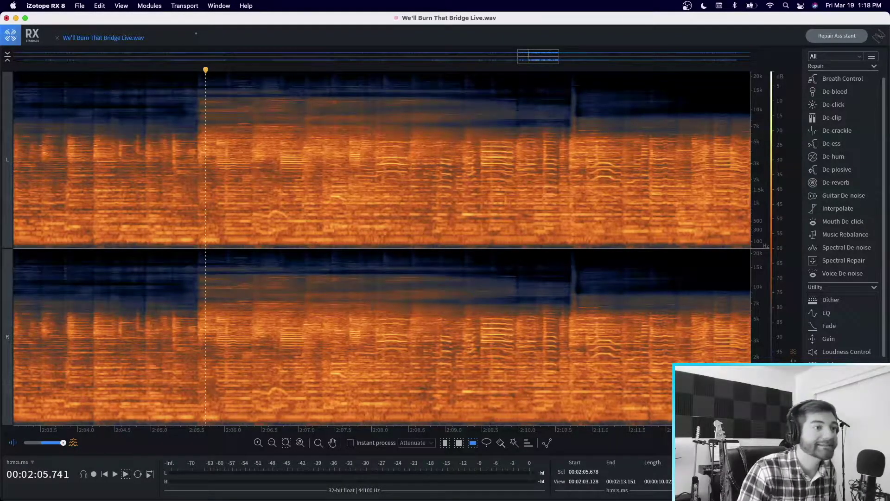
scroll(201, 248, up, 5)
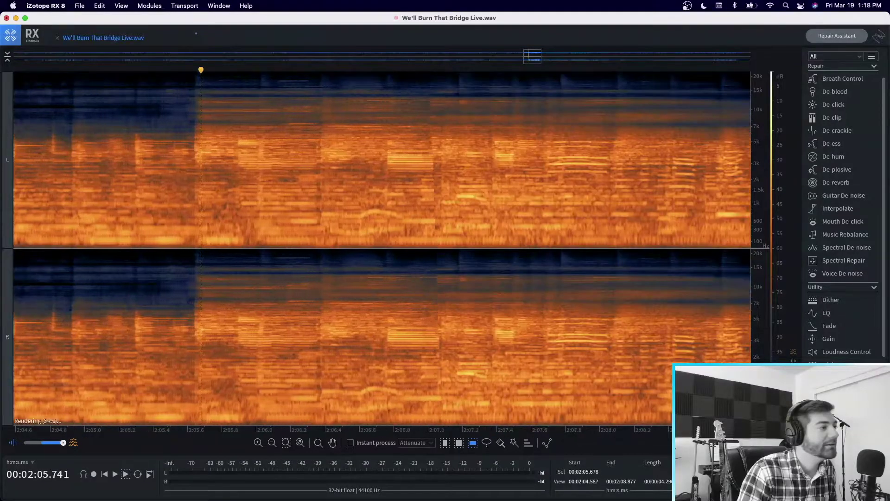
key(space)
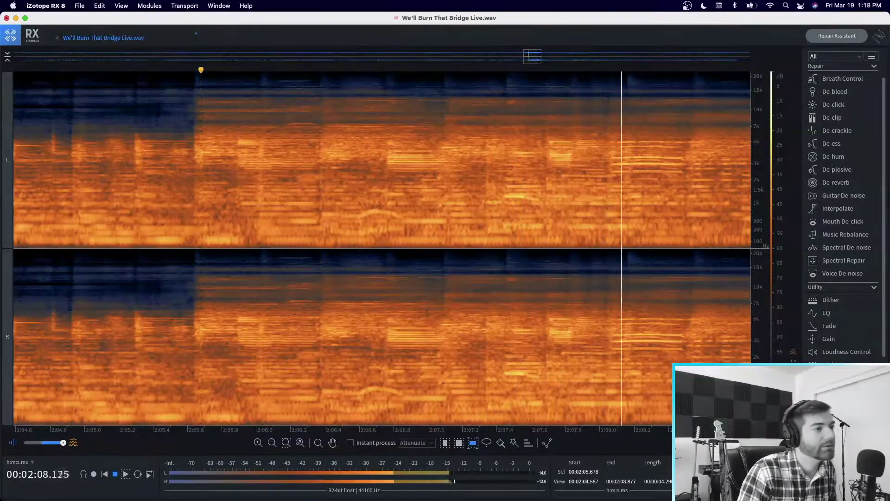
key(space)
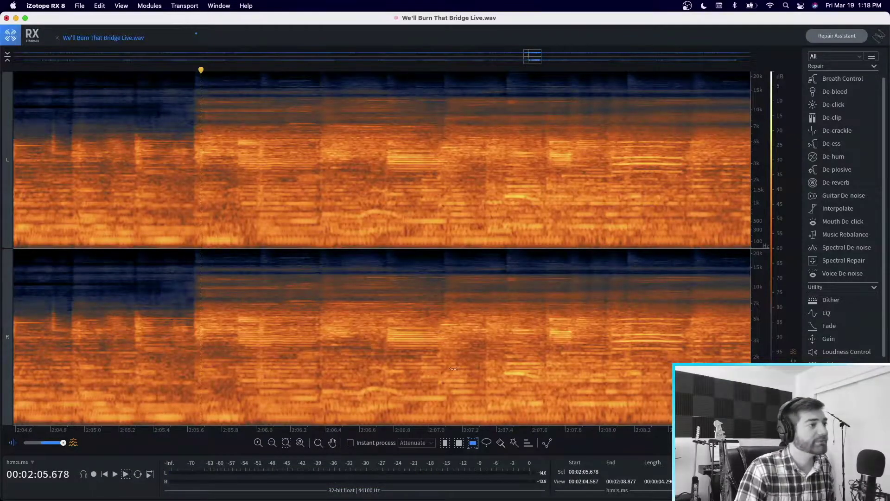
Step: Play the equalized passage from 2:05.678 briefly, and replay it from the same point up to about 2:09.7
key(space)
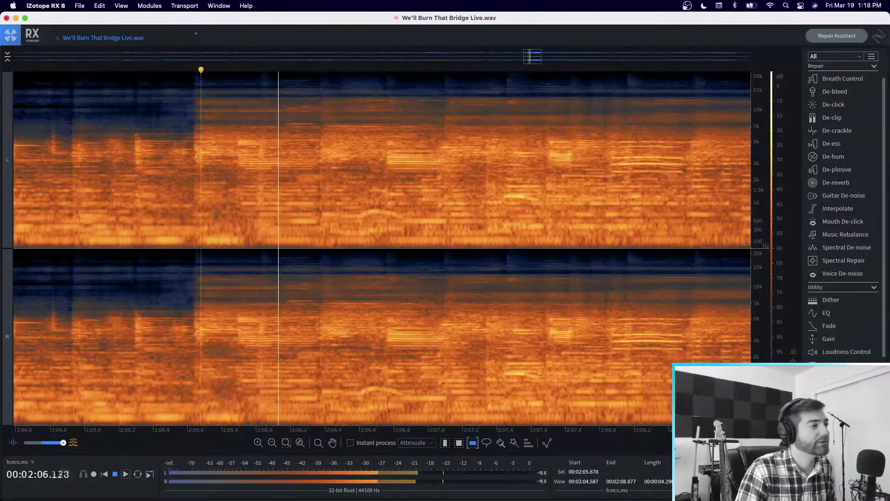
key(space)
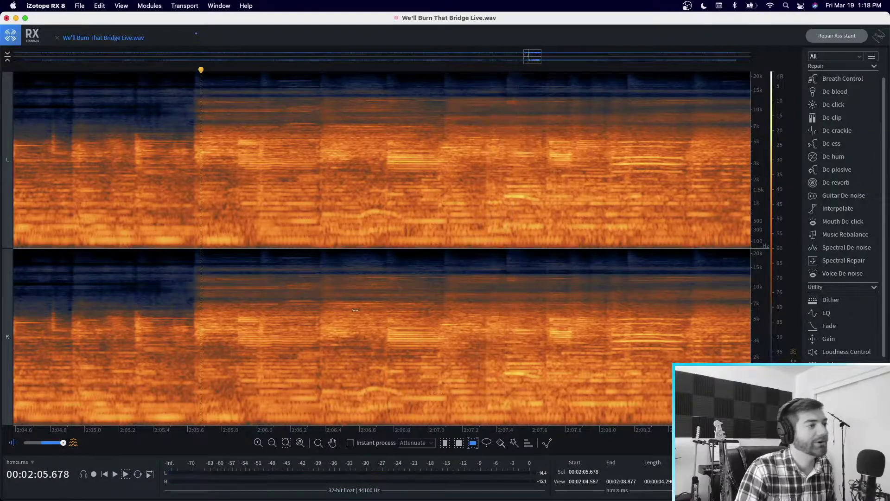
key(space)
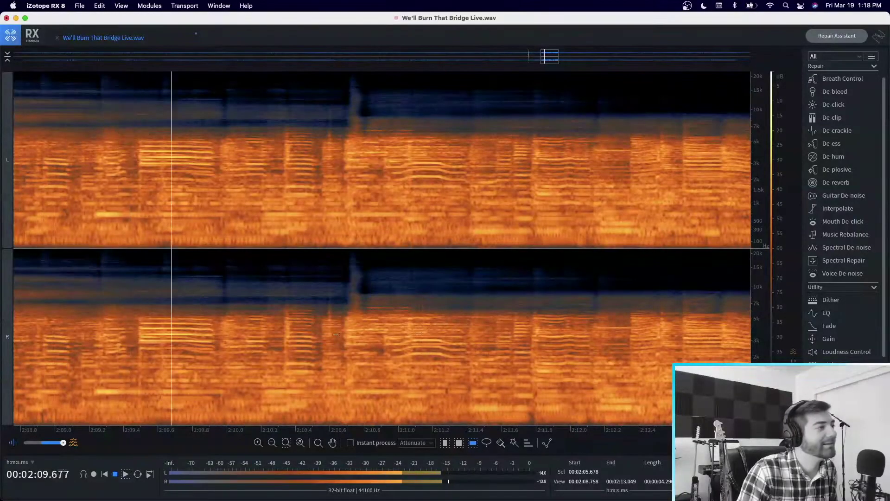
key(space)
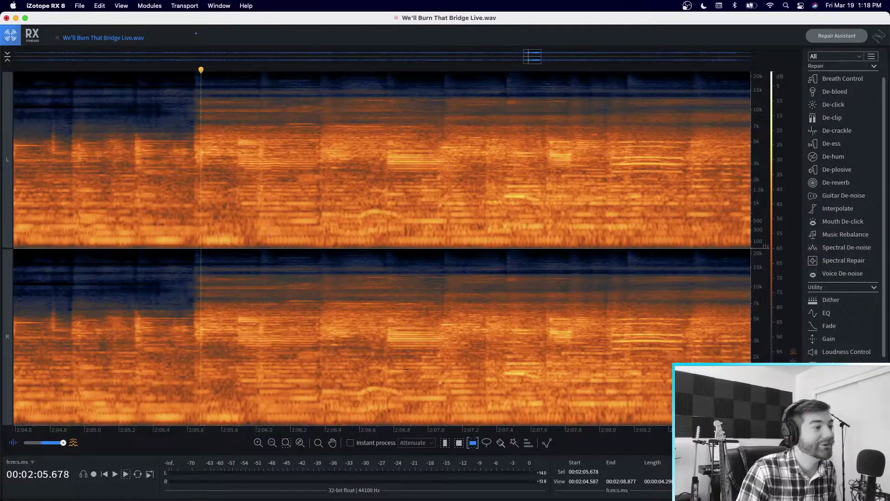
Step: Try Magic Wand selections on the curved harmonic, the low harmonic and the bright band between 2:06.38 and 2:07.11, and discard them
click(486, 443)
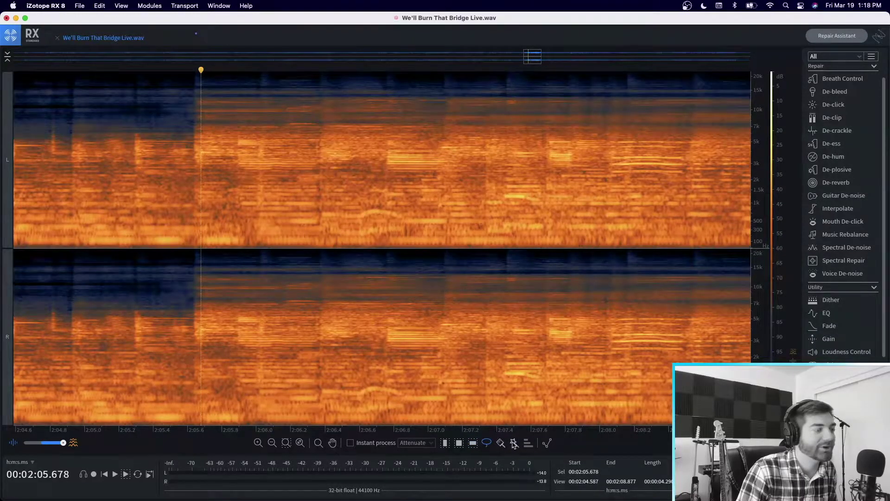
click(376, 392)
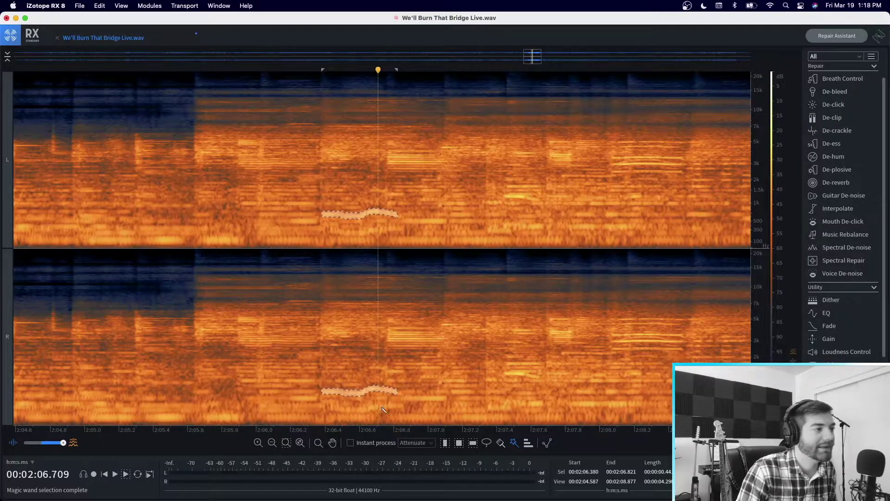
shift+click(384, 409)
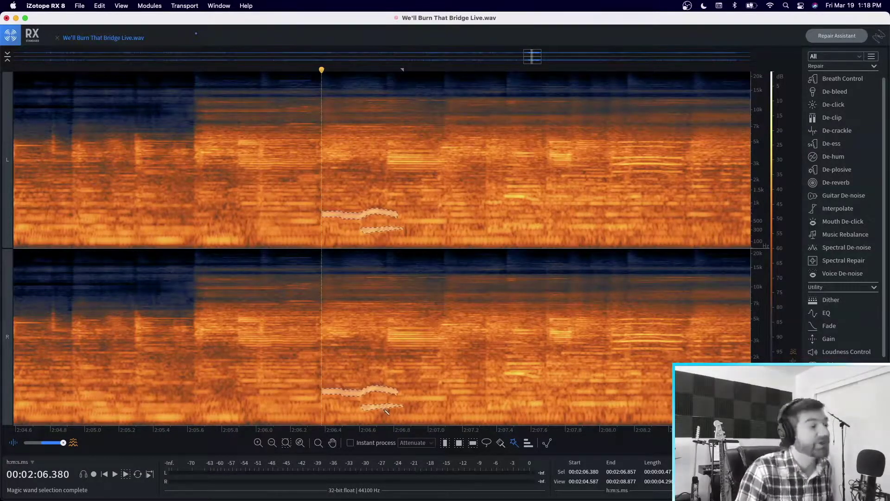
shift+click(398, 337)
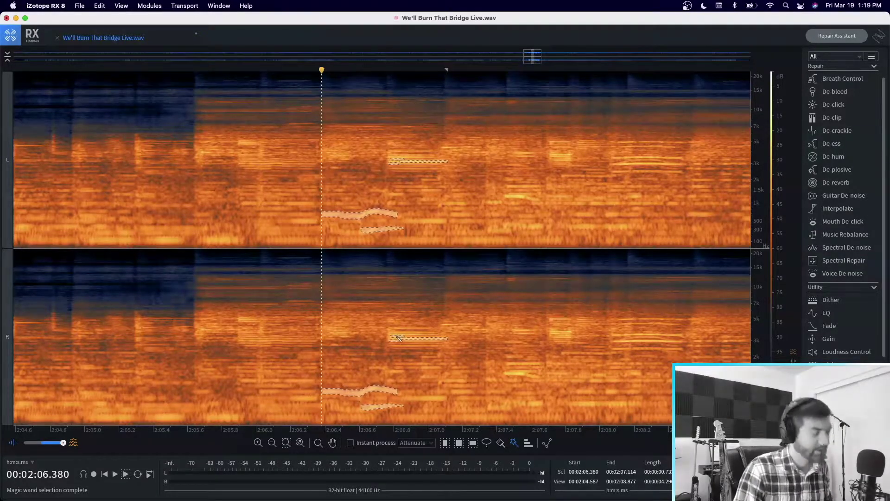
key(super+z)
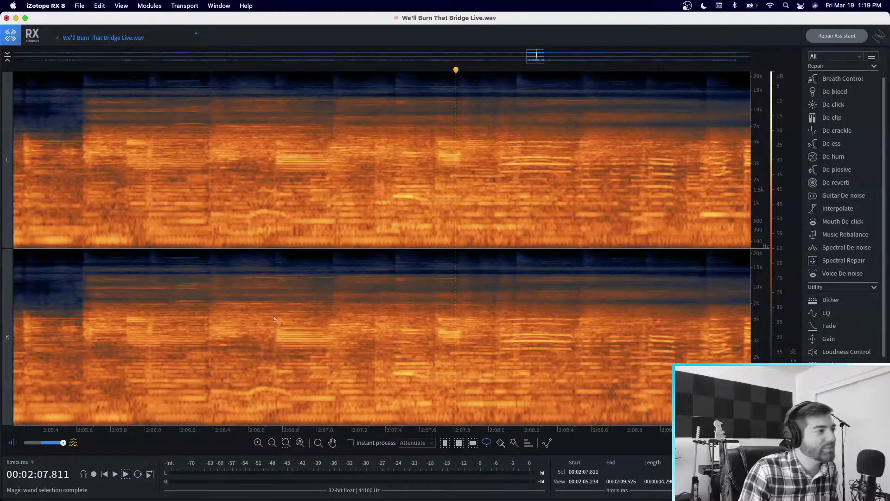
Step: Lasso the bright harmonics from about 2:06.75 to 2:07.10, roughly 1.5–5 kHz, and render a 1.00 dB Gain on them
drag(276, 320, 279, 352)
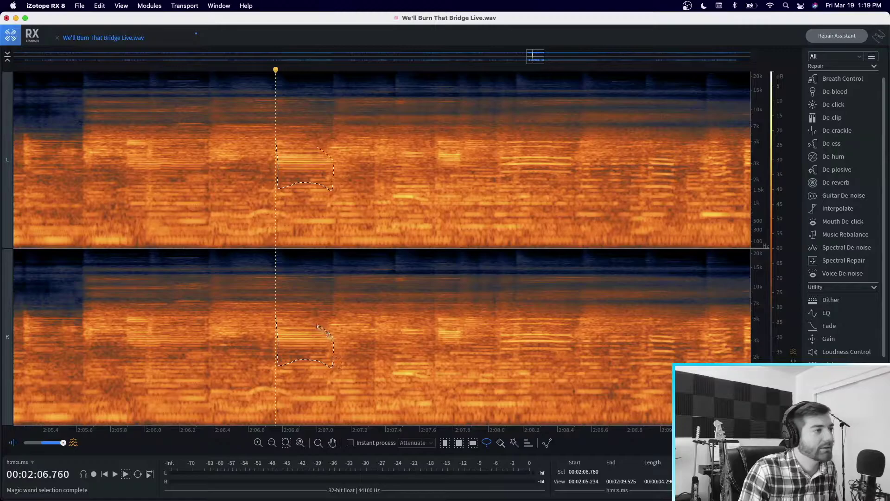
drag(279, 320, 275, 317)
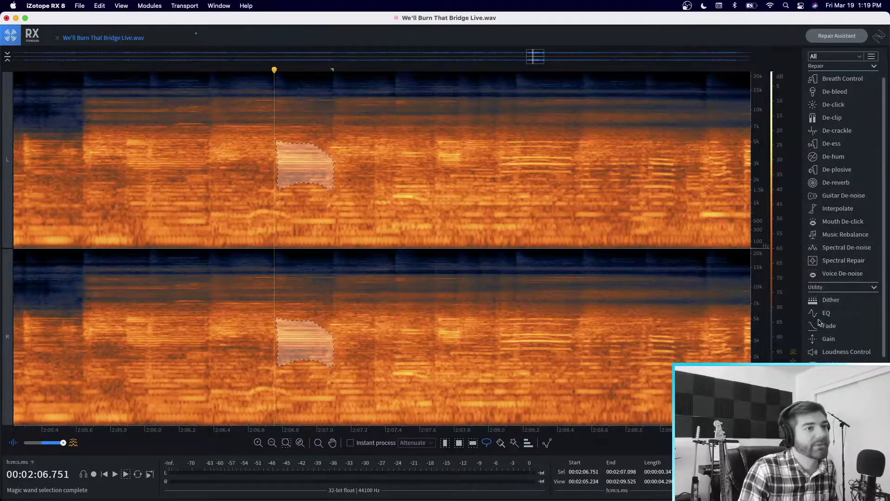
click(818, 343)
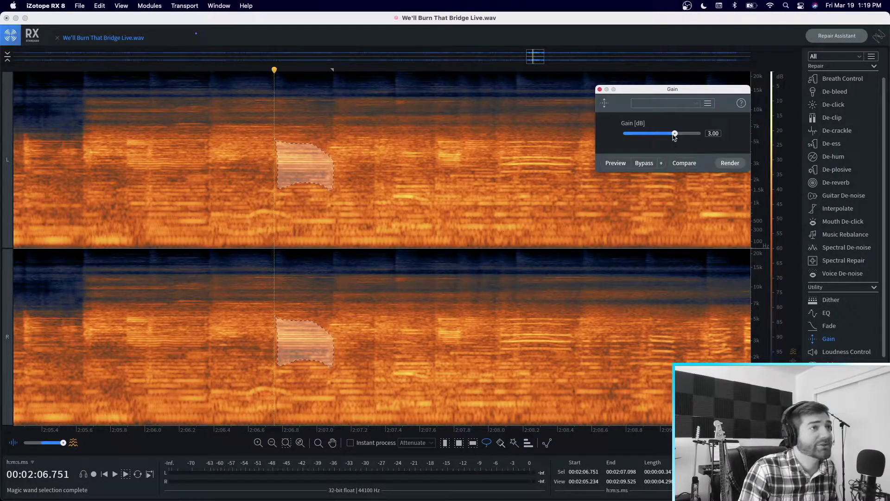
click(730, 164)
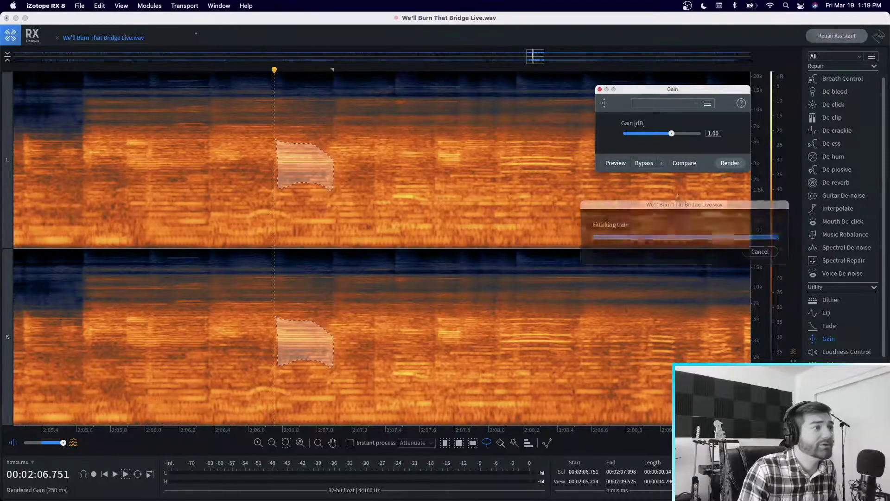
Step: Clear the selection and play the recording from about 2:05.6 to check the boosted harmonics
key(space)
click(258, 219)
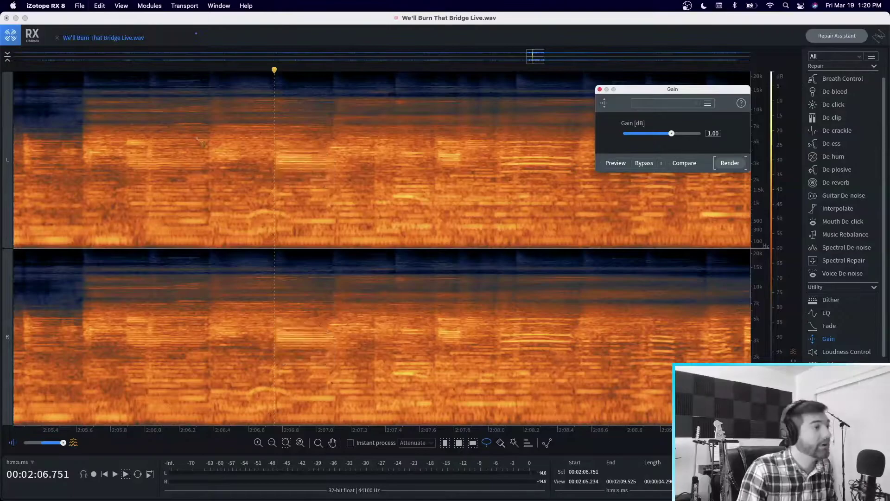
click(208, 65)
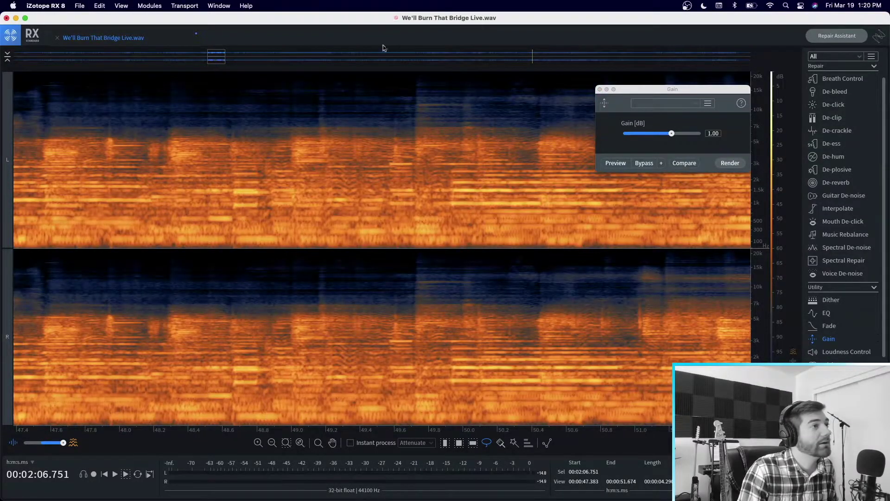
drag(527, 54, 537, 56)
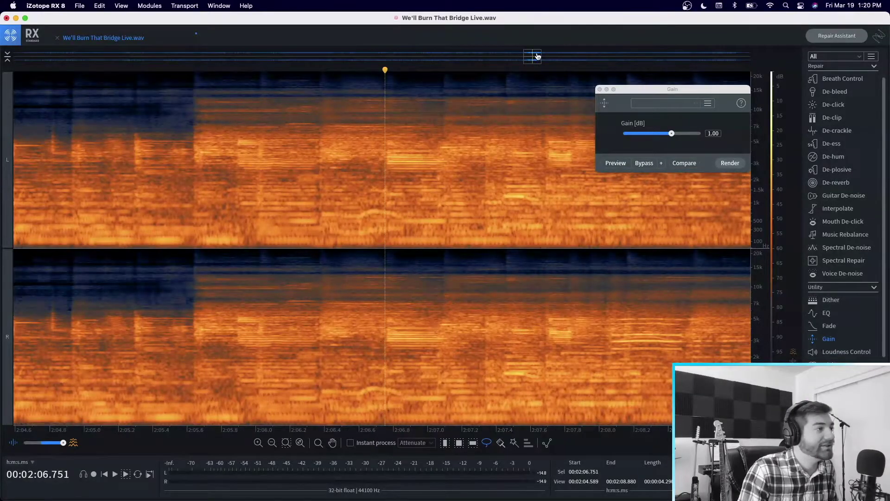
click(187, 69)
key(space)
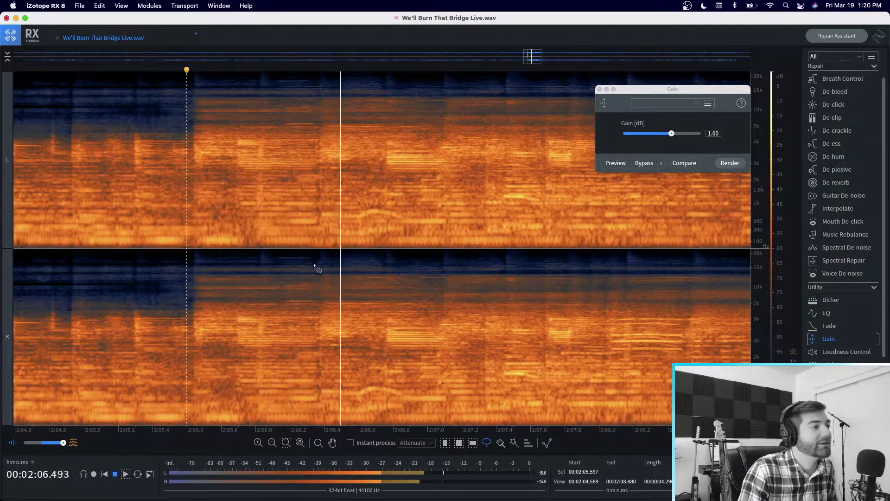
key(space)
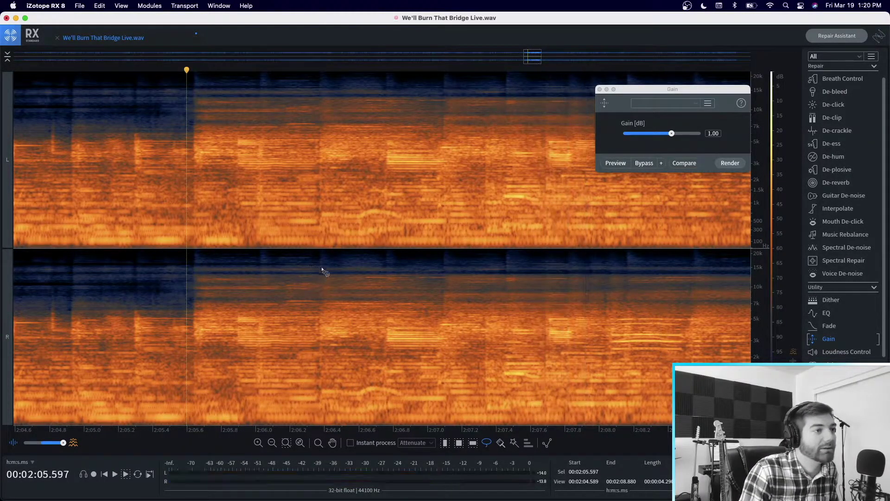
Step: Lasso the bright patch from about 2:07.70 to 2:07.89, just below 5 kHz, and render the 1.00 dB Gain on it
click(548, 318)
mouse_move(579, 332)
mouse_down()
mouse_move(563, 347)
mouse_move(550, 323)
mouse_up()
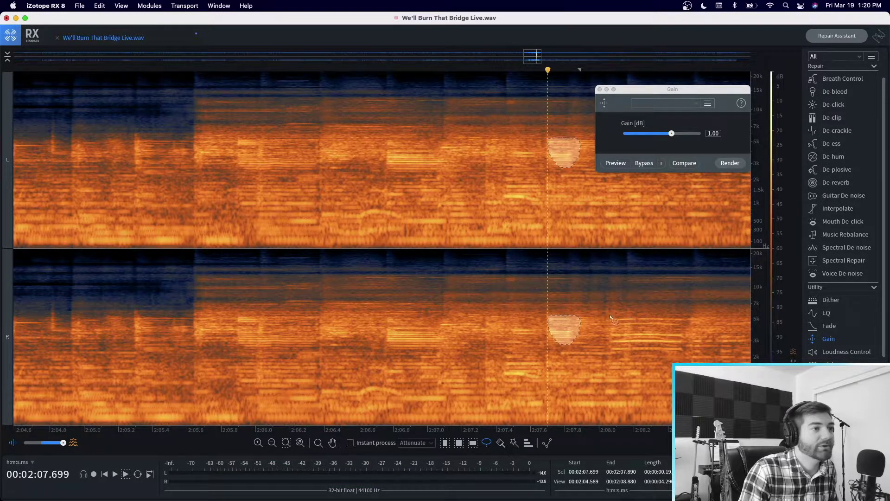
click(729, 163)
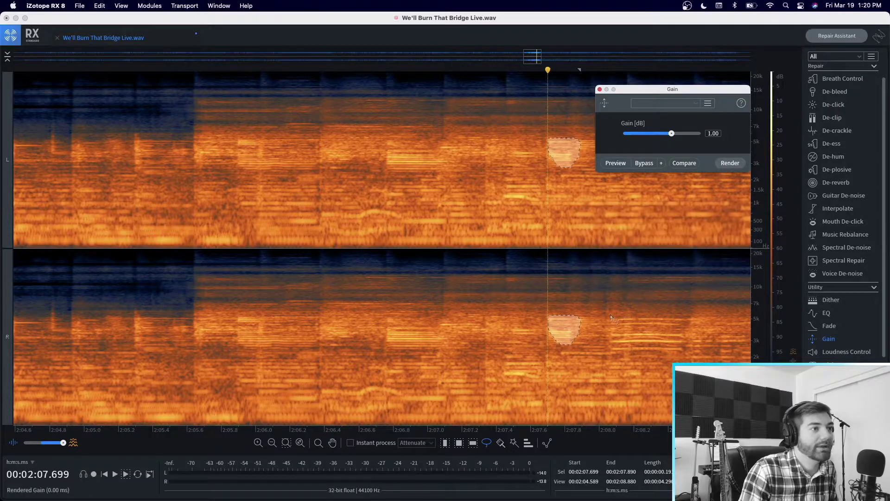
Step: Lasso the harmonics from about 2:08.05 to 2:08.53, roughly 1–5 kHz, set the Gain to 2.00 dB and render it
click(608, 350)
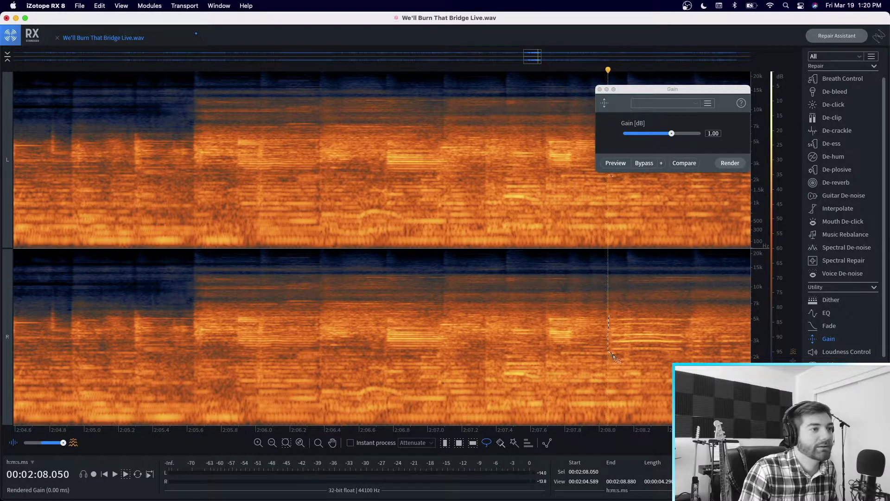
drag(612, 384, 673, 383)
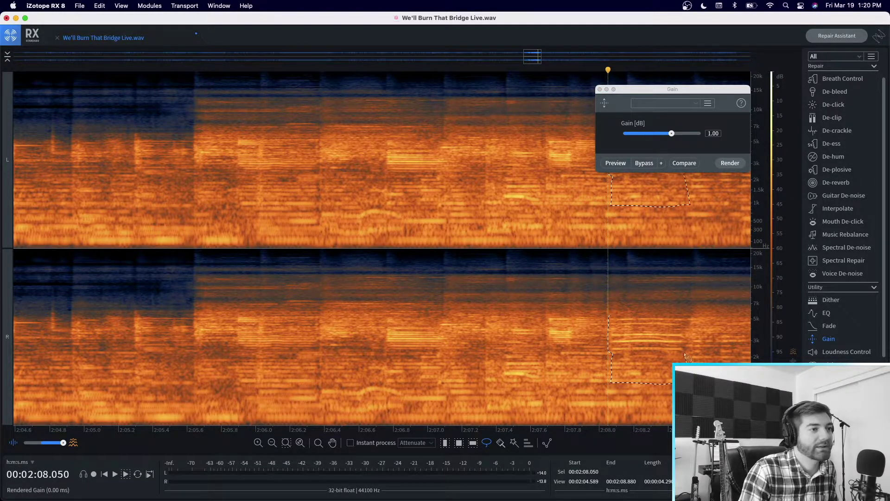
drag(684, 317, 608, 317)
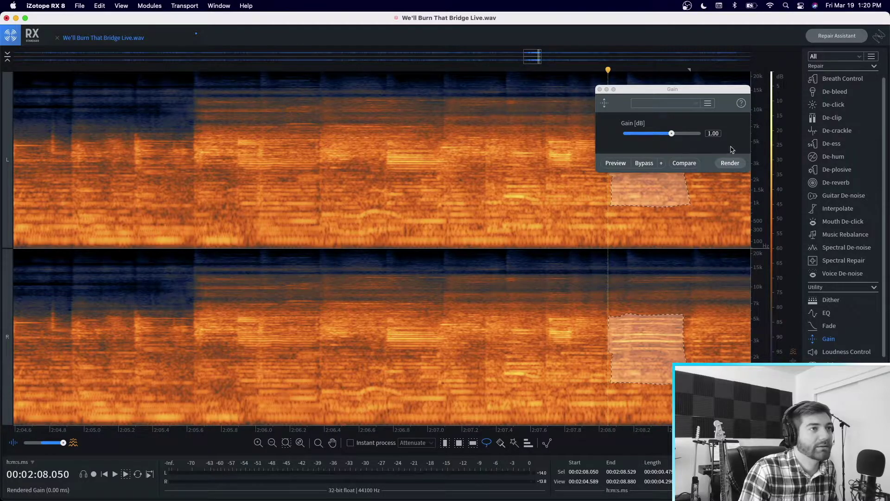
drag(672, 134, 674, 134)
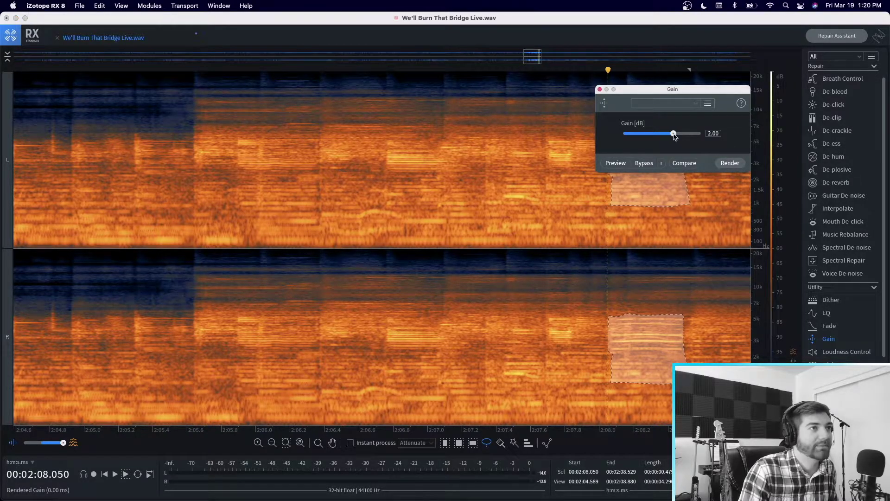
click(726, 164)
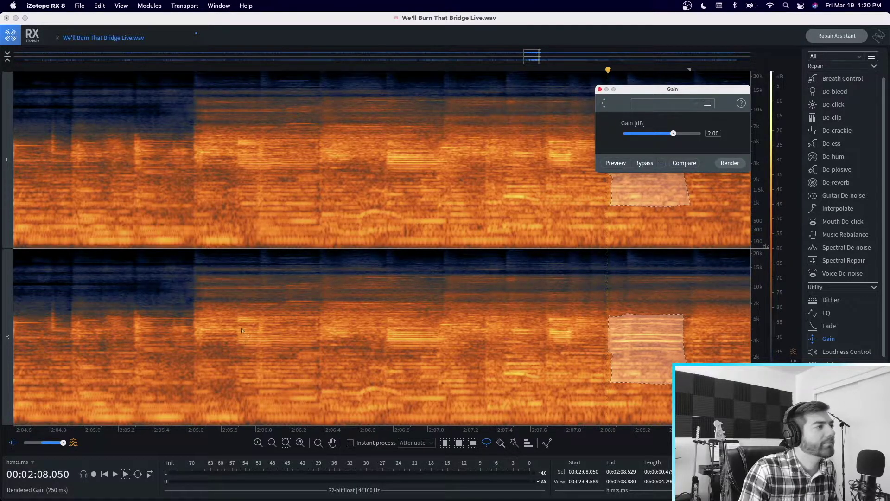
Step: Lasso the bright area from about 2:05.86 to 2:06.33, render the 2.00 dB Gain on it, and play back from 2:05.859
mouse_move(237, 317)
mouse_down()
mouse_move(246, 351)
mouse_move(311, 350)
mouse_move(316, 330)
mouse_move(237, 313)
mouse_up()
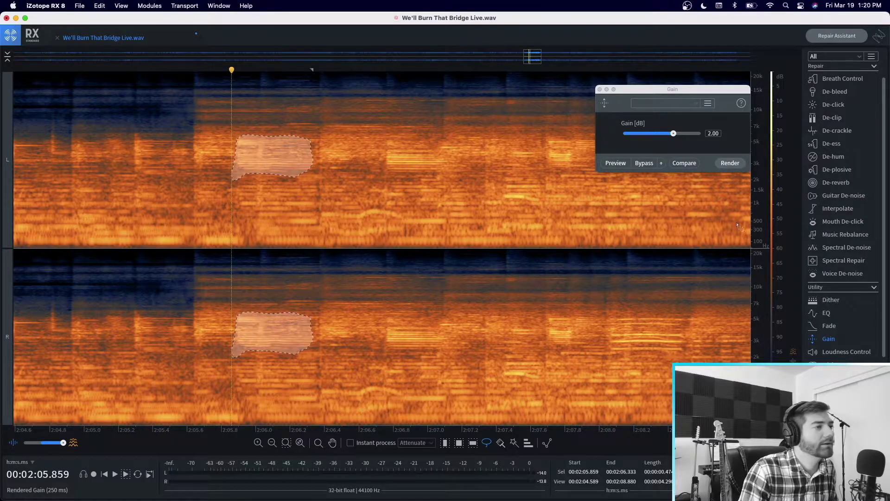
click(734, 163)
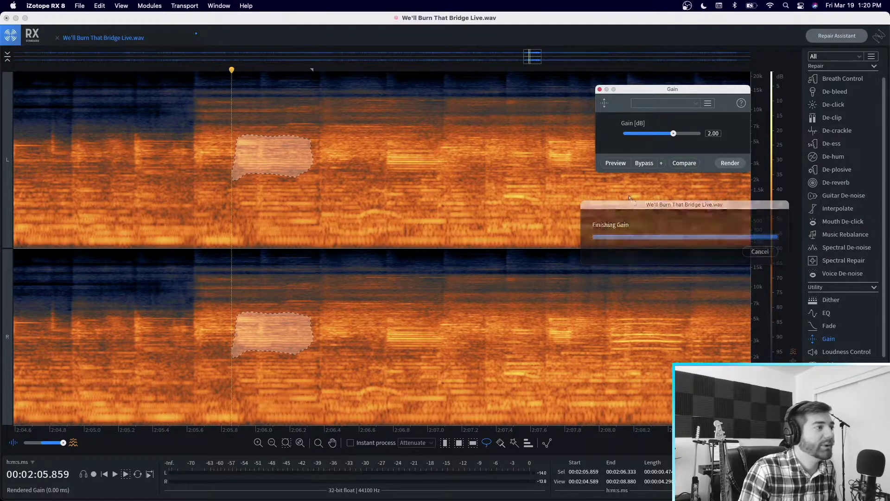
click(230, 70)
key(space)
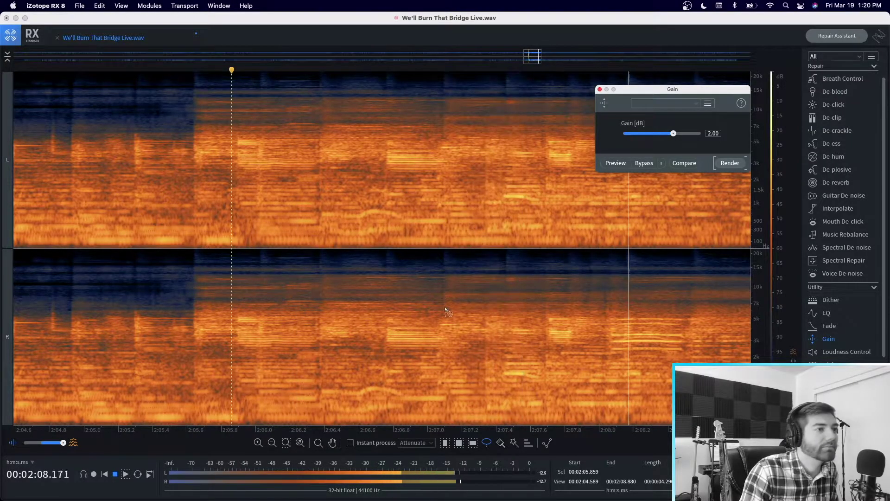
key(space)
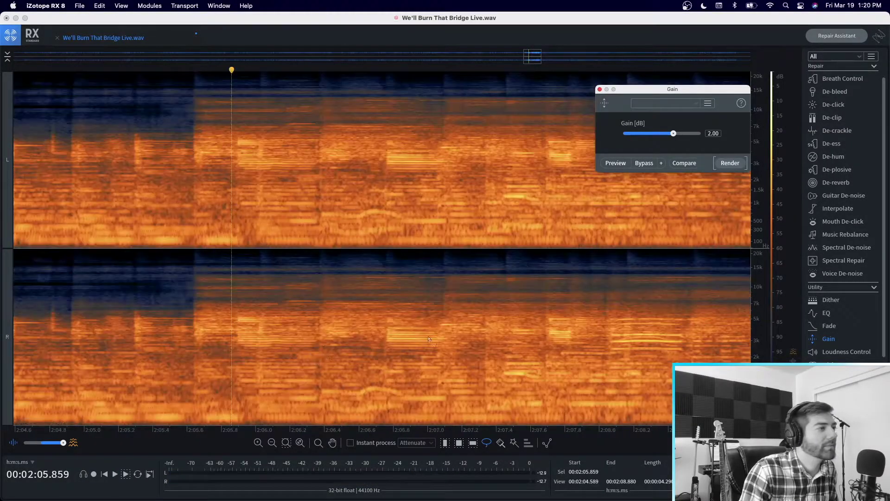
Step: Lasso the harmonics near 2:08.9 and the patch from about 2:08.70 to 2:08.84, rendering the 2.00 dB Gain on each
scroll(371, 348, right, 5)
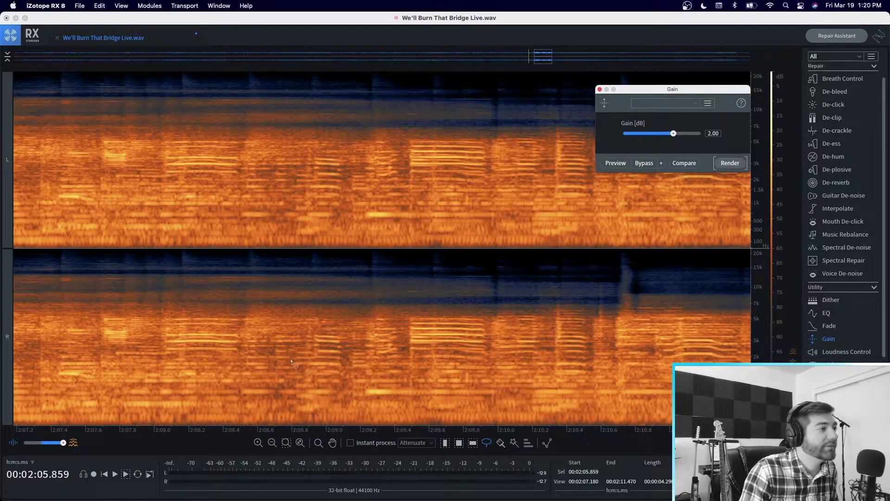
mouse_move(310, 335)
mouse_down()
mouse_move(317, 384)
mouse_move(338, 381)
mouse_move(342, 357)
mouse_move(330, 334)
mouse_move(311, 335)
mouse_up()
click(730, 163)
mouse_move(245, 333)
mouse_down()
mouse_move(242, 359)
mouse_move(262, 348)
mouse_move(245, 334)
mouse_move(276, 345)
mouse_move(277, 364)
mouse_move(299, 373)
mouse_move(295, 348)
mouse_move(277, 333)
mouse_up()
click(718, 164)
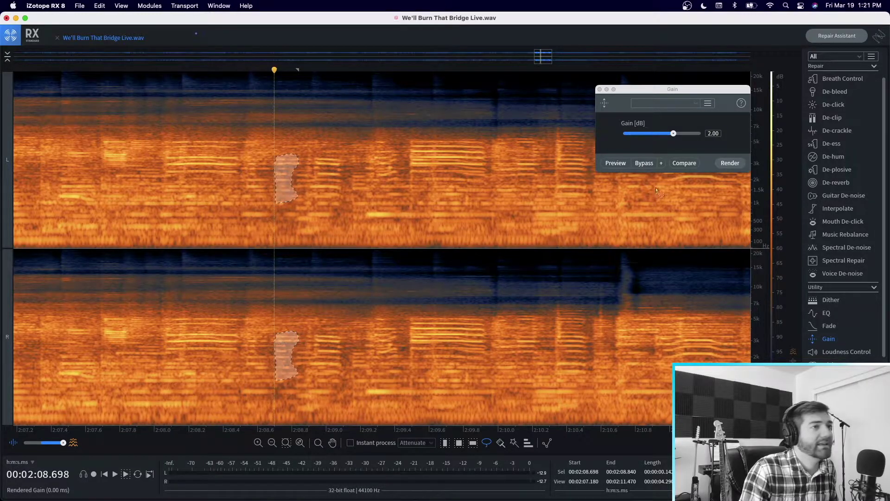
click(720, 164)
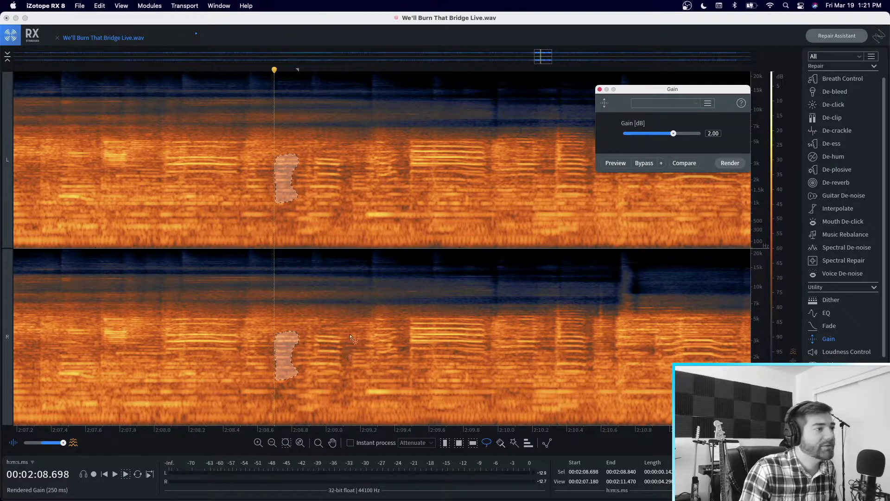
Step: Lasso the harmonics from about 2:09.14 to 2:09.45, roughly 1–5 kHz, and render the 2.00 dB Gain on them
drag(350, 334, 355, 354)
mouse_move(403, 377)
mouse_down()
mouse_move(397, 330)
mouse_move(365, 331)
mouse_move(354, 343)
mouse_up()
click(726, 162)
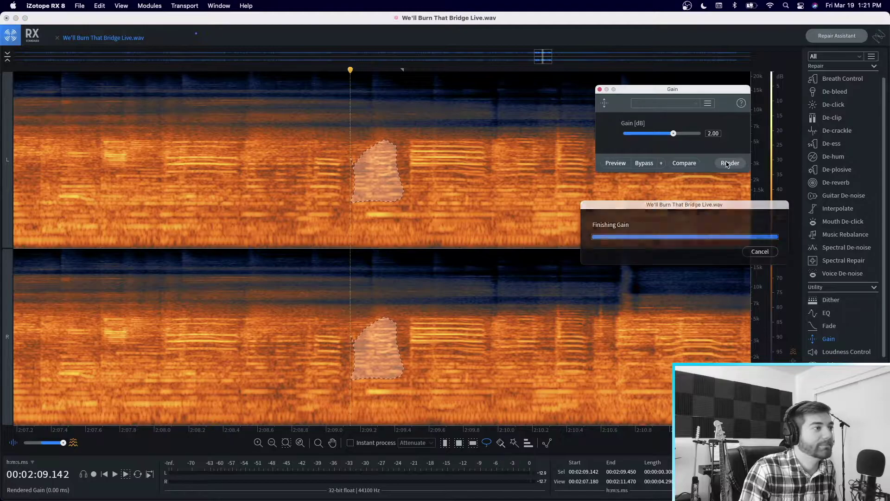
Step: Lasso the smaller oval area from about 2:09.24 to 2:09.42, roughly 2–5 kHz, and render the 2.00 dB Gain on it
scroll(324, 325, right, 2)
mouse_move(318, 315)
mouse_down()
mouse_move(311, 335)
mouse_move(319, 351)
mouse_move(341, 356)
mouse_move(342, 335)
mouse_move(318, 316)
mouse_up()
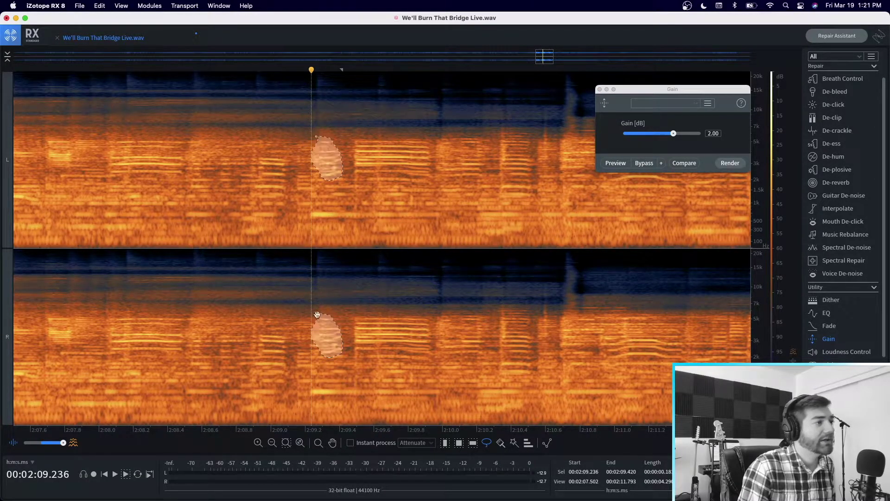
click(726, 162)
click(722, 164)
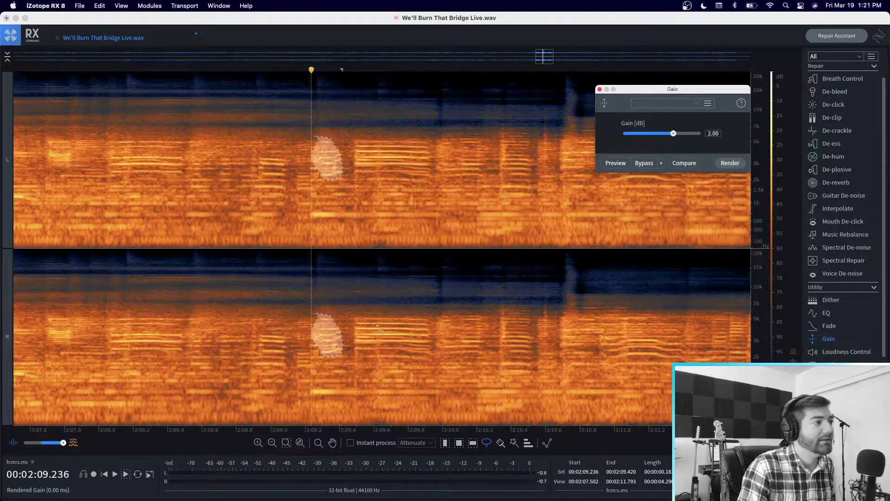
Step: Lasso the bright harmonics from about 2:09.47 to 2:09.94 and render the 2.00 dB Gain on them
click(351, 324)
mouse_move(386, 353)
mouse_down()
mouse_move(421, 350)
mouse_move(434, 324)
mouse_move(353, 319)
mouse_up()
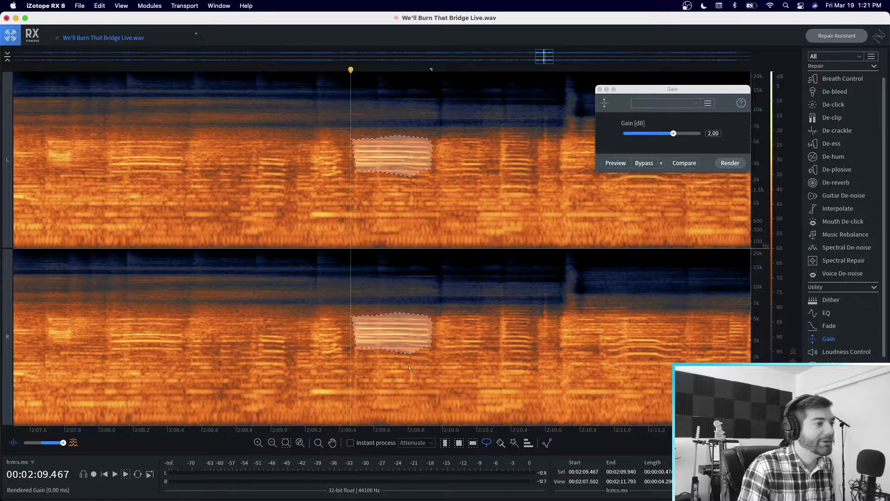
click(730, 163)
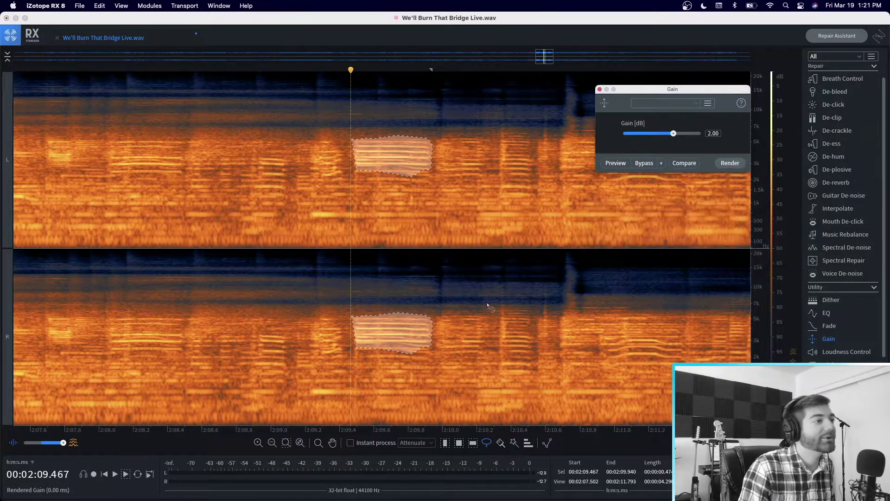
Step: Lasso the harmonics from about 2:10.00 to 2:10.24 and from about 2:10.34 to 2:10.51, rendering the 2.00 dB Gain on each
drag(442, 317, 448, 371)
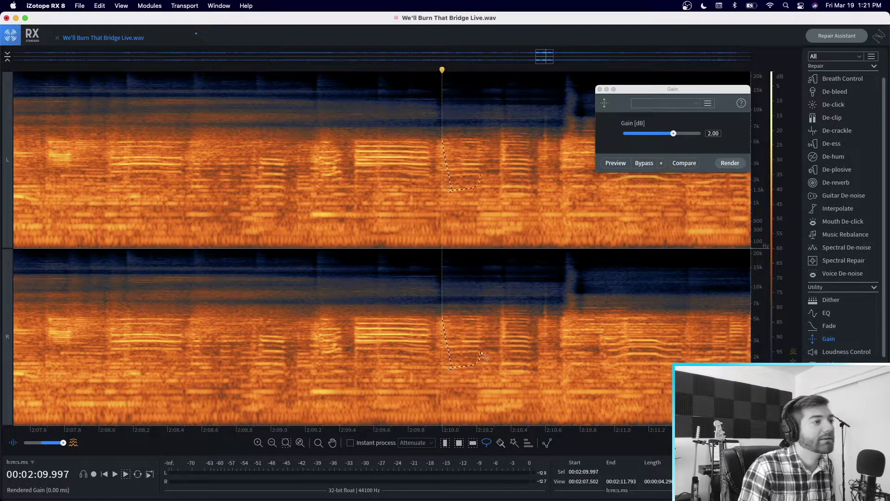
drag(482, 326, 443, 317)
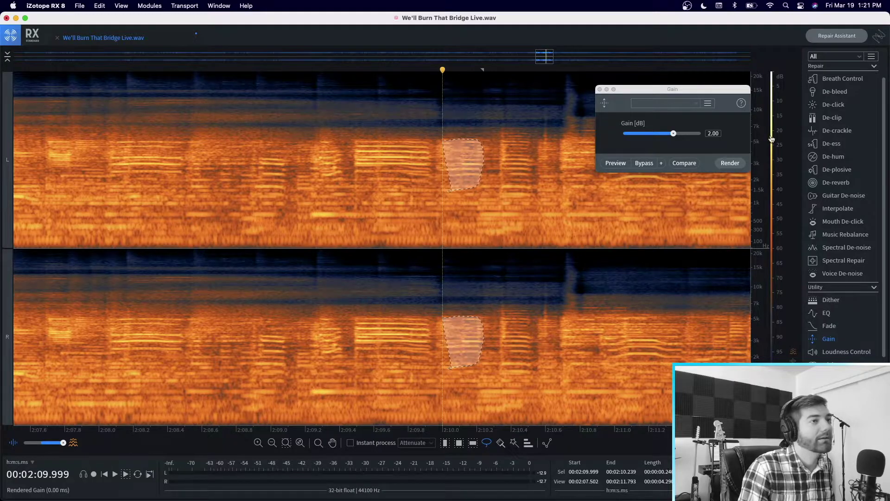
click(731, 163)
mouse_move(502, 311)
mouse_down()
mouse_move(503, 371)
mouse_move(515, 387)
mouse_move(528, 320)
mouse_move(500, 311)
mouse_up()
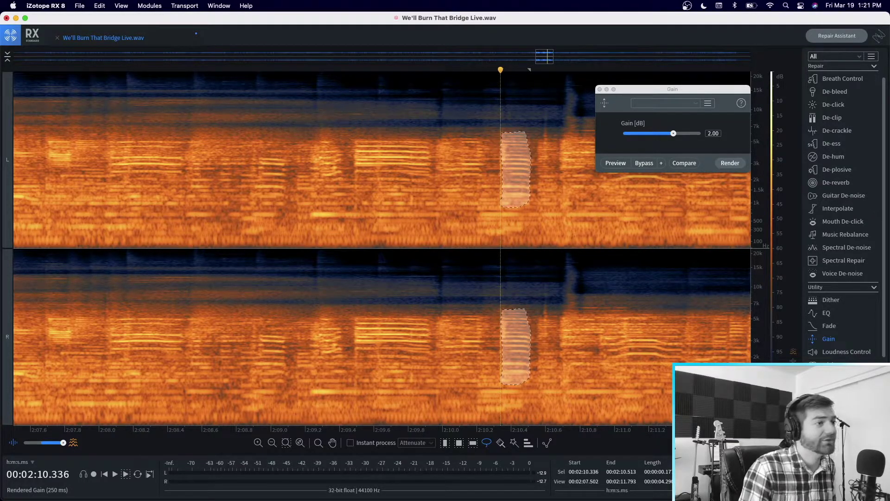
click(729, 163)
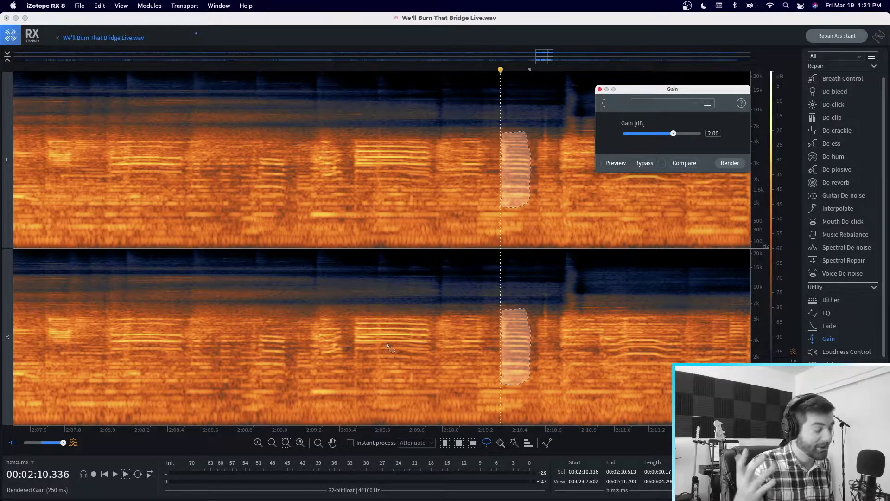
Step: Clear the selection and play back the boosted passage from 2:07.671
key(super+d)
scroll(160, 274, left, 3)
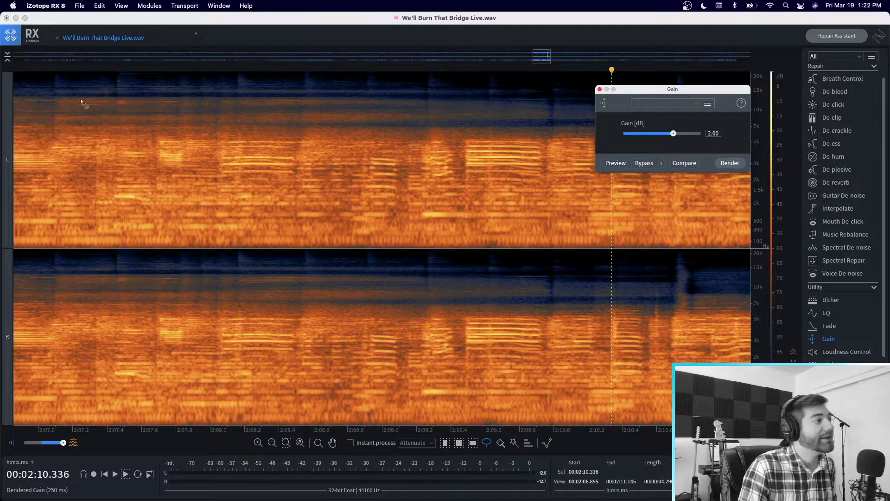
click(154, 70)
key(space)
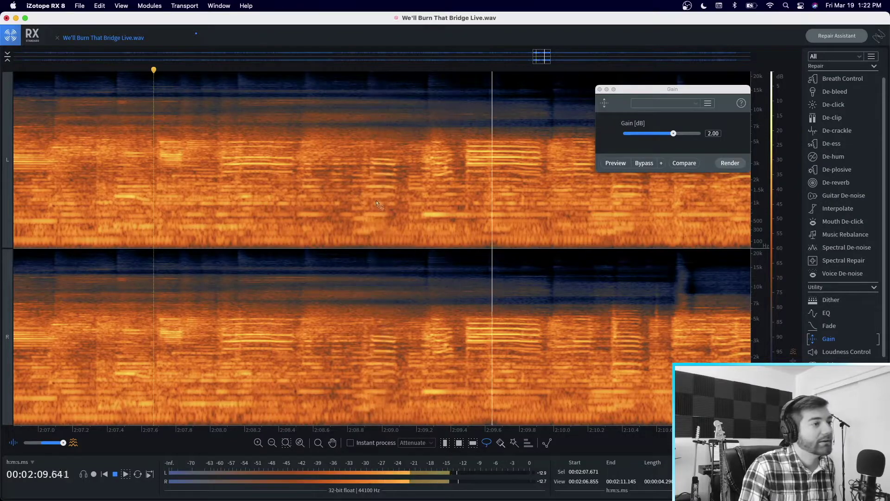
key(space)
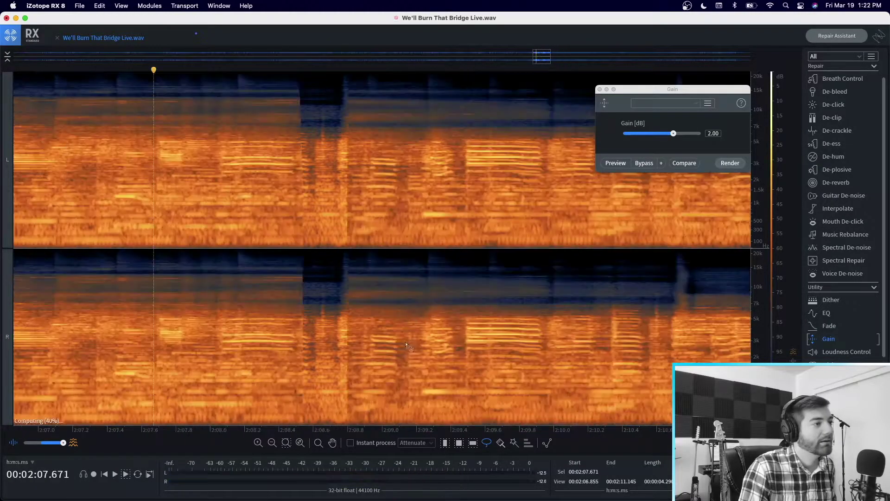
scroll(376, 341, right, 3)
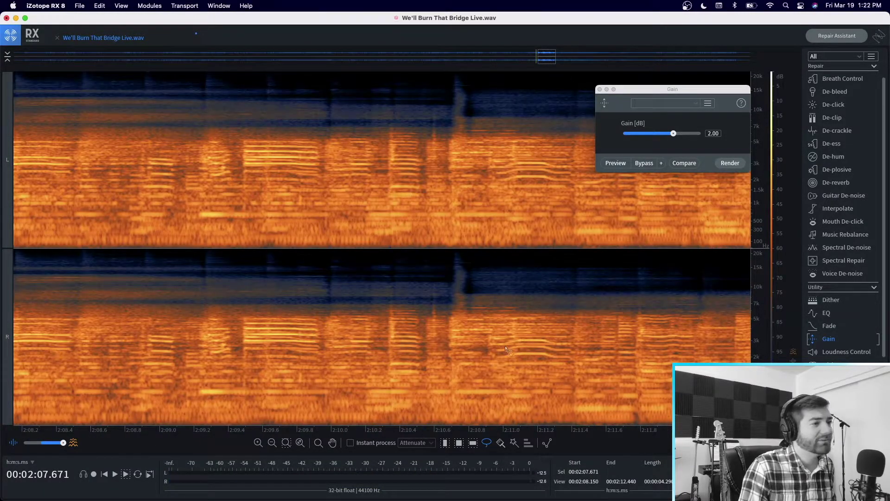
mouse_move(493, 342)
mouse_down()
mouse_move(518, 330)
mouse_move(567, 342)
mouse_move(572, 357)
mouse_move(529, 374)
mouse_up()
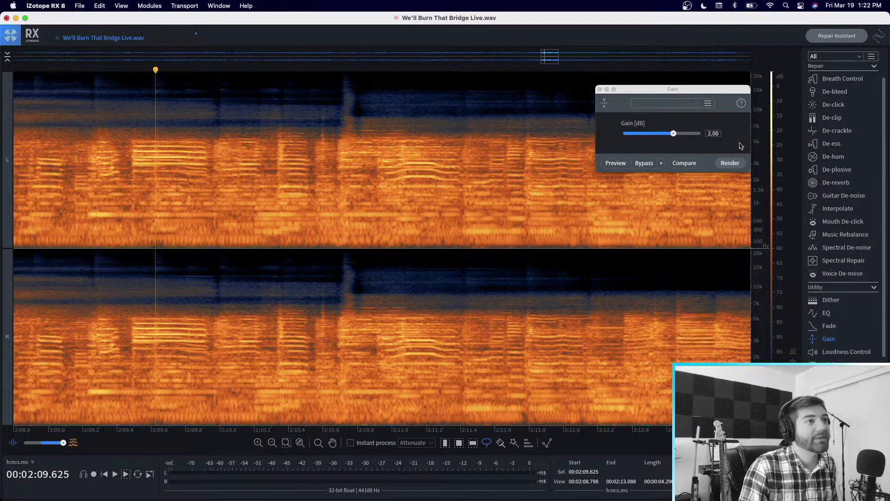
click(600, 89)
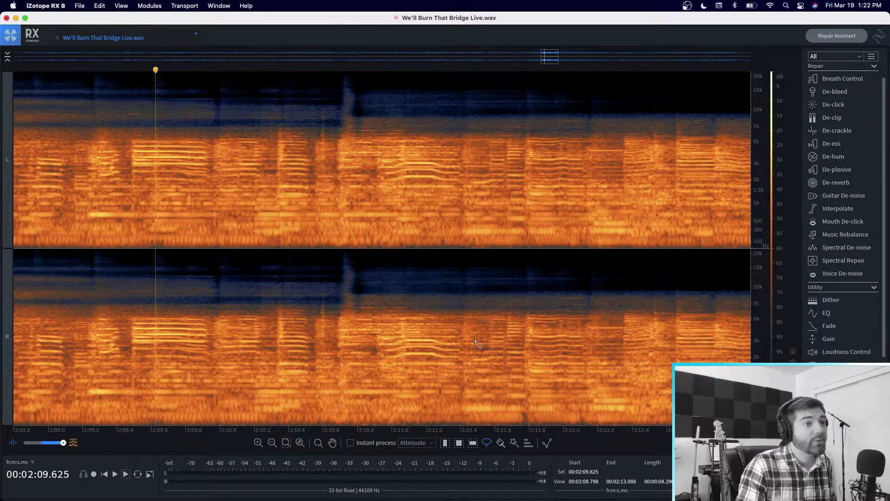
click(836, 343)
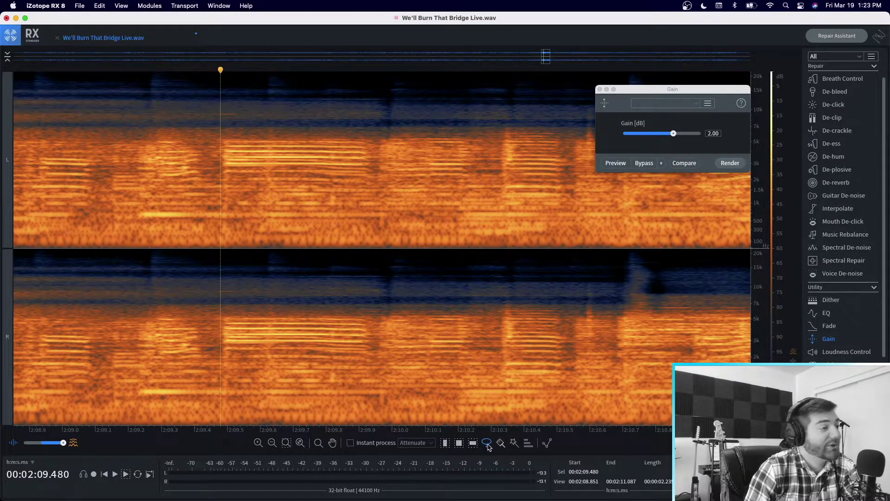
Step: Brush-select the low frequencies beneath the bright harmonics from about 2:09.50 to 2:09.93, below roughly 500 Hz, and audition only the selection
click(501, 442)
scroll(314, 412, down, 1)
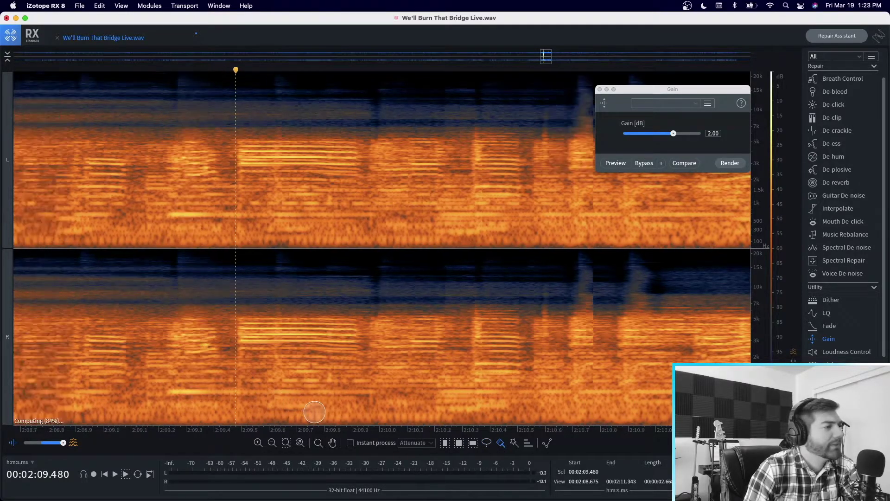
scroll(315, 411, down, 1)
mouse_move(276, 413)
mouse_down()
mouse_move(338, 403)
mouse_move(272, 402)
mouse_up()
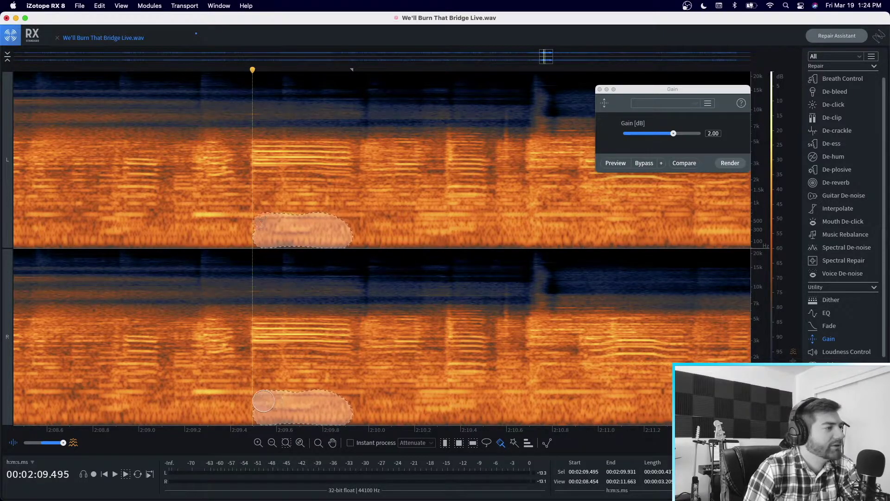
click(128, 476)
click(129, 476)
click(127, 477)
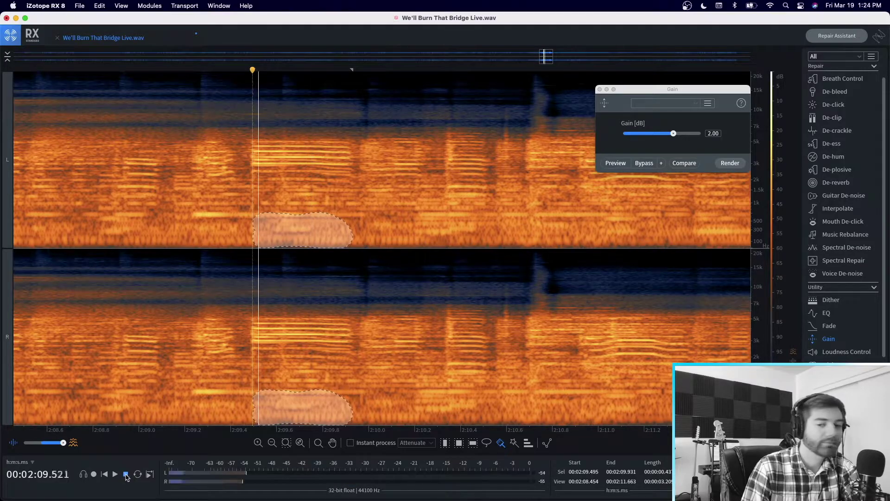
click(127, 477)
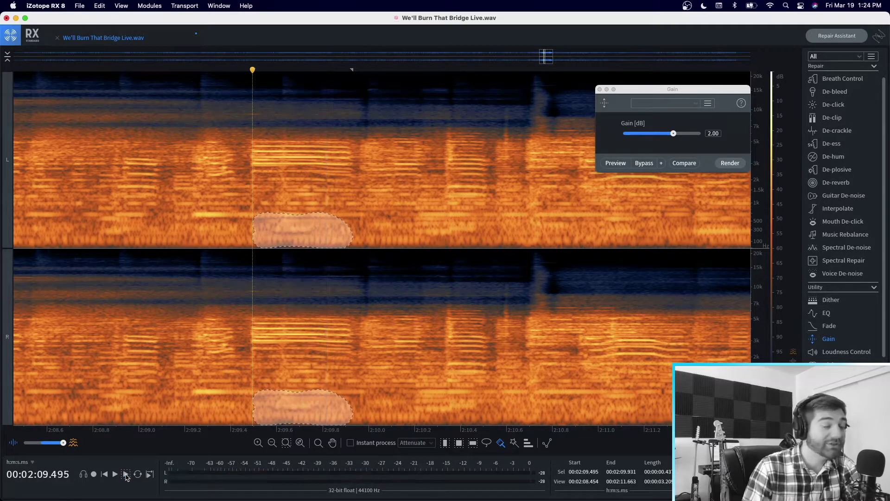
Step: Render a -5.00 dB Gain on the brushed low-frequency area and play back from 2:09.464
drag(674, 137, 664, 136)
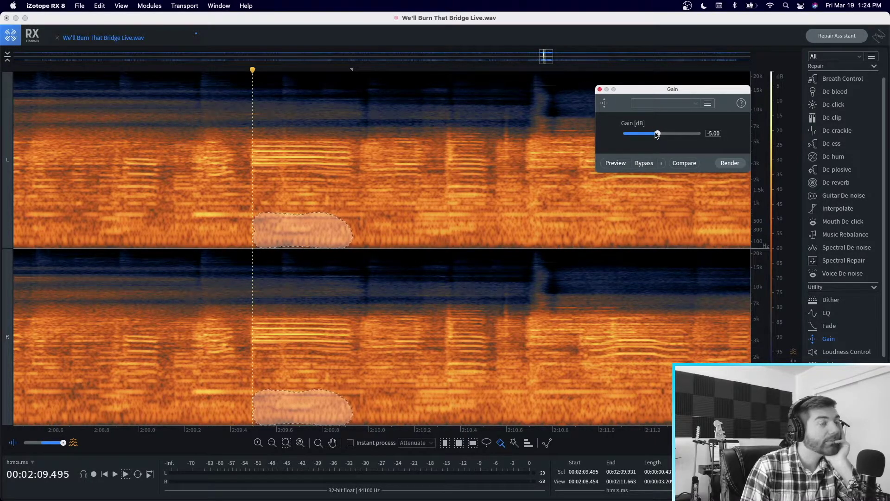
click(728, 164)
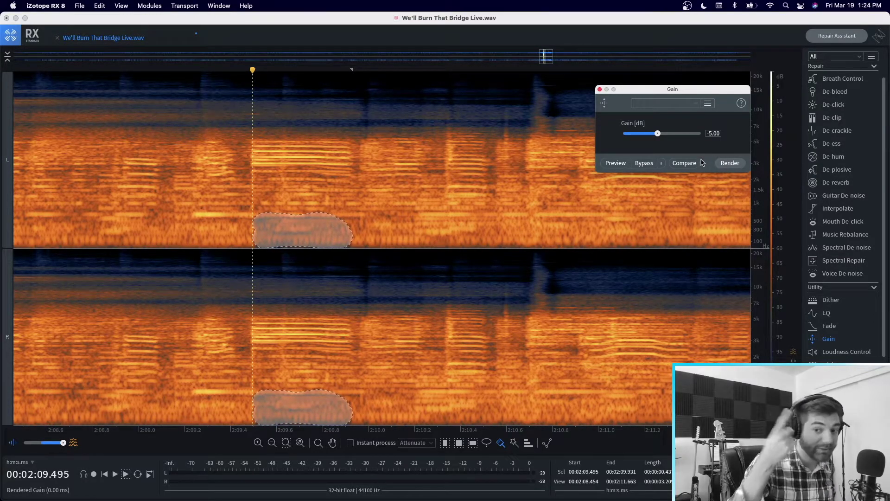
key(space)
click(246, 69)
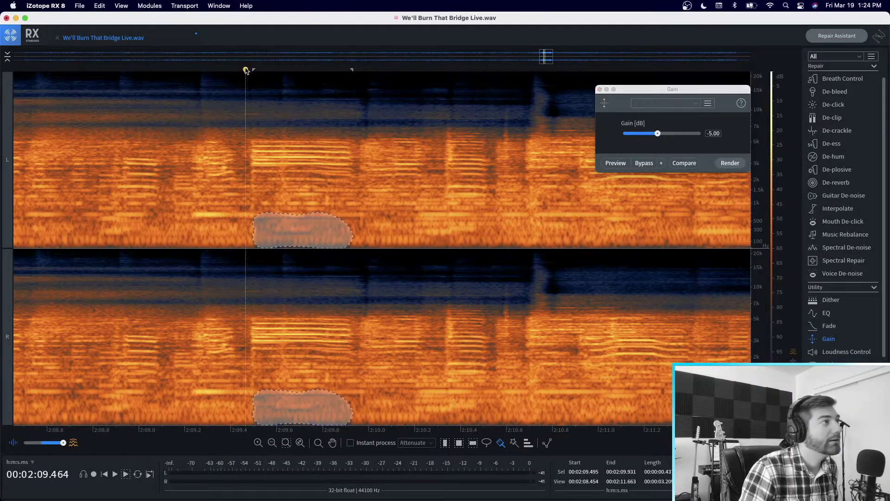
key(space)
key(space)
Step: Replay the passage several times from 2:09.456 to judge the low-frequency cut
key(space)
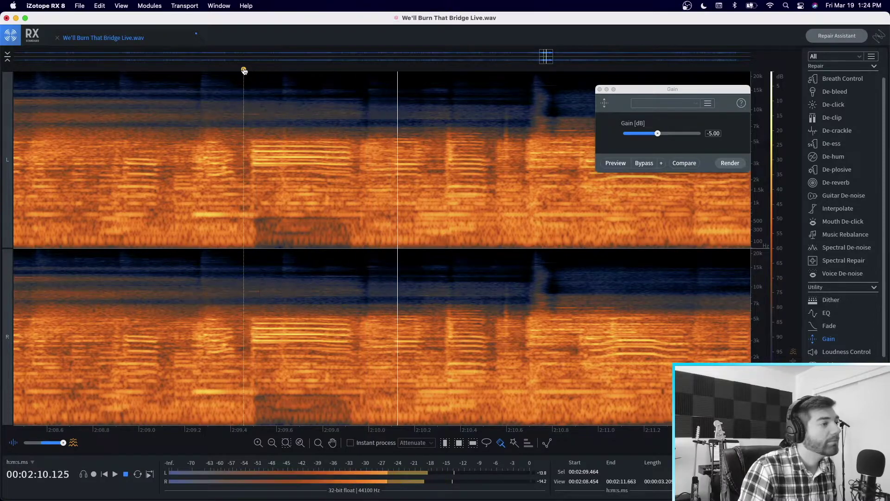
key(space)
key(space)
key(space)
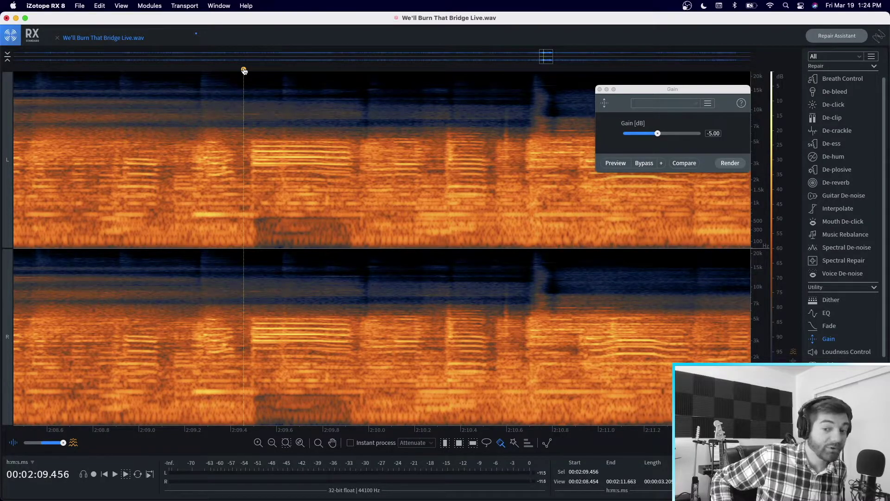
key(space)
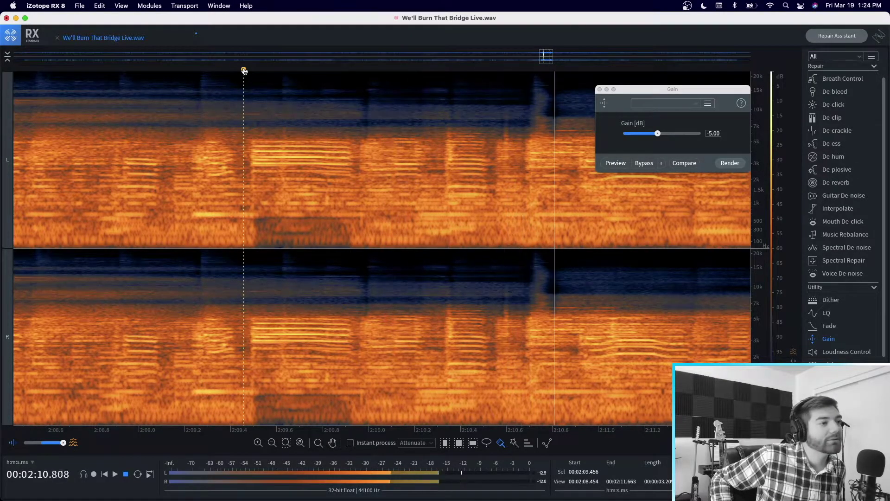
key(space)
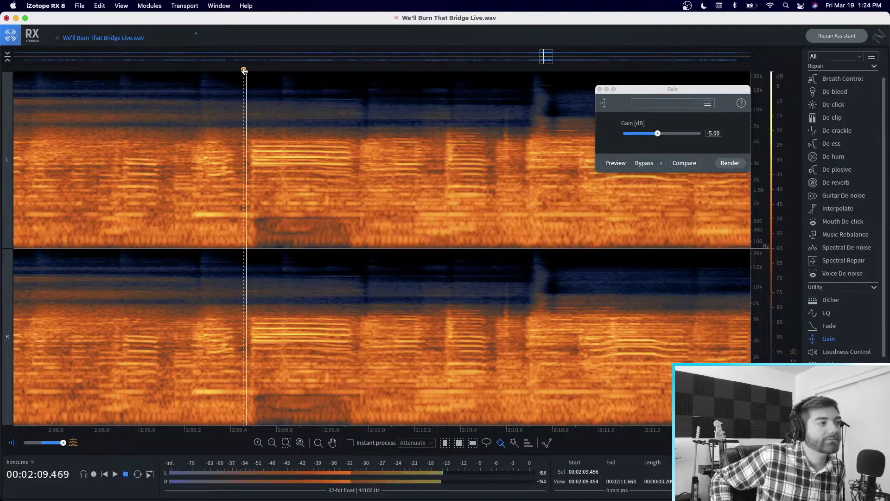
key(space)
key(space)
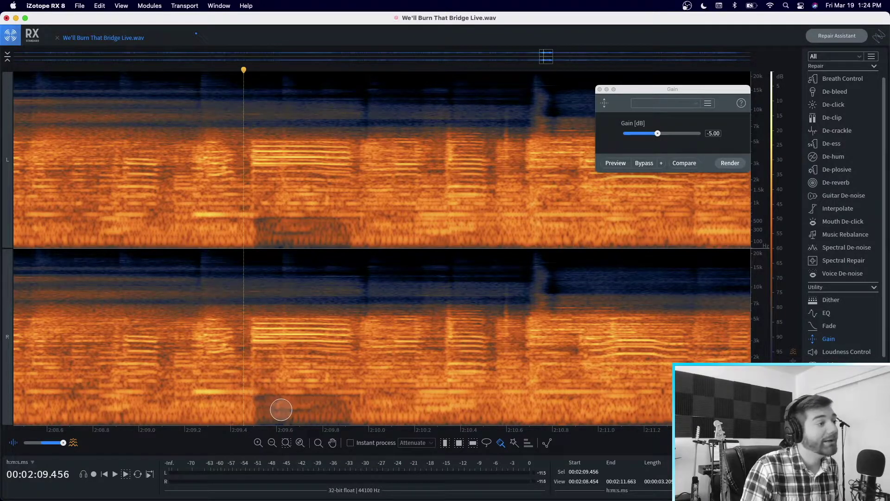
Step: Brush-select the low-frequency band from about 2:09.67 to 2:11.42 and render the -5.00 dB Gain on it
click(338, 405)
mouse_move(342, 405)
mouse_down()
mouse_move(679, 408)
mouse_move(579, 417)
mouse_move(305, 408)
mouse_up()
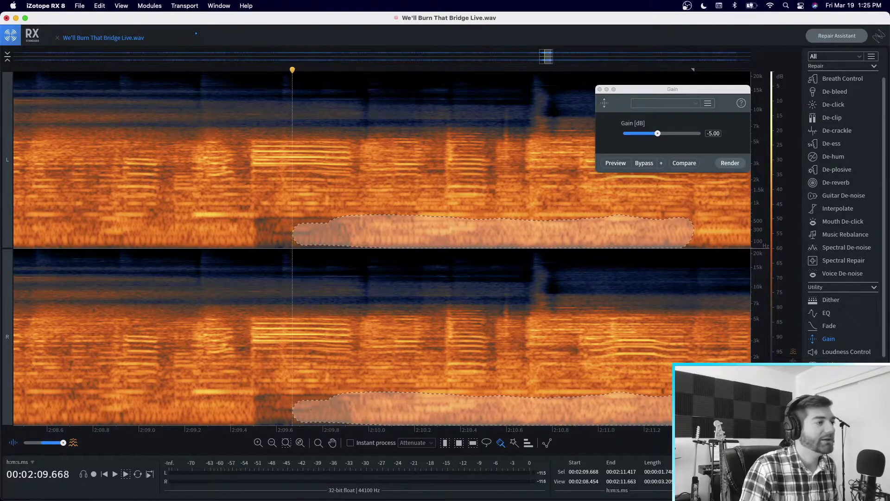
click(731, 165)
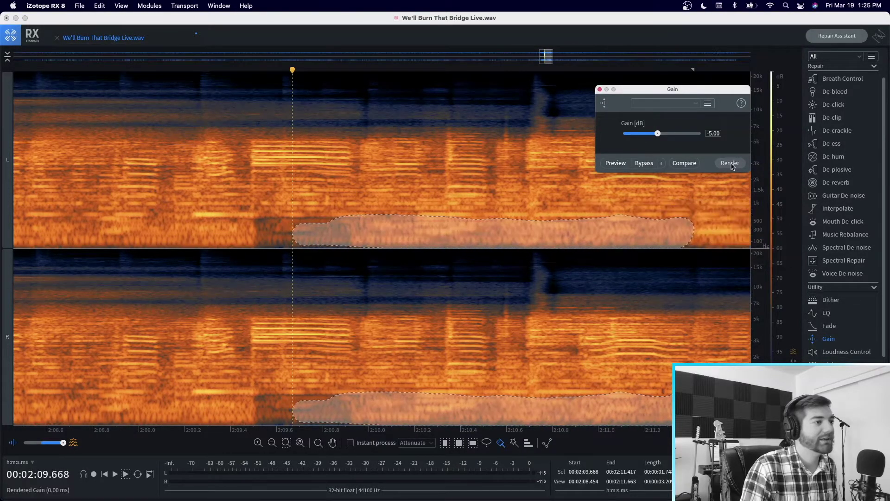
Step: Play back the attenuated passage from 2:09.561 and again from 2:09.464
click(268, 72)
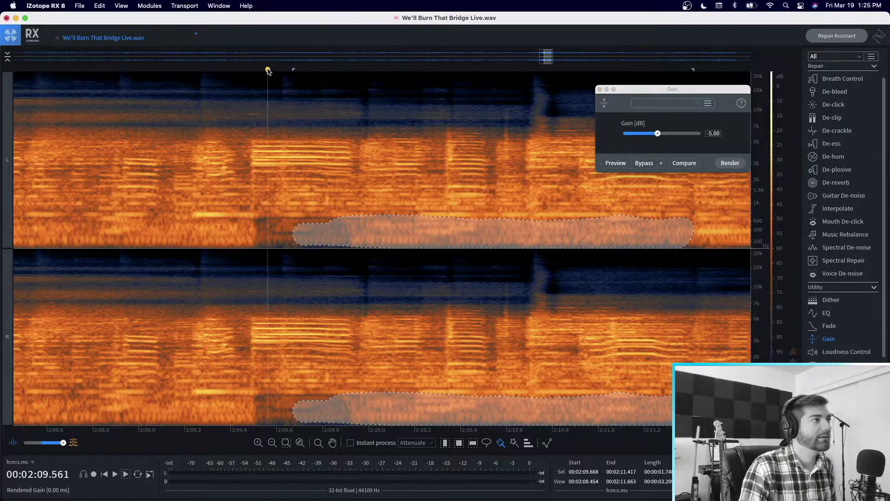
key(space)
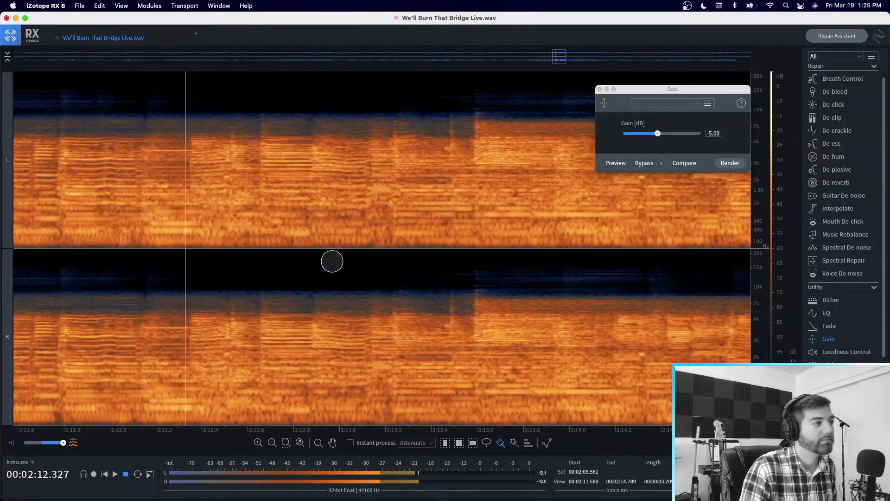
key(space)
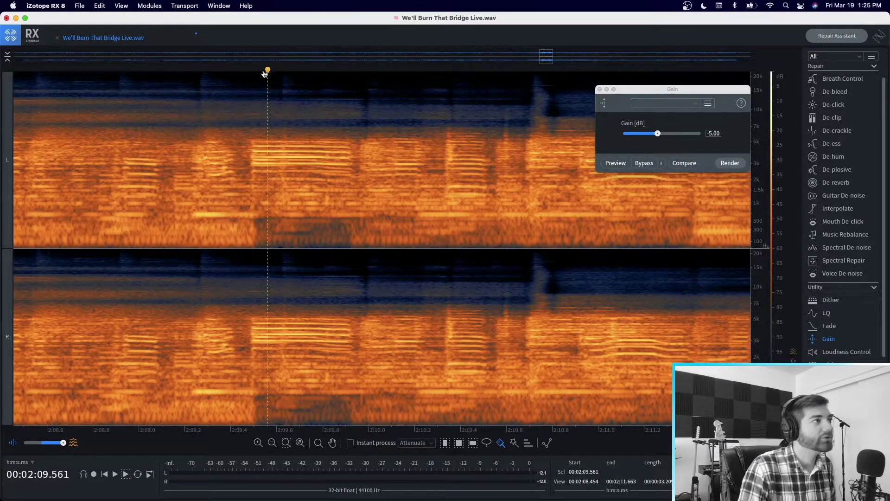
click(246, 70)
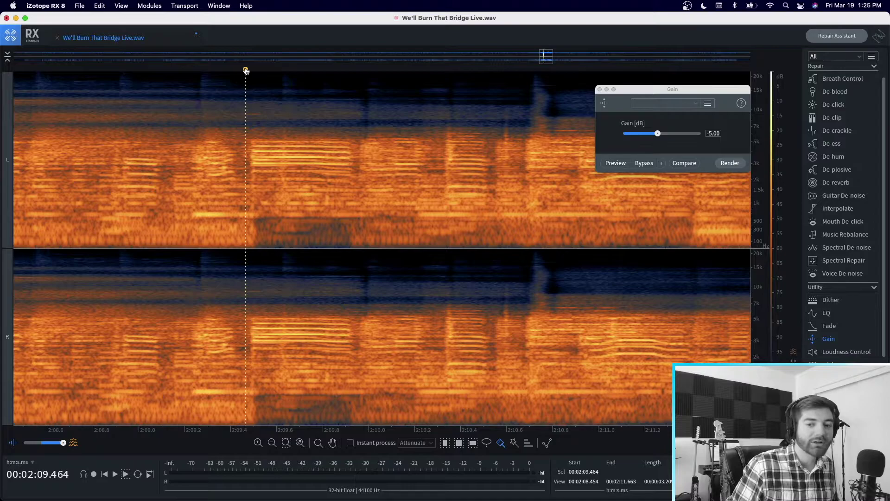
key(space)
key(space)
Step: Lasso the low-frequency areas from about 2:09.50 to 2:10.56 and from about 2:09.54 to 2:09.88, rendering a 3.00 dB Gain on each
key(l)
drag(254, 402, 325, 410)
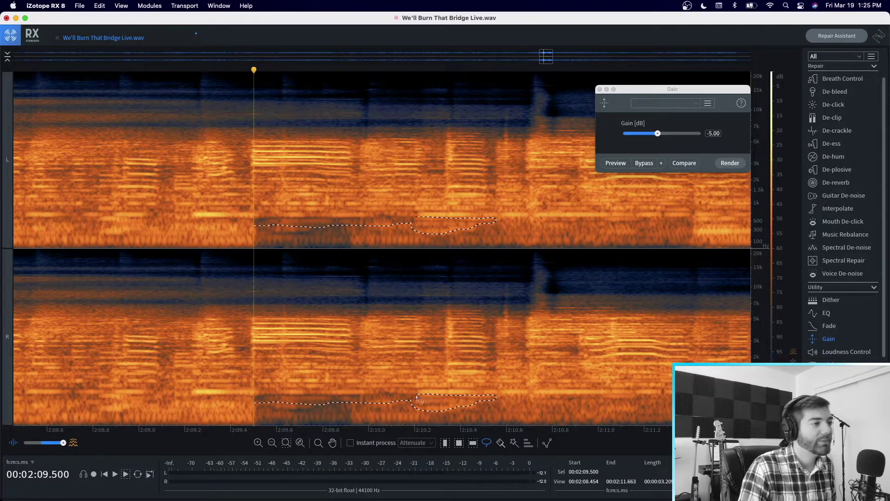
drag(414, 401, 412, 400)
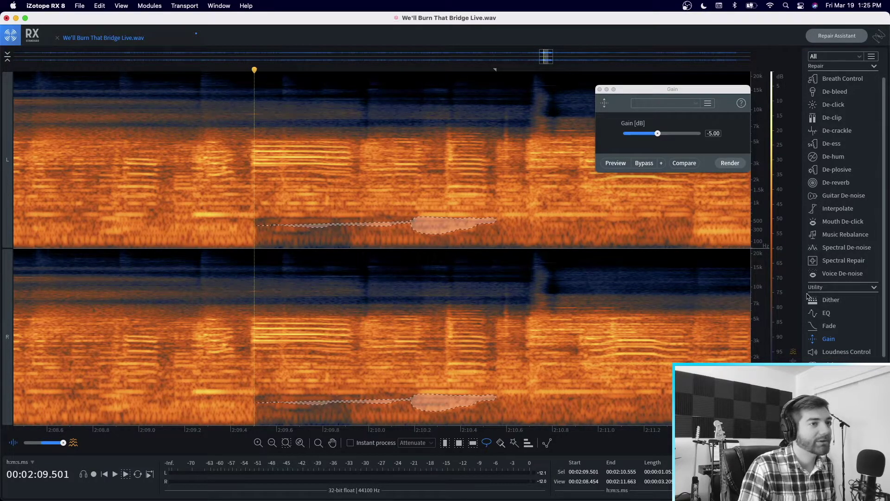
drag(657, 133, 674, 134)
click(735, 166)
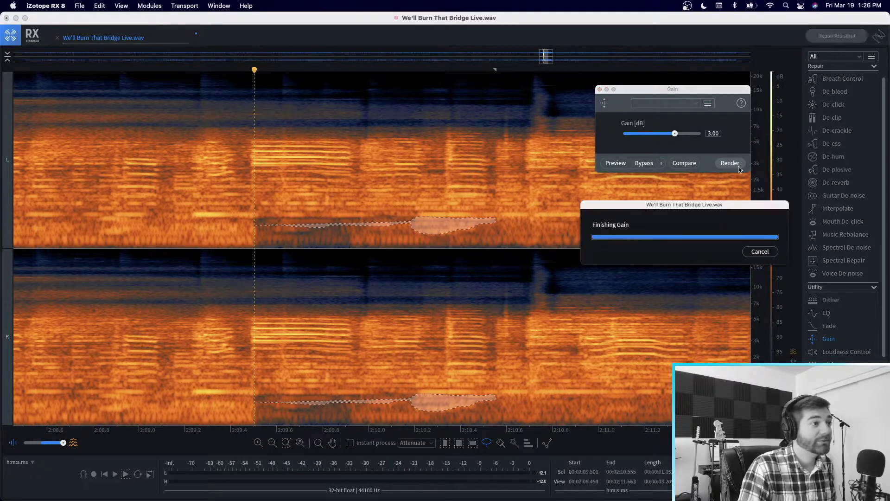
mouse_move(262, 395)
mouse_down()
mouse_move(338, 398)
mouse_move(268, 404)
mouse_move(264, 396)
mouse_up()
click(730, 163)
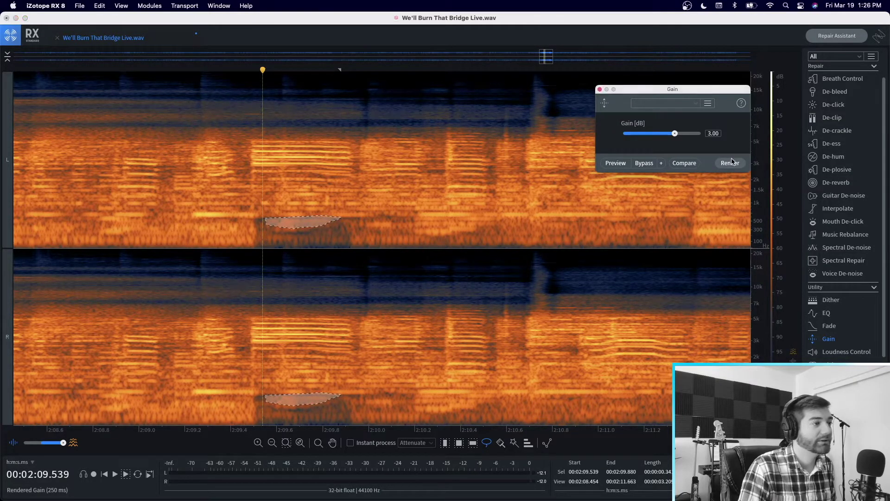
Step: Lasso the low-frequency areas from about 2:10.00 to 2:10.19 and from about 2:10.73, rendering a 3.00 dB Gain on each
click(369, 402)
drag(375, 410, 372, 406)
click(736, 162)
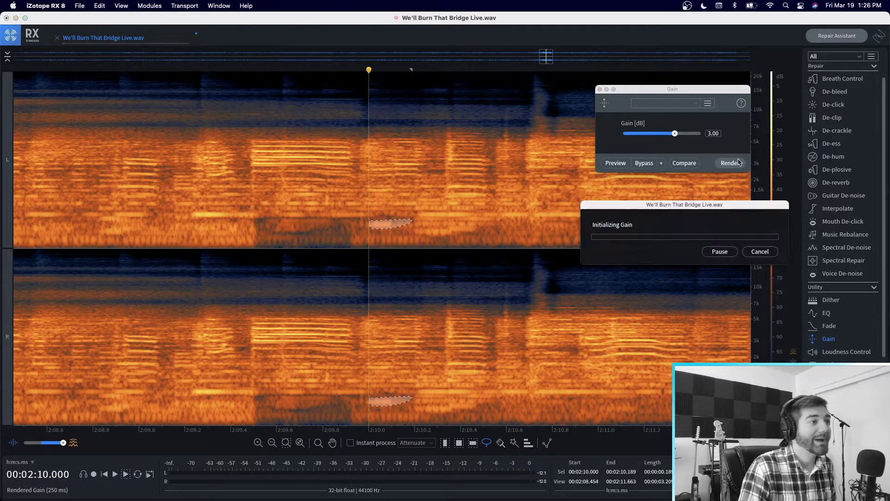
scroll(478, 380, right, 3)
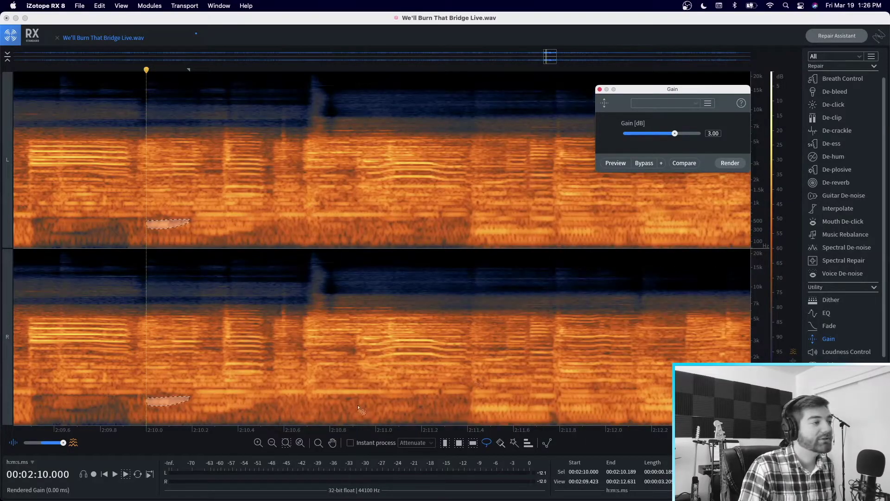
click(314, 402)
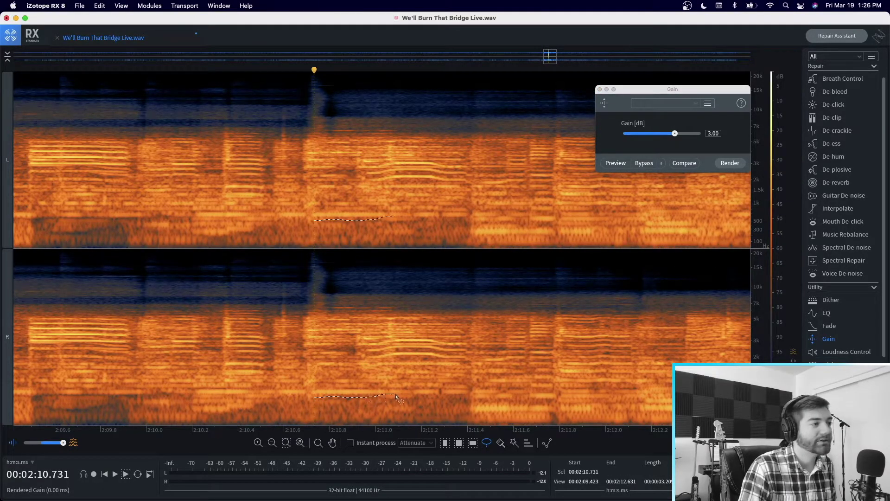
mouse_move(411, 401)
mouse_down()
mouse_move(325, 408)
mouse_move(314, 401)
mouse_up()
click(730, 163)
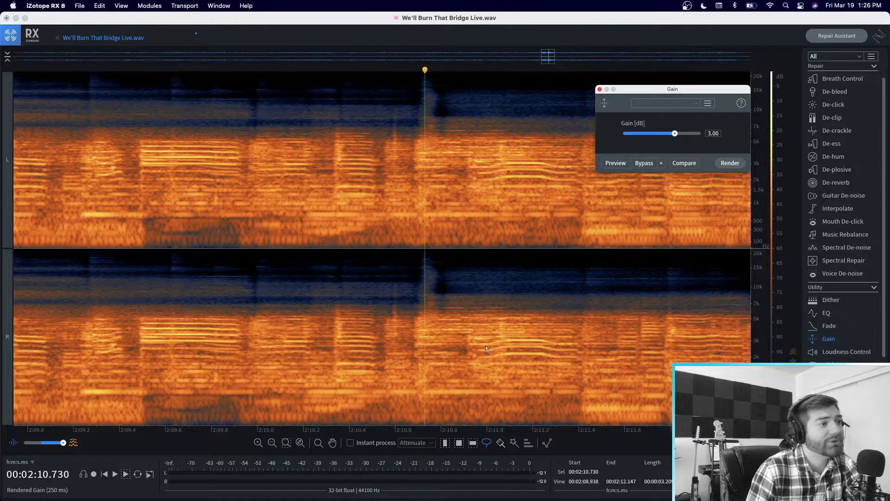
Step: Lasso two gaps between the arched harmonics, from about 2:10.986 to 2:11.364 and 2:10.983 to 2:11.376, rendering a -5.00 dB Gain on each
drag(484, 361, 492, 360)
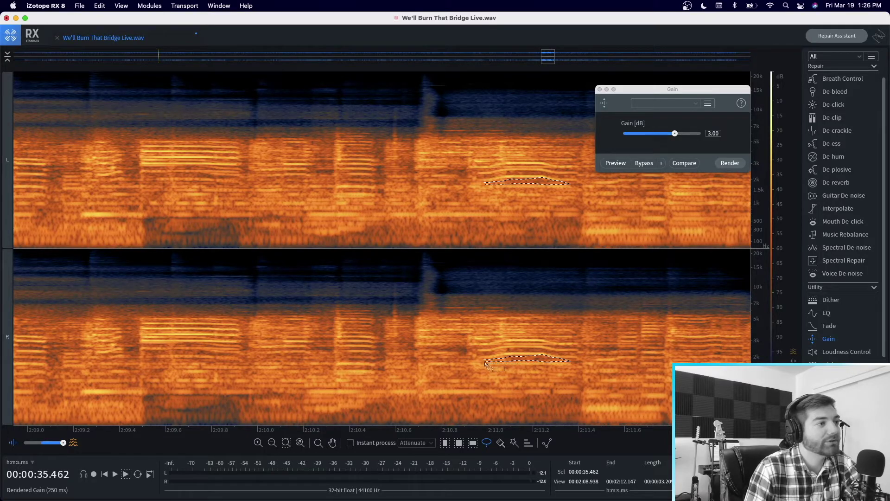
drag(485, 363, 484, 363)
drag(675, 134, 657, 136)
click(730, 163)
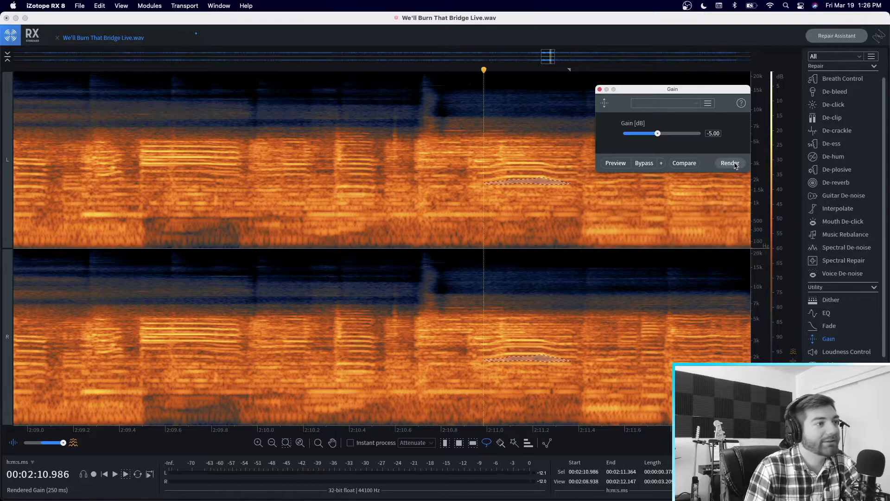
click(483, 355)
drag(501, 350, 519, 350)
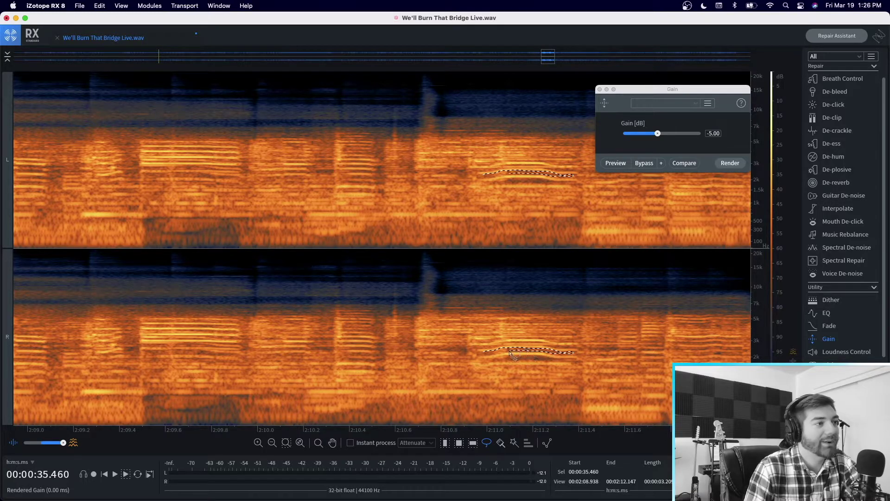
drag(484, 356, 483, 354)
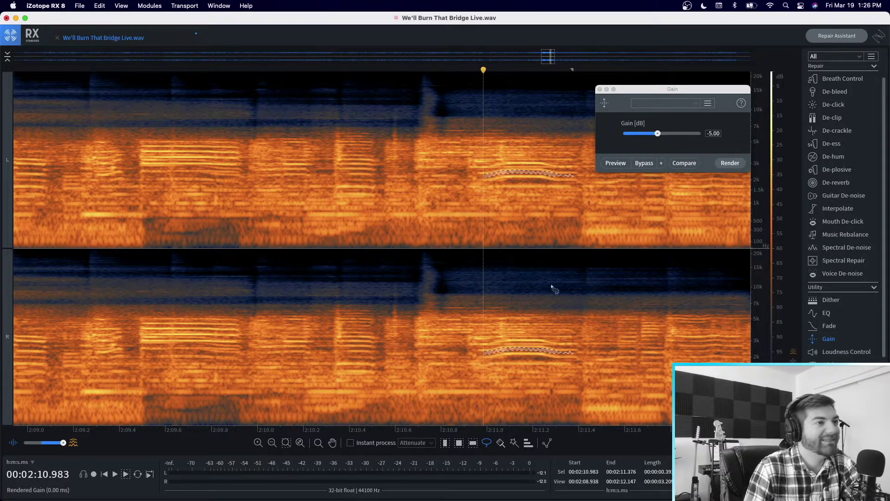
click(730, 163)
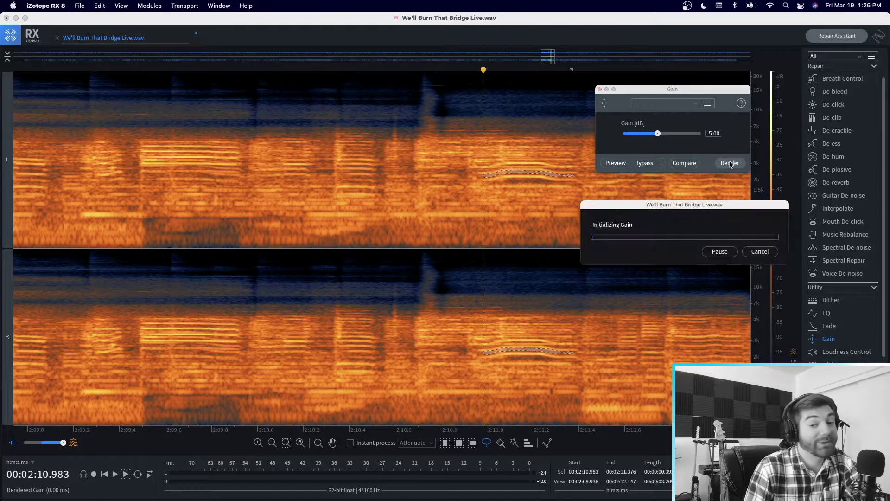
click(514, 443)
click(522, 383)
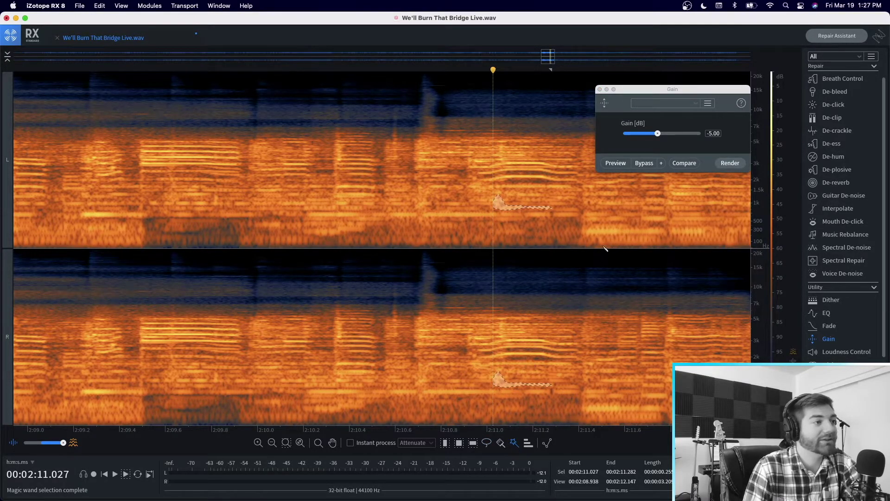
click(486, 443)
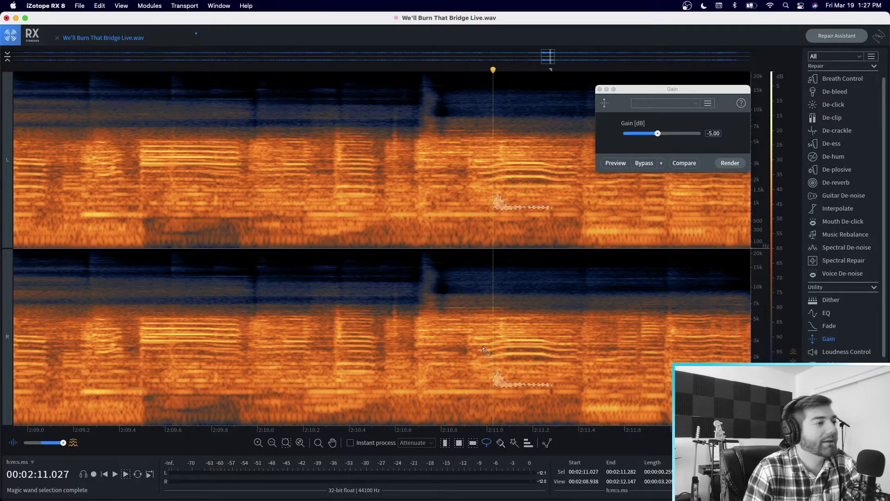
Step: Lasso the next two higher harmonic gaps, from about 2:10.948 to 2:11.392 and 2:10.962 to 2:11.361, rendering the -5.00 dB Gain on each
drag(483, 349, 497, 347)
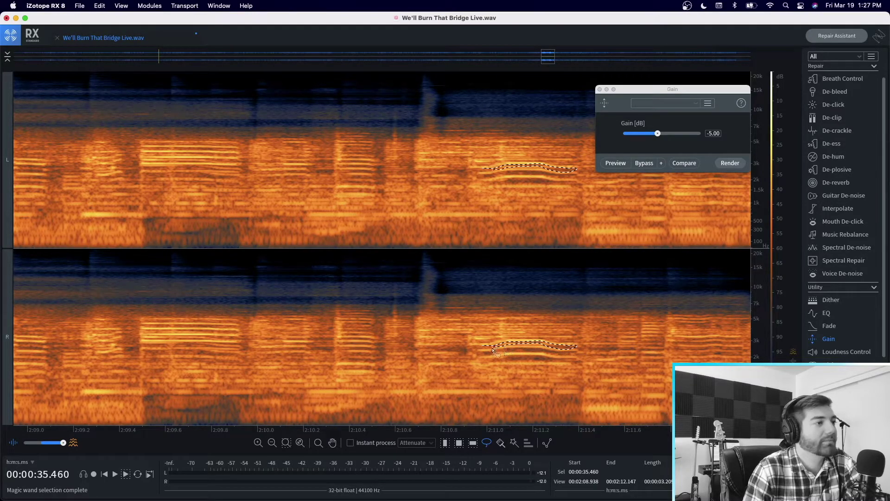
drag(480, 349, 477, 348)
click(730, 163)
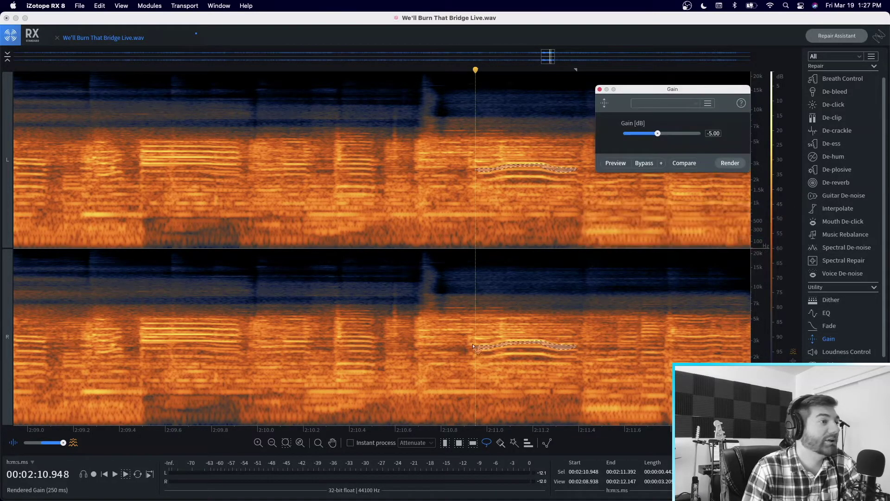
click(481, 344)
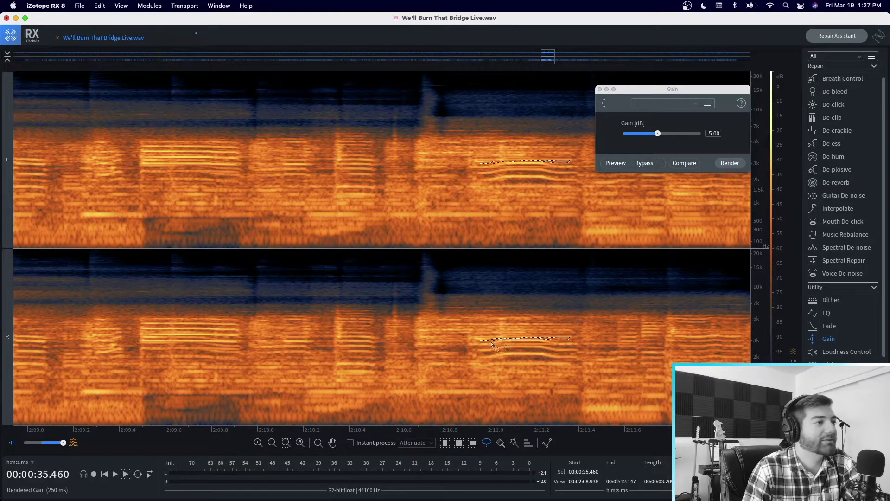
drag(480, 342, 478, 341)
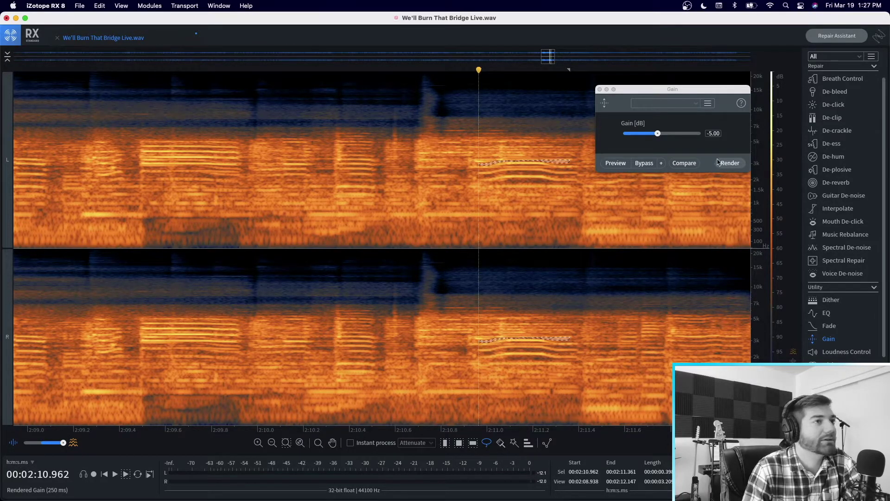
click(730, 165)
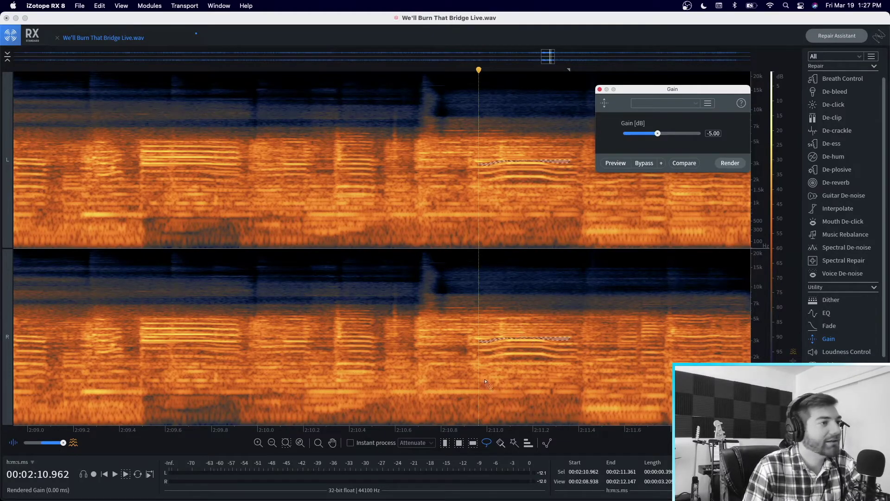
Step: Play back the processed passage from 2:10.879 and again from 2:10.903
click(459, 71)
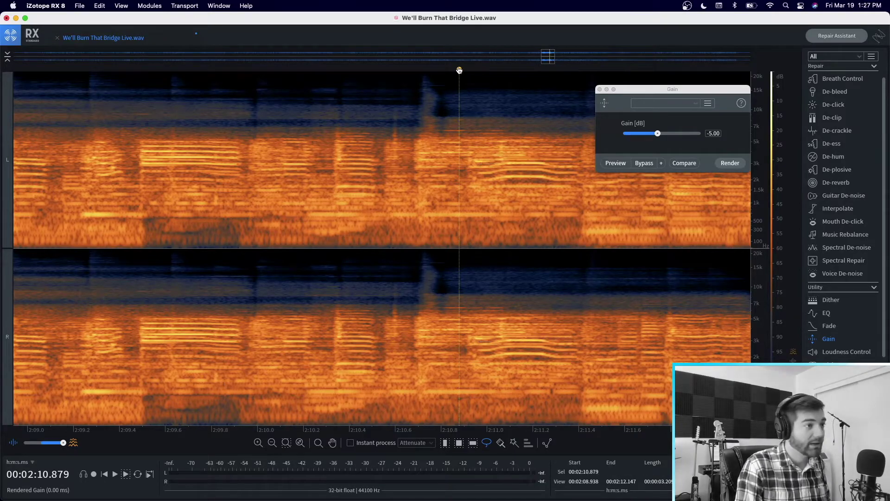
key(space)
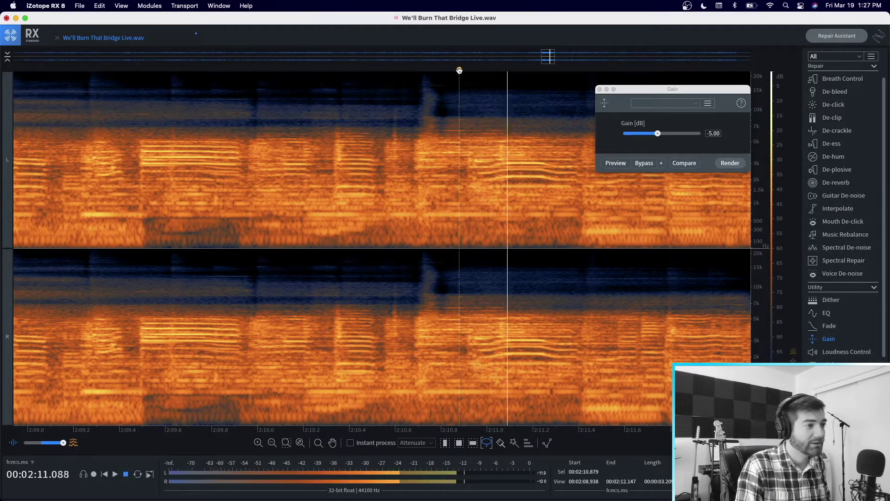
key(space)
click(465, 70)
key(space)
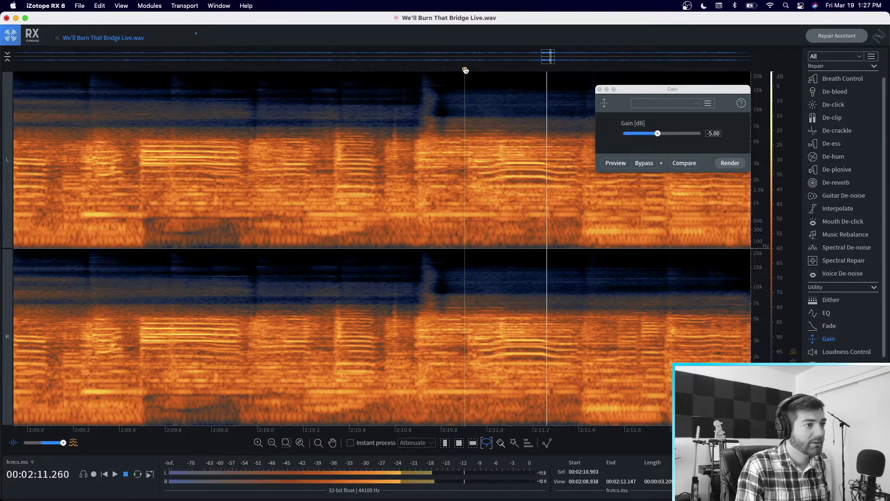
key(space)
Step: Lasso harmonic gaps from about 2:10.356 to 2:10.496 and from about 2:10.340 to 2:10.600, rendering the -5.00 dB Gain on each
mouse_move(339, 351)
mouse_down()
mouse_move(372, 357)
mouse_move(340, 353)
mouse_up()
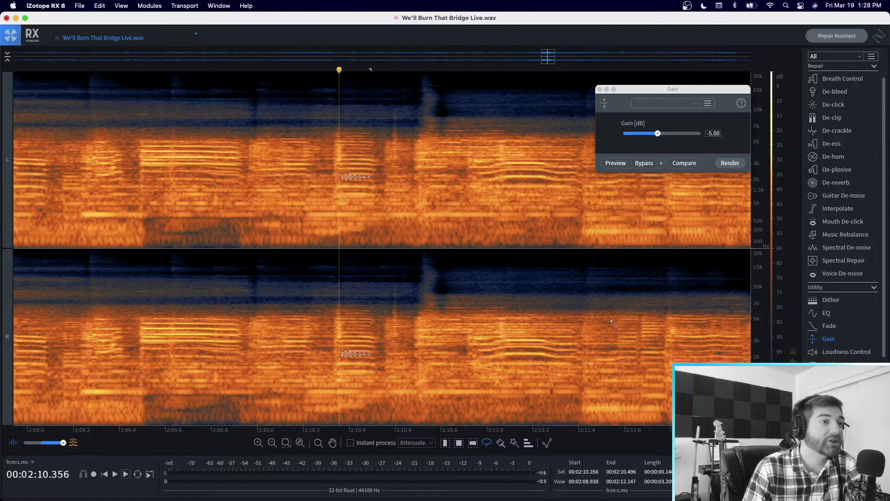
click(730, 163)
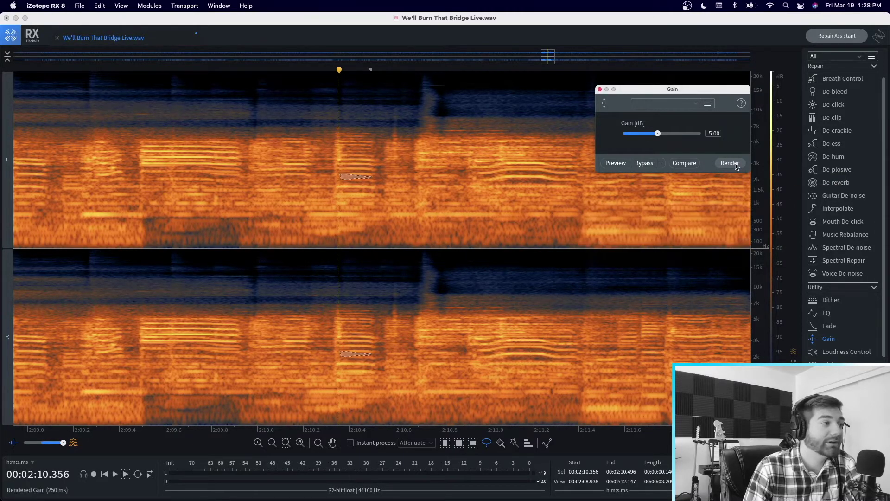
click(341, 348)
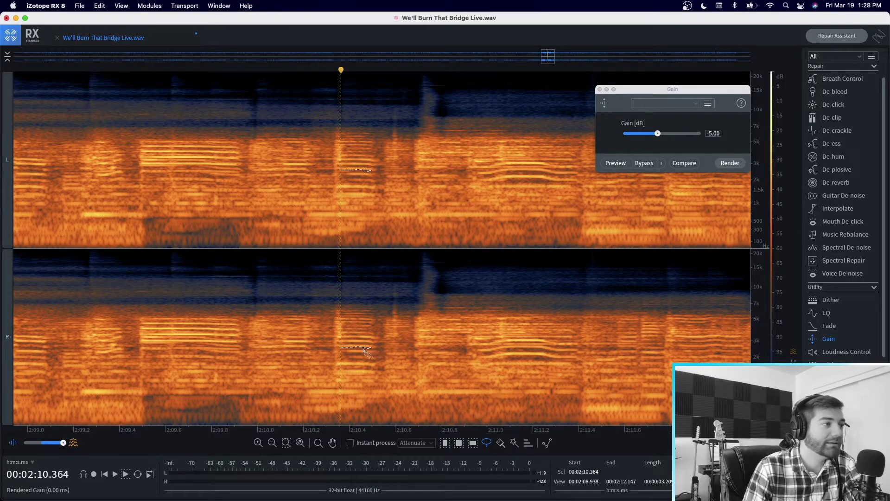
drag(342, 349, 342, 348)
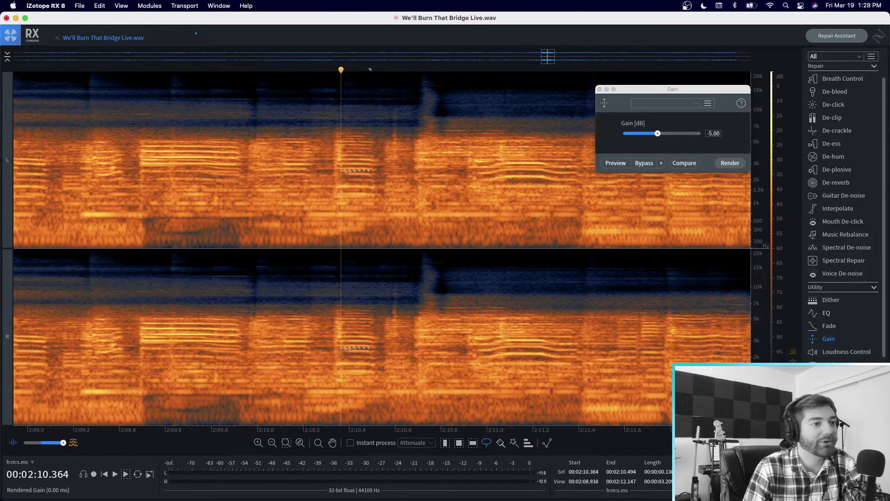
scroll(759, 344, up, 10)
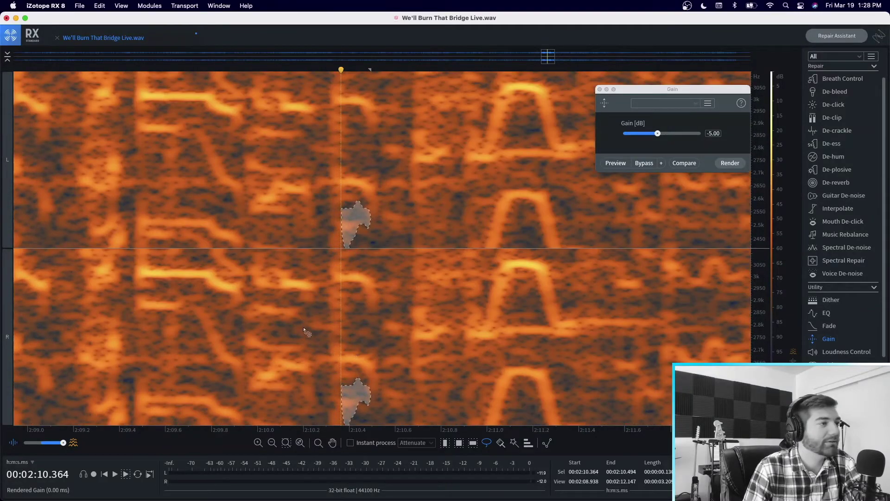
mouse_move(344, 288)
mouse_down()
mouse_move(357, 293)
mouse_move(394, 345)
mouse_move(344, 284)
mouse_up()
click(729, 162)
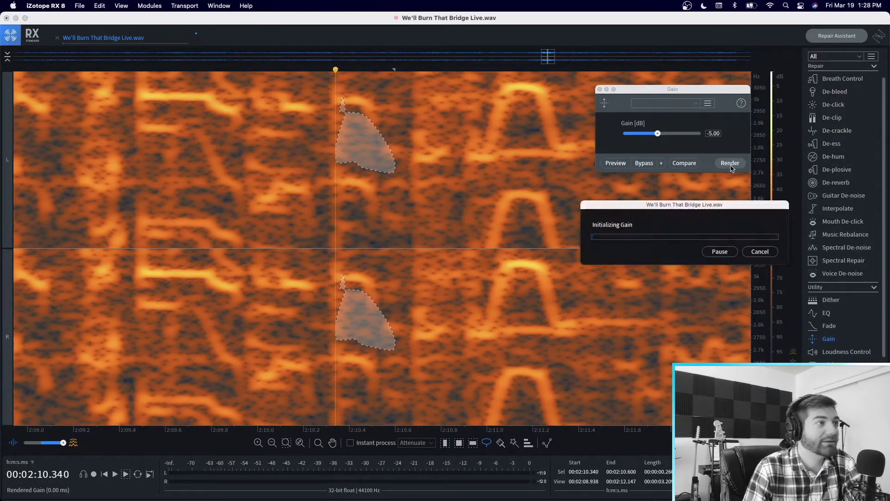
Step: Lasso the gap inside the arched harmonic from about 2:11.079 to 2:11.214 and render the -5.00 dB Gain on it
click(515, 290)
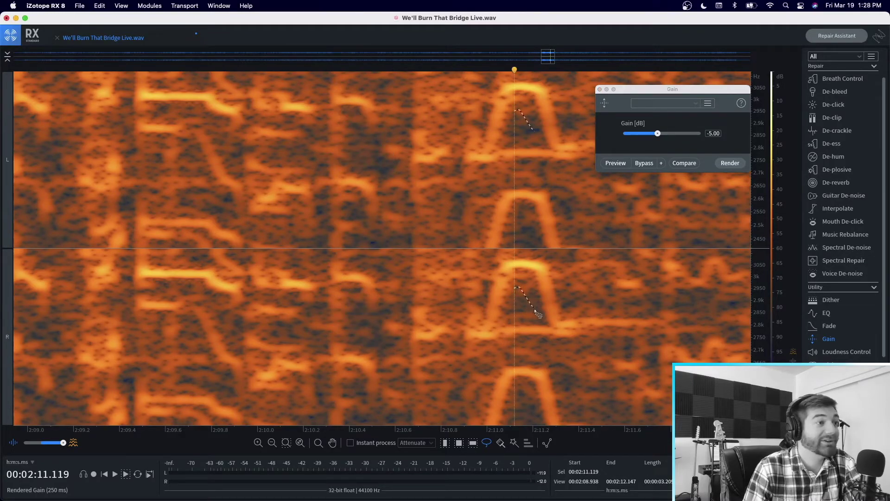
mouse_move(537, 323)
mouse_down()
mouse_move(507, 323)
mouse_move(516, 289)
mouse_up()
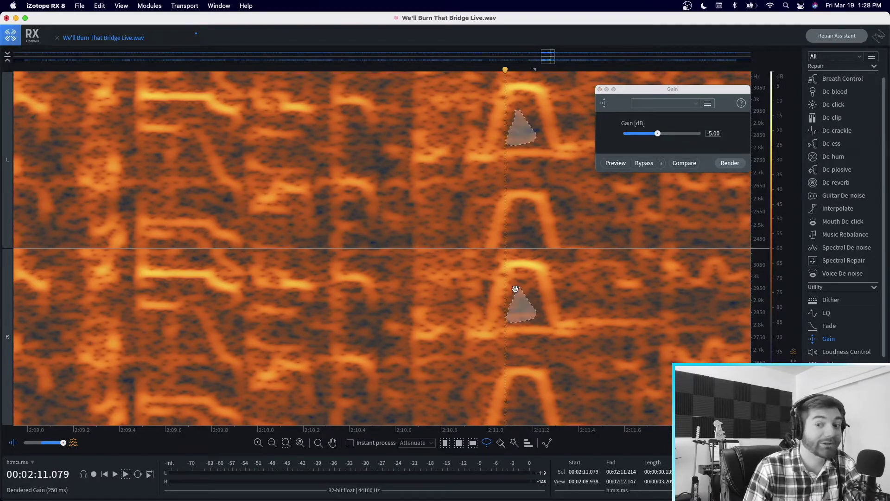
click(729, 163)
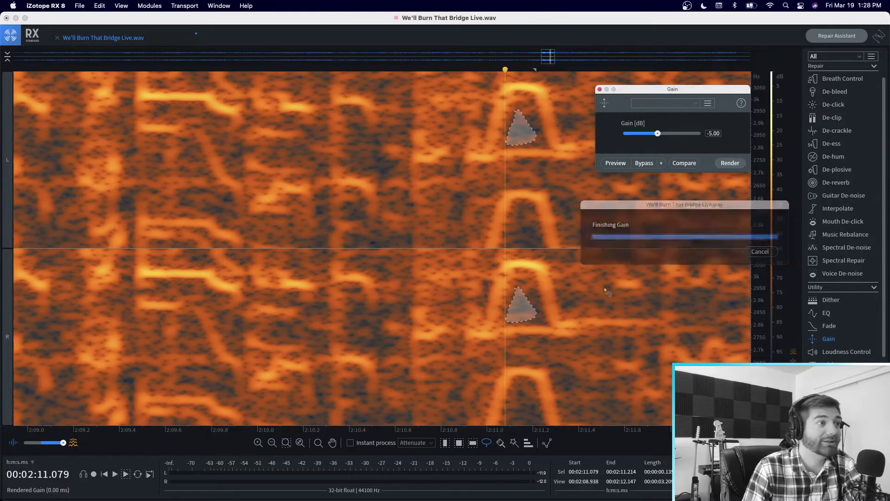
Step: Lasso the band between arches from about 2:10.89 to 2:11.46, and the gap from about 2:09.54 to 2:09.93, rendering the -5.00 dB Gain on the latter
mouse_move(462, 341)
mouse_down()
mouse_move(581, 343)
mouse_move(577, 373)
mouse_up()
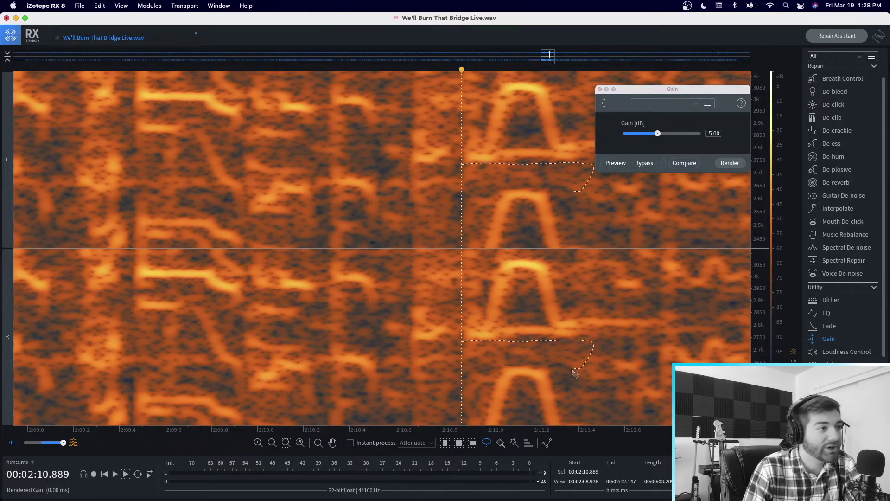
drag(463, 348, 464, 350)
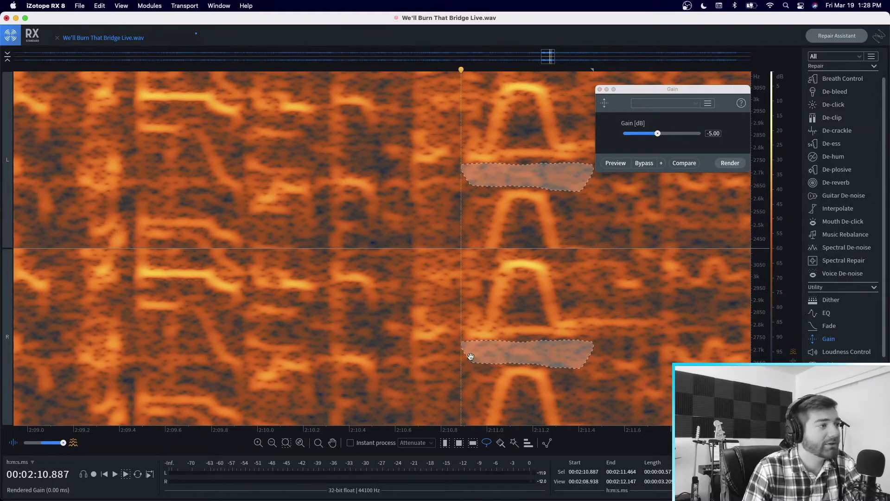
scroll(473, 344, down, 3)
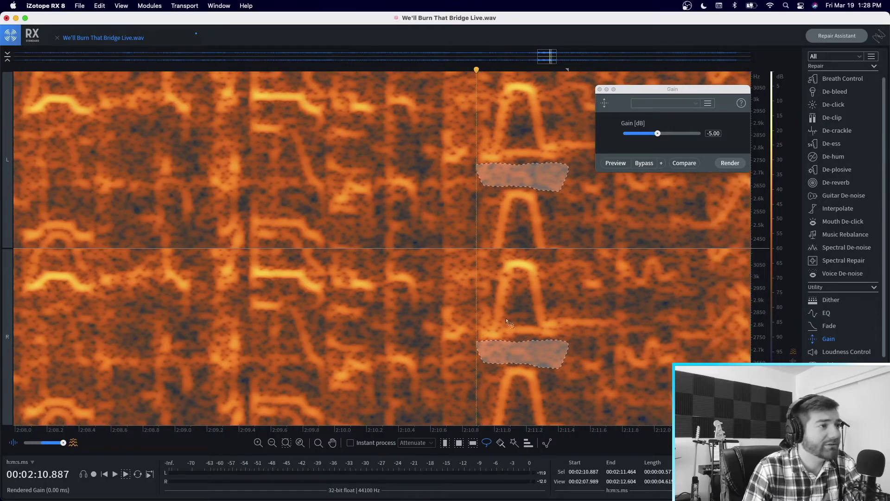
mouse_move(261, 282)
mouse_down()
mouse_move(317, 310)
mouse_move(263, 288)
mouse_up()
click(737, 163)
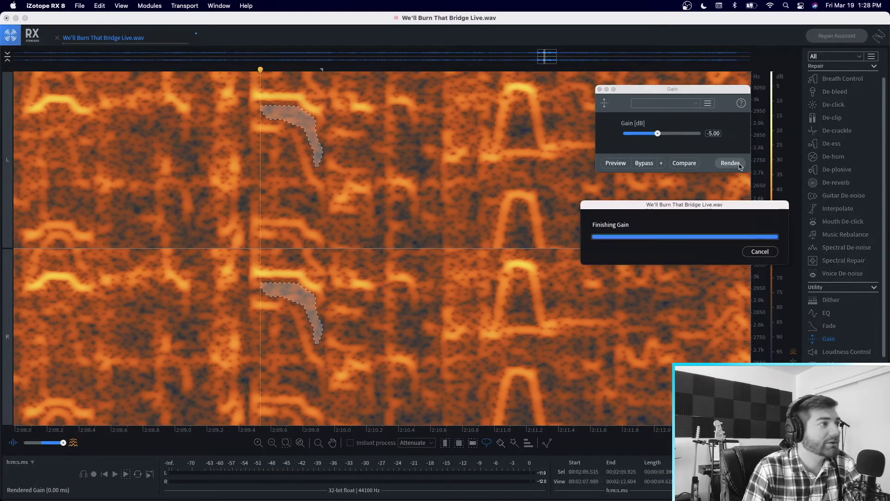